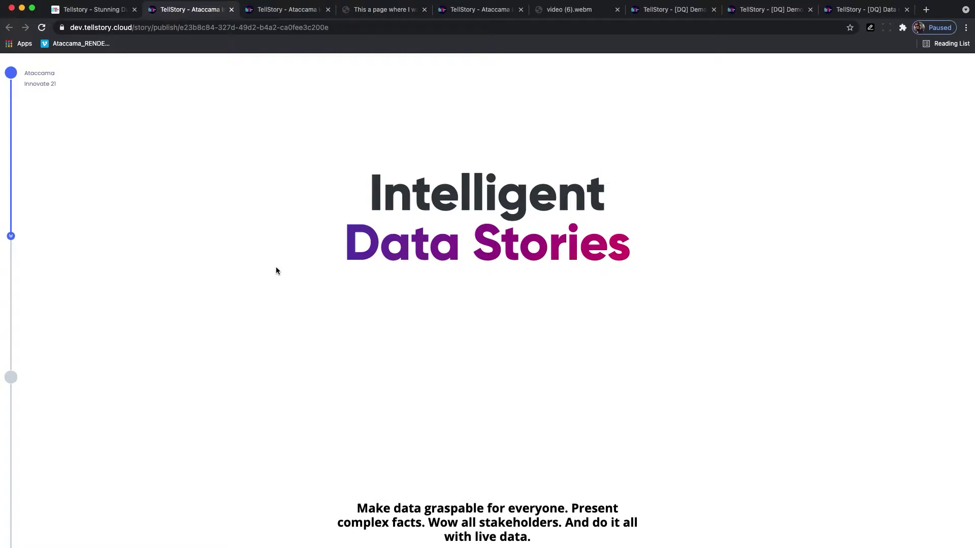
Read the published story's opening and its Dashboards intro section, including the embedded COVID-19 dashboard picture.
scroll(276, 268, "down", 9)
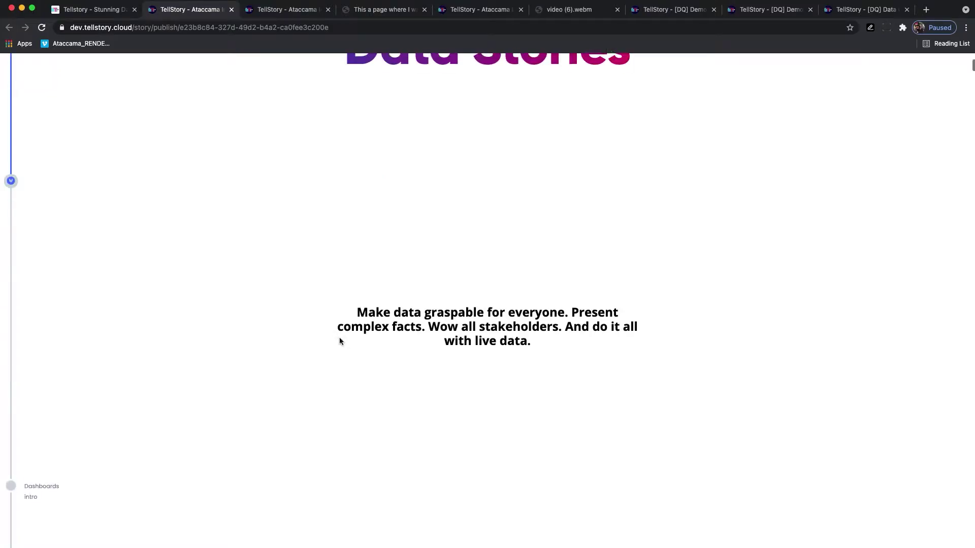
scroll(340, 338, "down", 2)
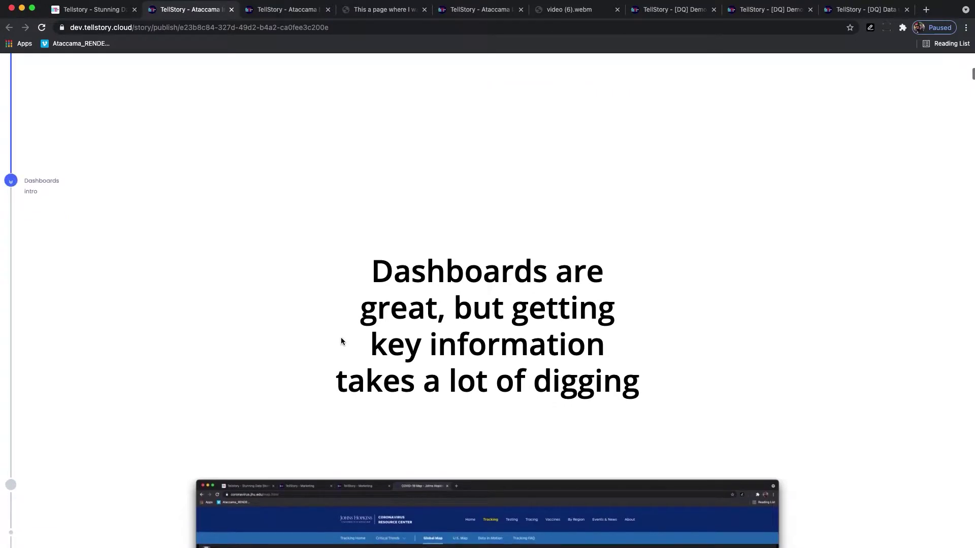
scroll(340, 337, "down", 2)
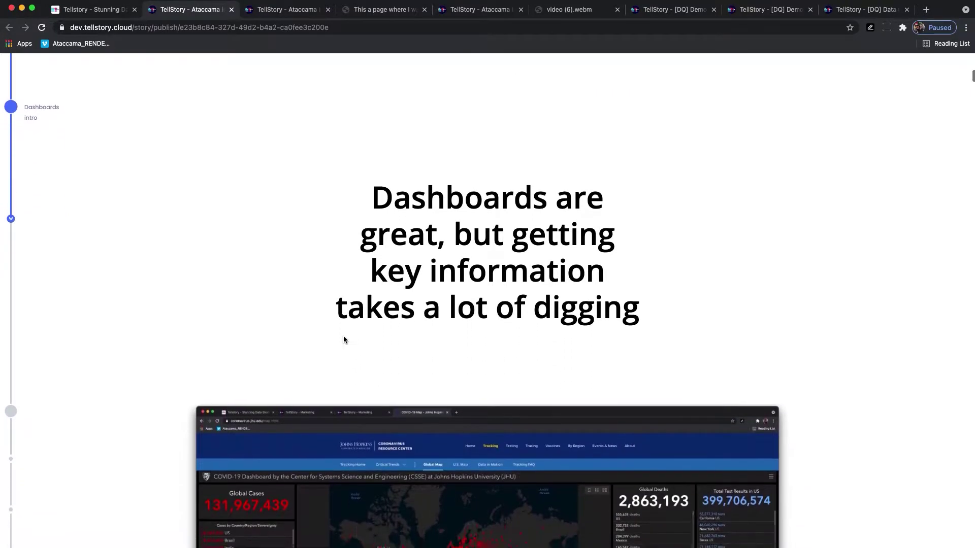
scroll(344, 339, "down", 1)
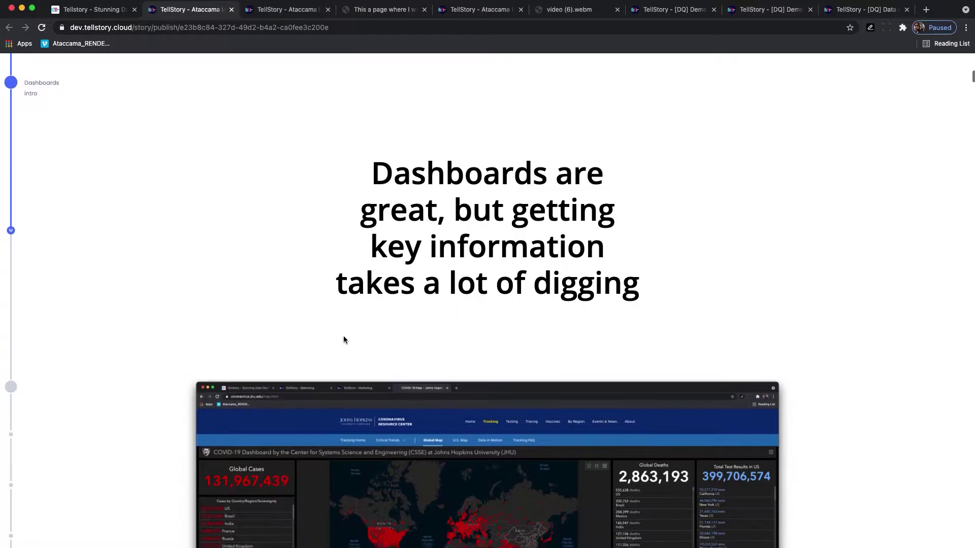
scroll(344, 339, "down", 1)
scroll(344, 339, "down", 1)
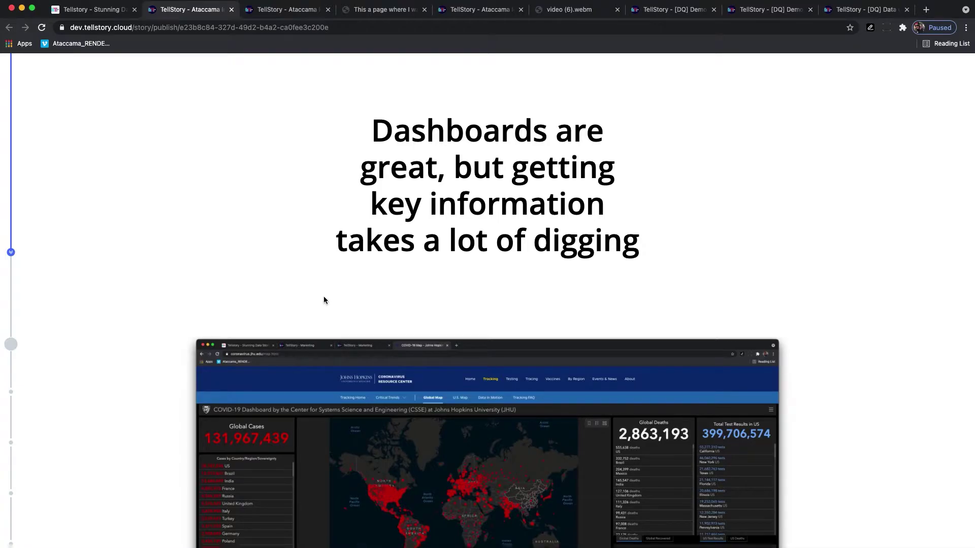
scroll(324, 293, "down", 6)
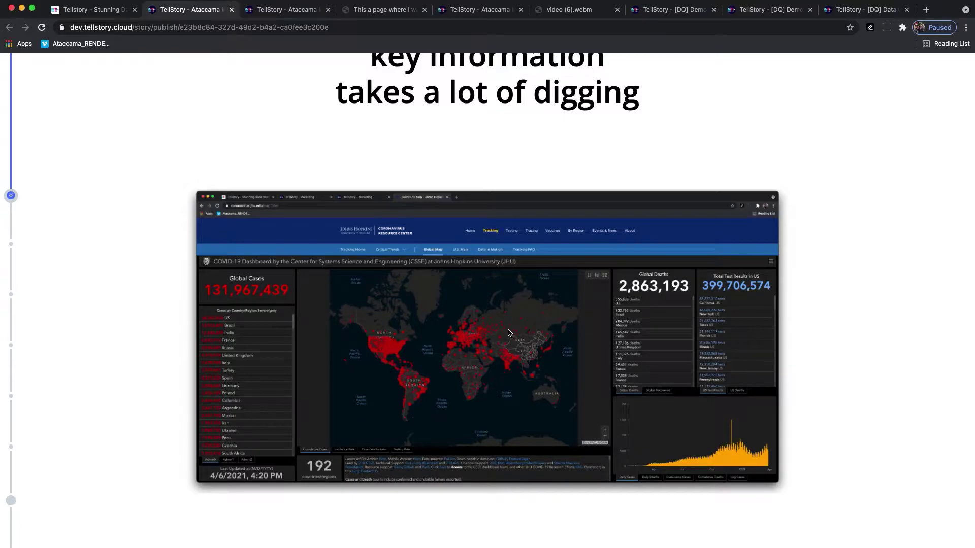
scroll(509, 333, "down", 1)
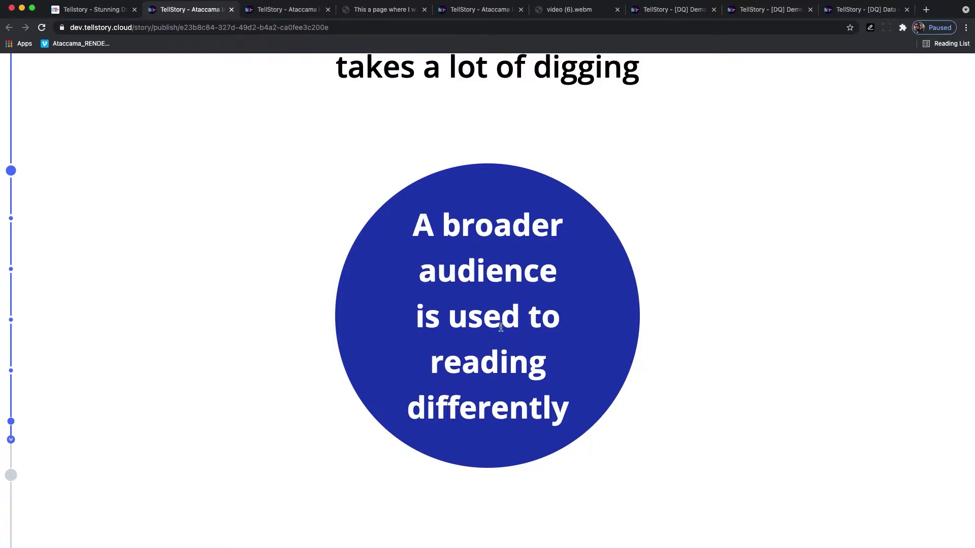
Continue the story to the Powerpoints section and view its sales report slide picture.
scroll(500, 327, "down", 2)
scroll(500, 328, "down", 5)
scroll(501, 328, "down", 5)
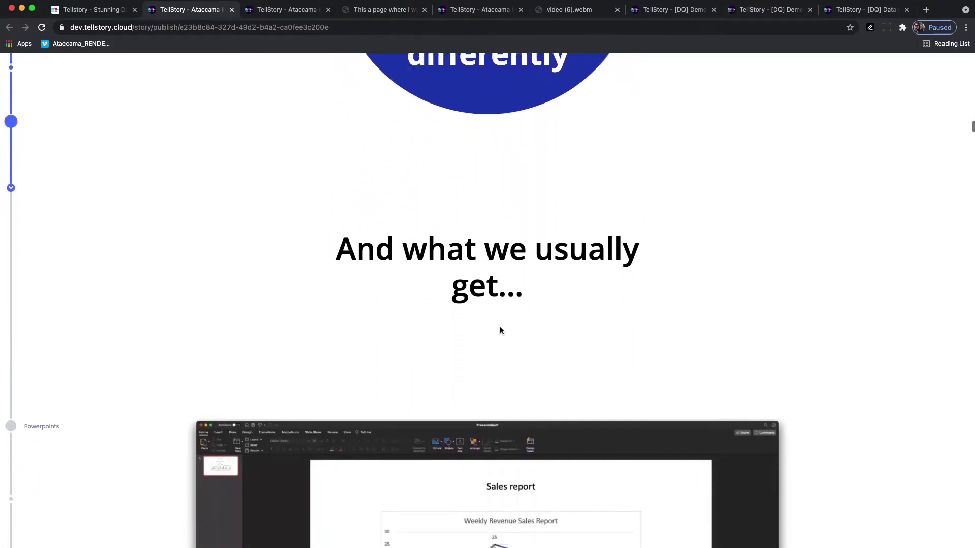
scroll(500, 331, "down", 3)
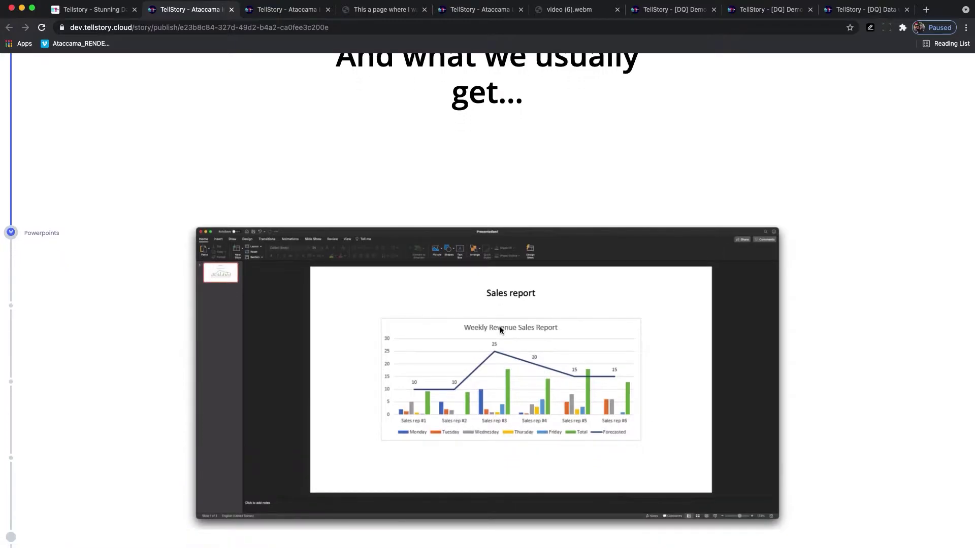
scroll(500, 330, "down", 2)
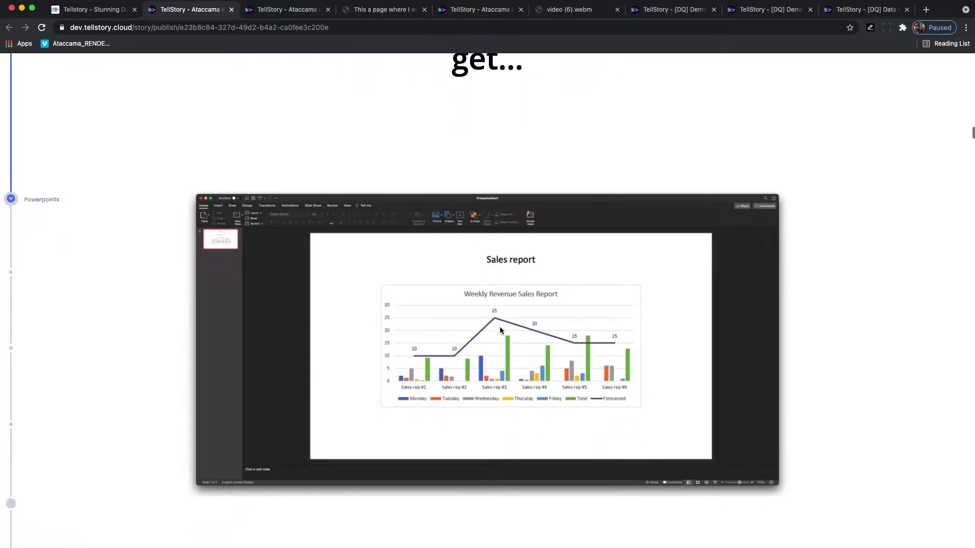
scroll(499, 331, "down", 1)
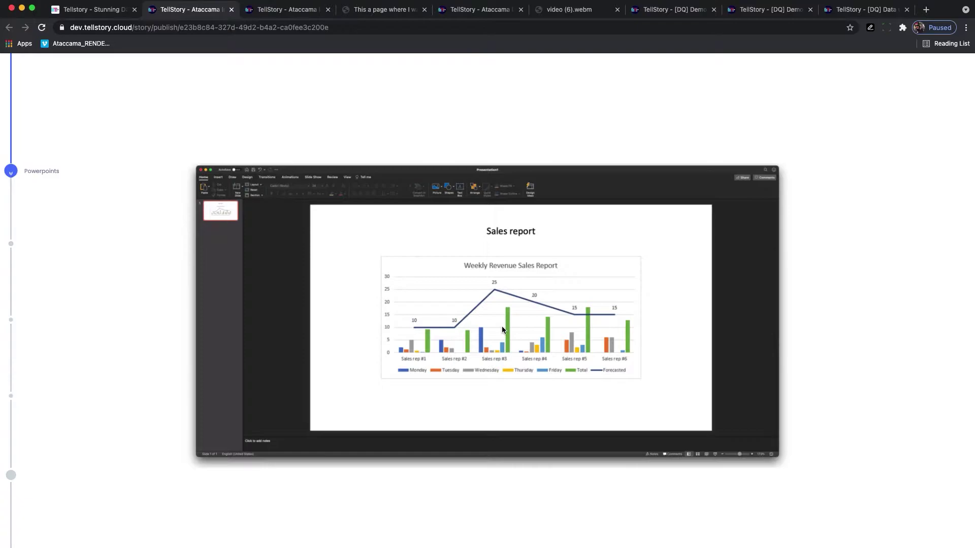
Play through the captions overlaid on the sales report slide to the end of the Powerpoints section.
scroll(502, 326, "down", 3)
scroll(501, 327, "down", 3)
scroll(502, 329, "down", 3)
scroll(502, 330, "down", 3)
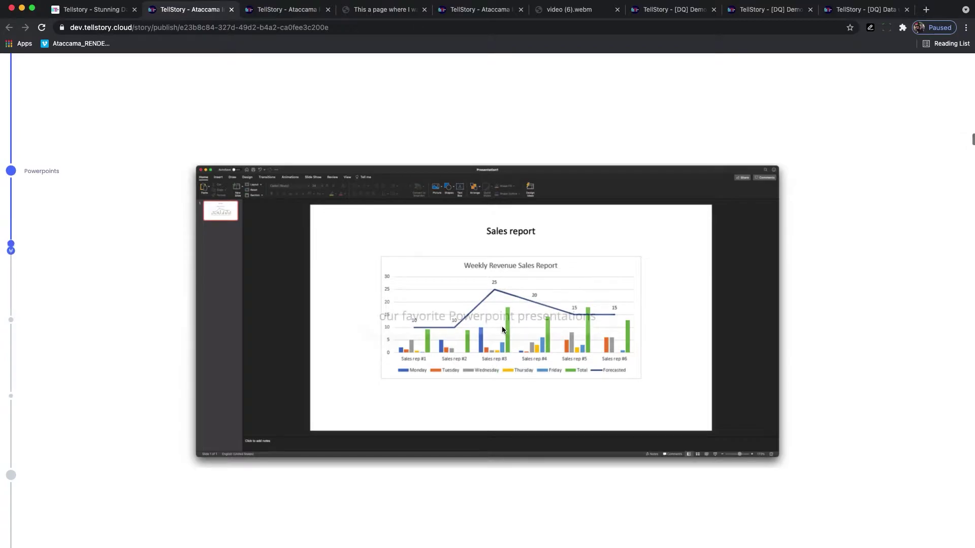
scroll(502, 330, "down", 3)
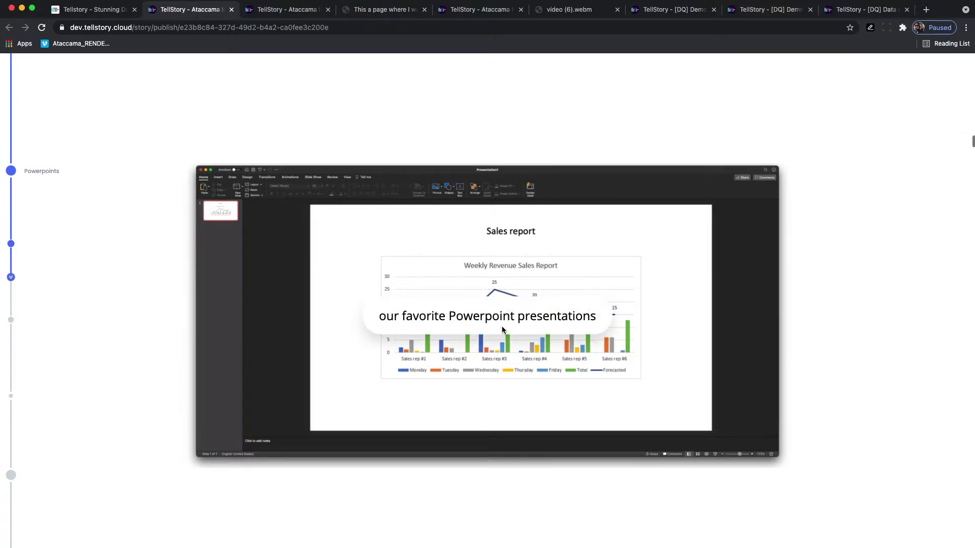
scroll(502, 330, "down", 3)
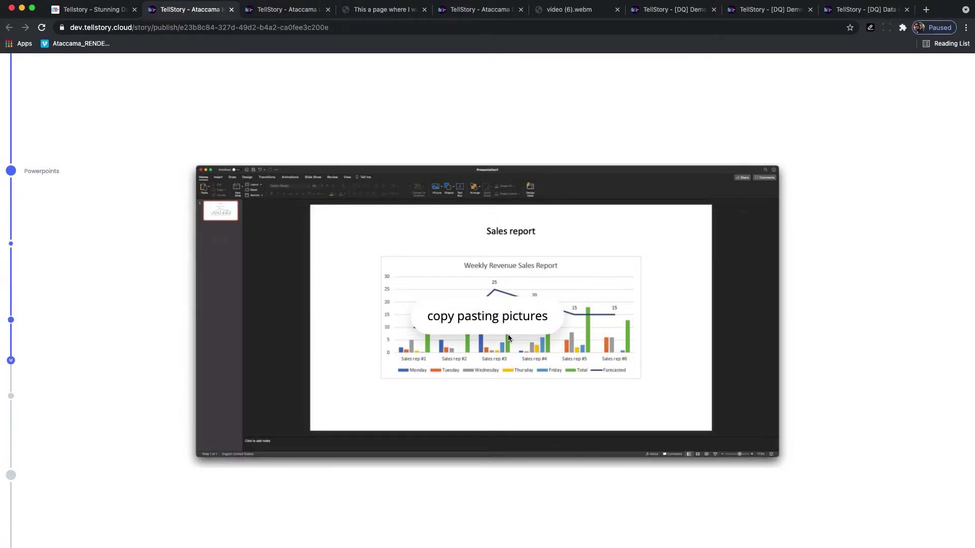
scroll(507, 338, "down", 3)
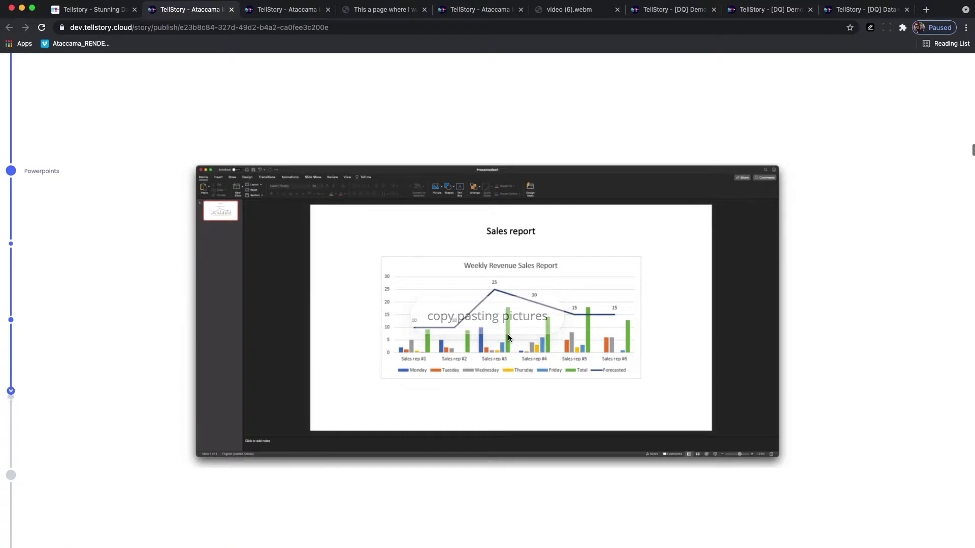
scroll(508, 335, "down", 3)
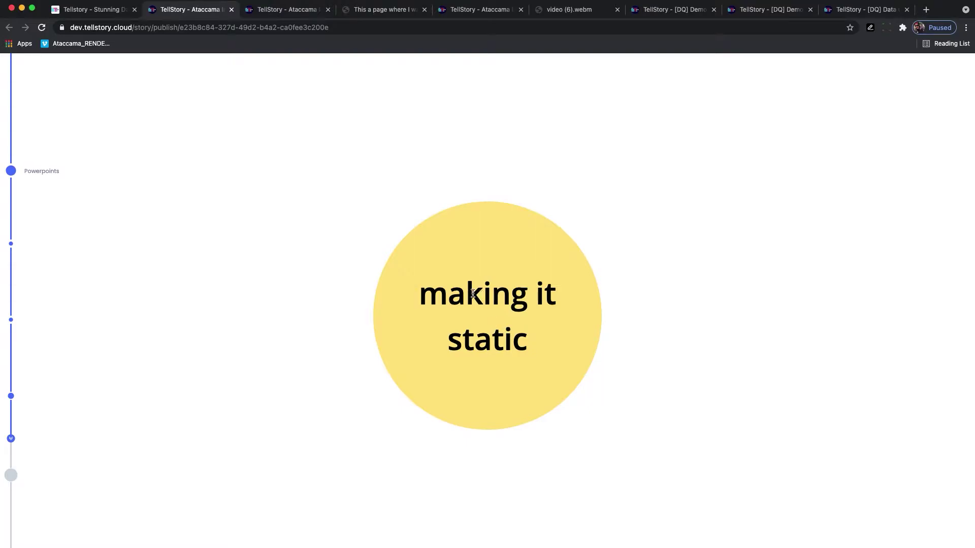
scroll(478, 325, "down", 1)
scroll(479, 327, "down", 2)
scroll(478, 327, "down", 5)
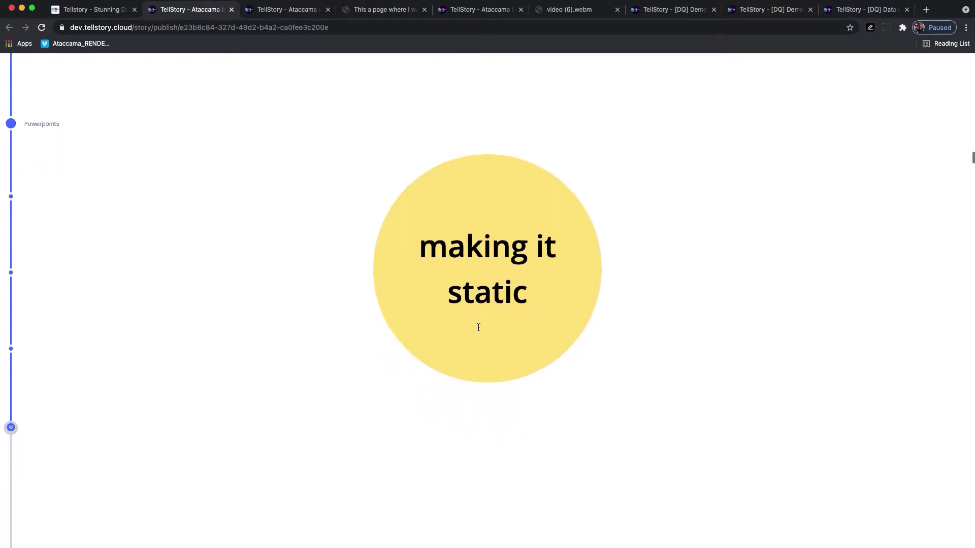
Read the Stories section heading and examine the bubble chart comparing recovered, confirmed and death cases.
scroll(477, 327, "down", 3)
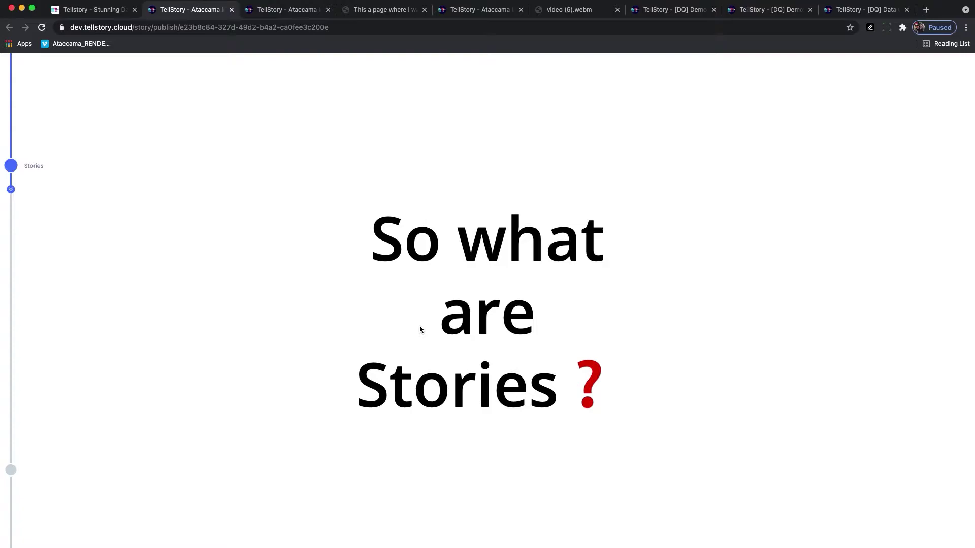
scroll(420, 329, "down", 1)
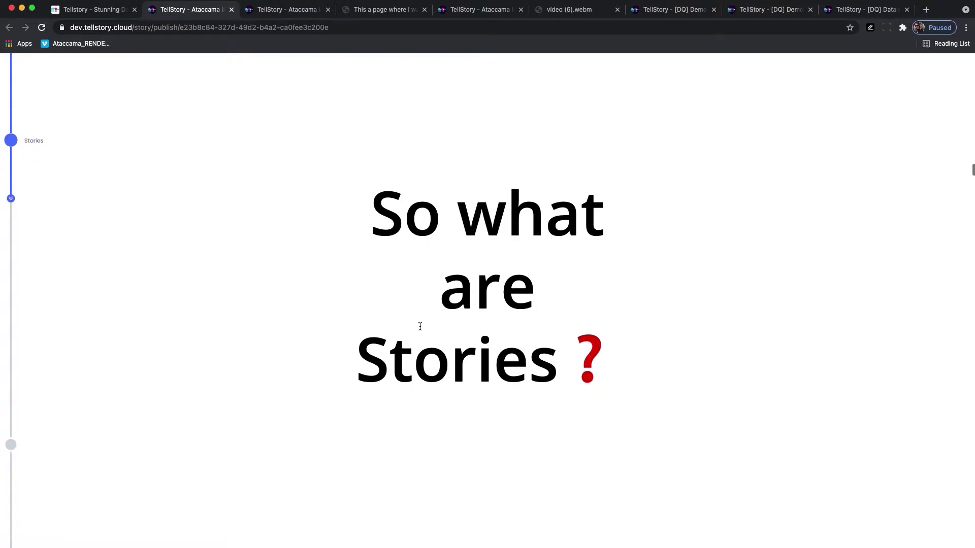
scroll(419, 326, "down", 2)
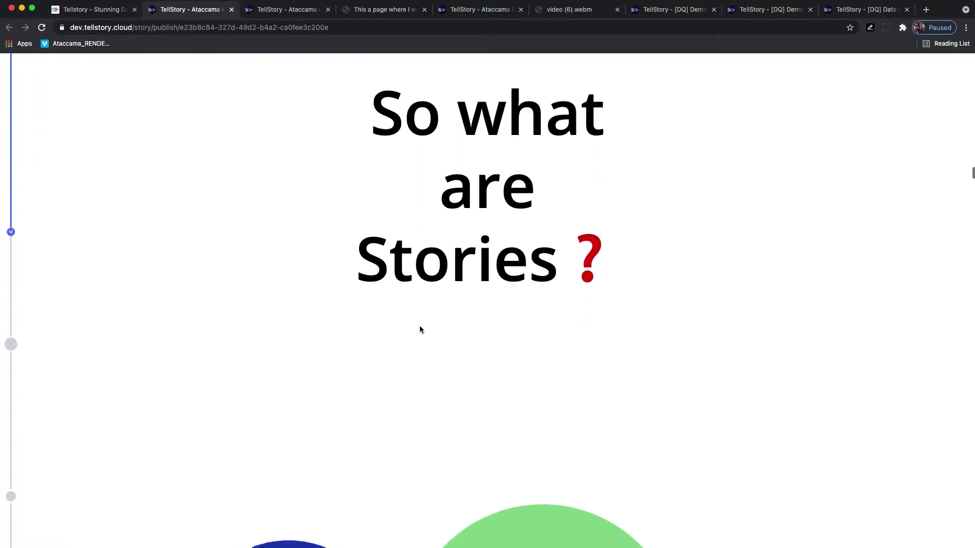
scroll(420, 330, "down", 5)
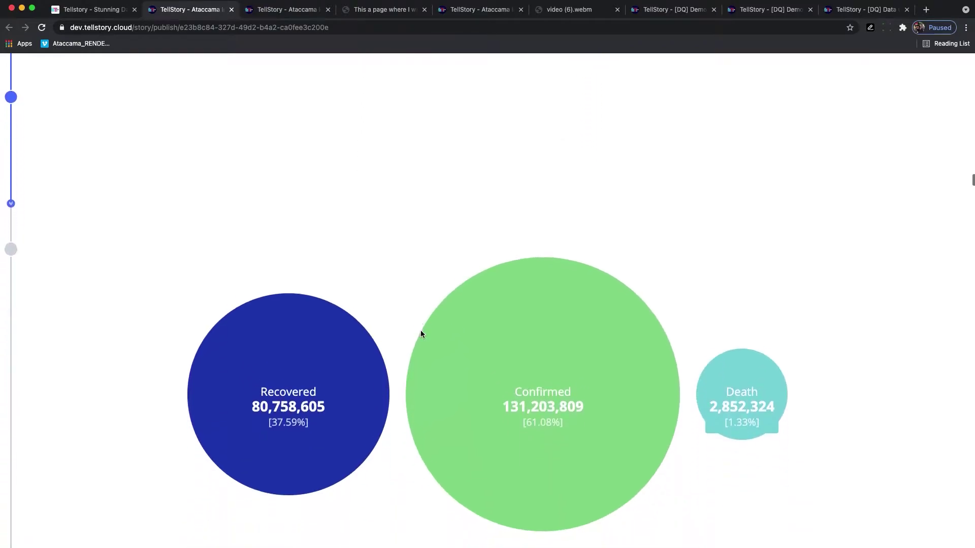
scroll(421, 331, "down", 3)
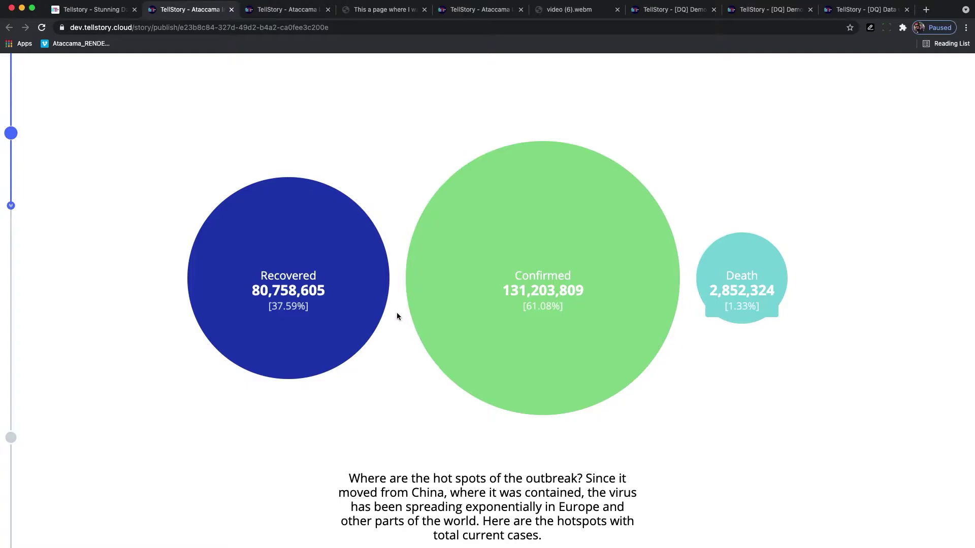
scroll(396, 312, "down", 1)
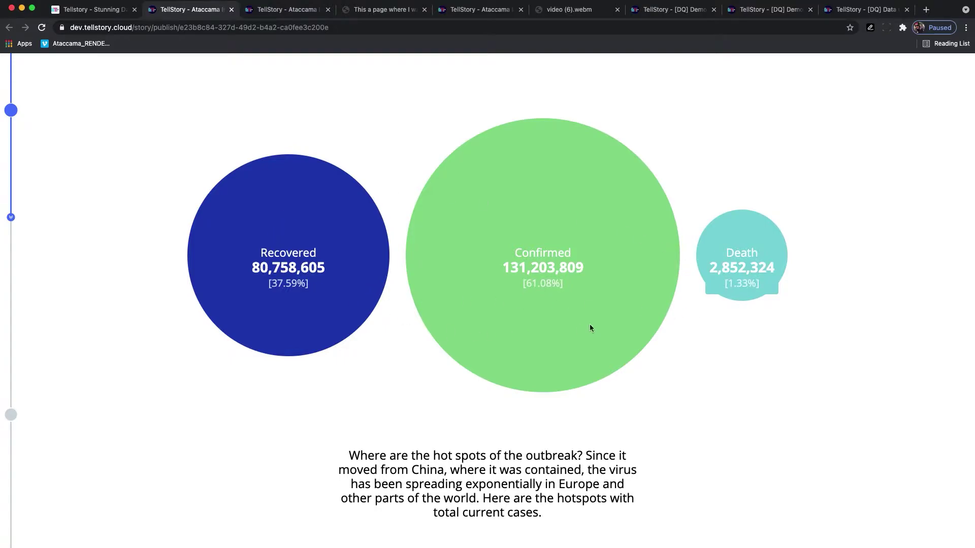
scroll(572, 324, "down", 1)
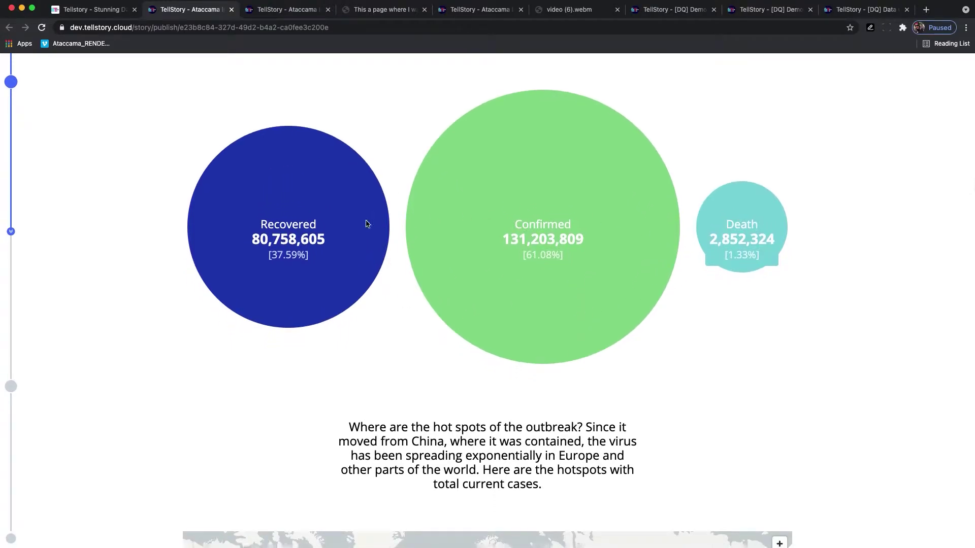
Examine the outbreak hotspot map, advancing through its Europe and North America views and their captions.
scroll(541, 298, "down", 5)
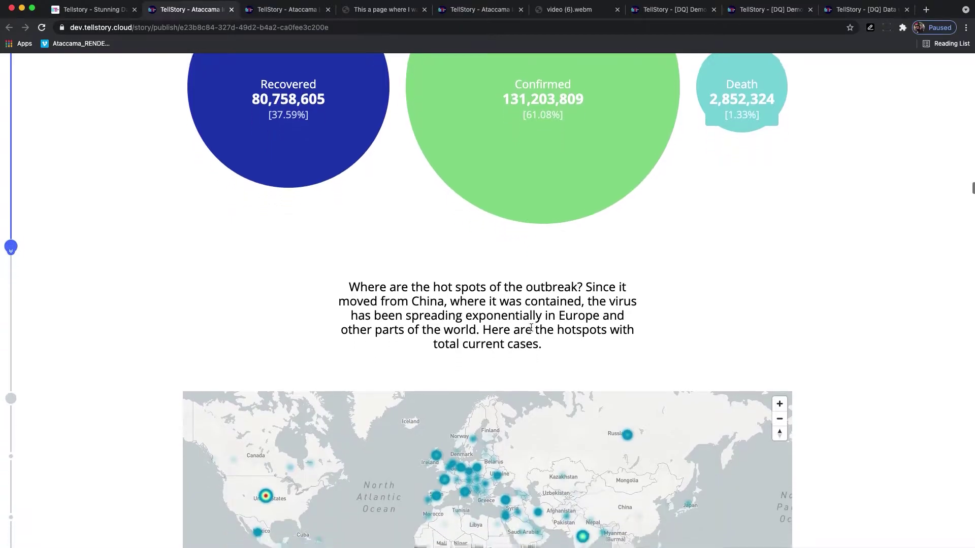
scroll(467, 298, "down", 5)
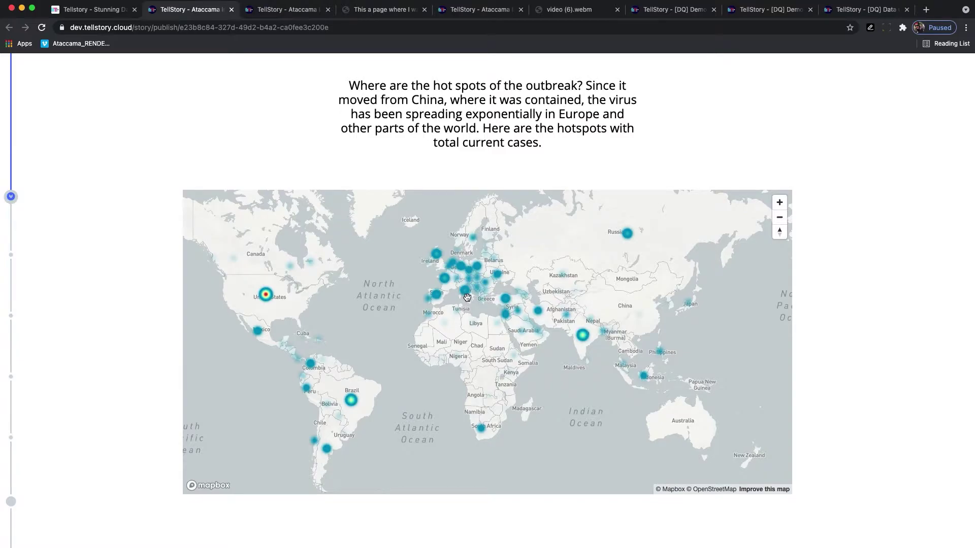
scroll(467, 299, "down", 1)
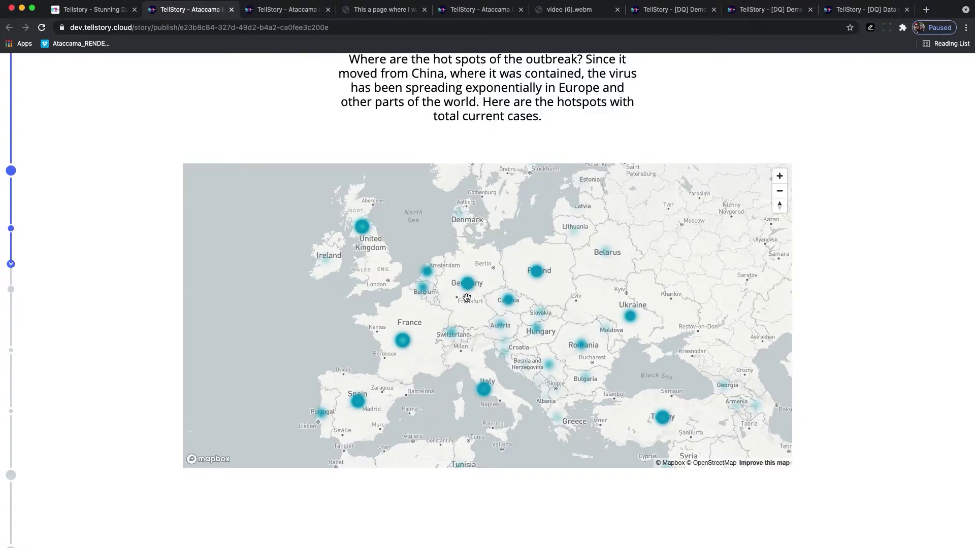
scroll(466, 297, "down", 3)
scroll(571, 330, "down", 3)
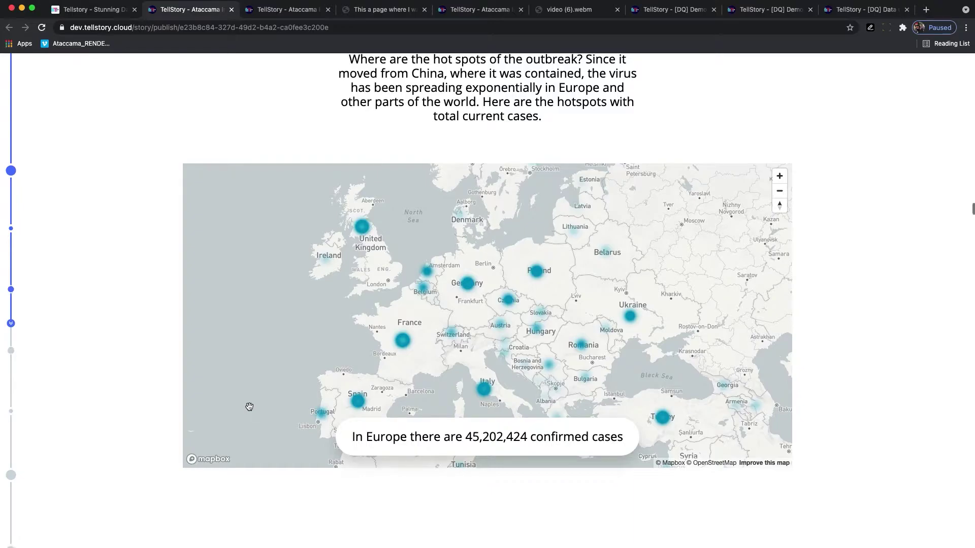
scroll(249, 407, "down", 5)
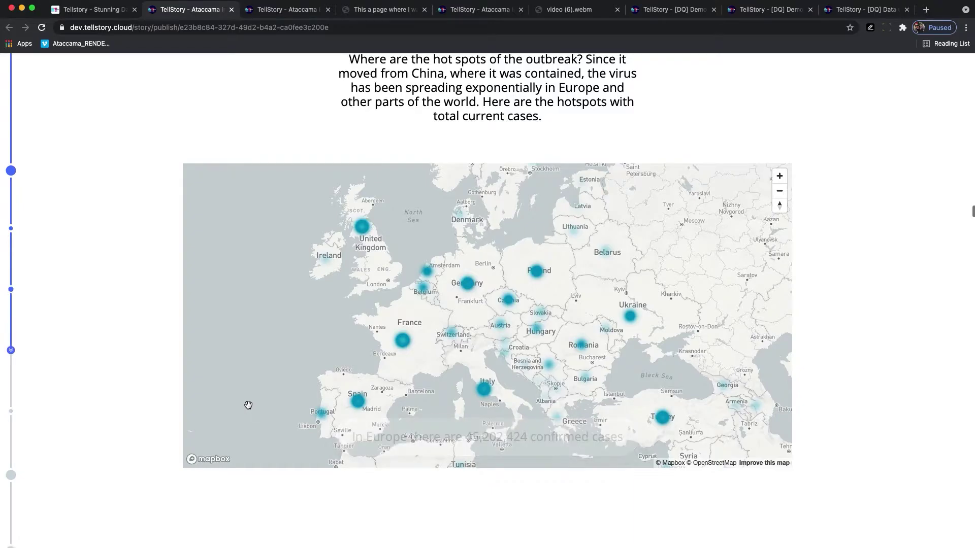
scroll(249, 405, "down", 2)
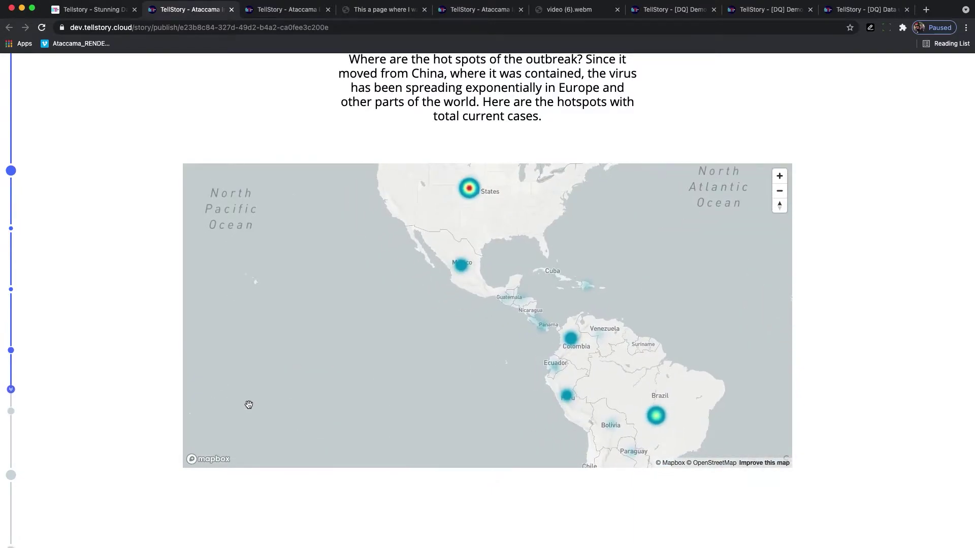
scroll(249, 405, "down", 2)
scroll(248, 405, "down", 3)
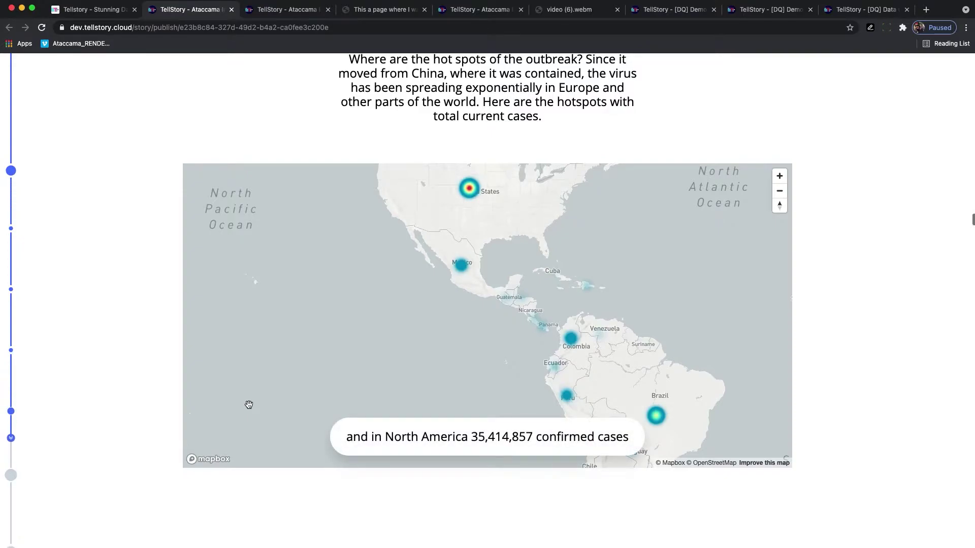
scroll(249, 405, "down", 1)
scroll(249, 405, "down", 1)
Move on to the line chart of confirmed cases over time and inspect the data point for 12/10/2020.
scroll(249, 405, "down", 10)
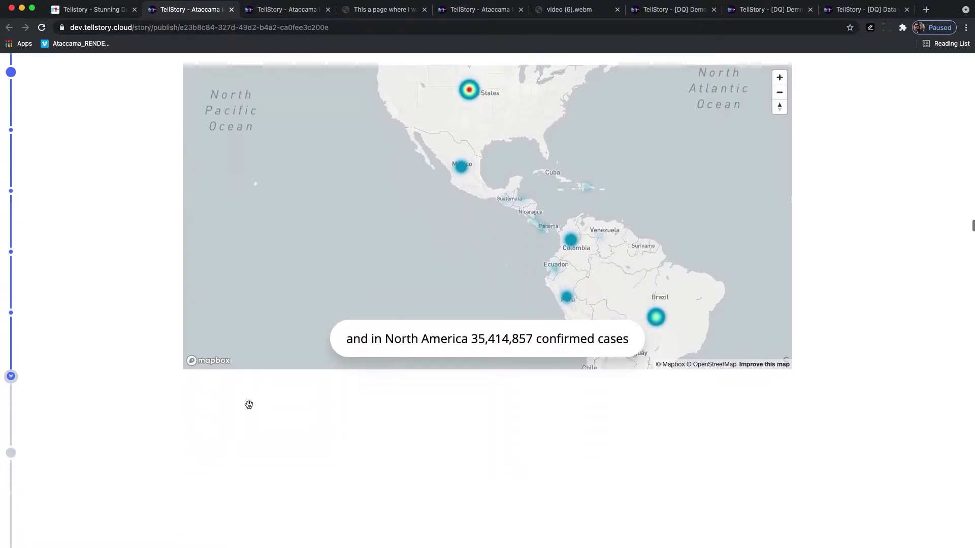
scroll(248, 404, "down", 4)
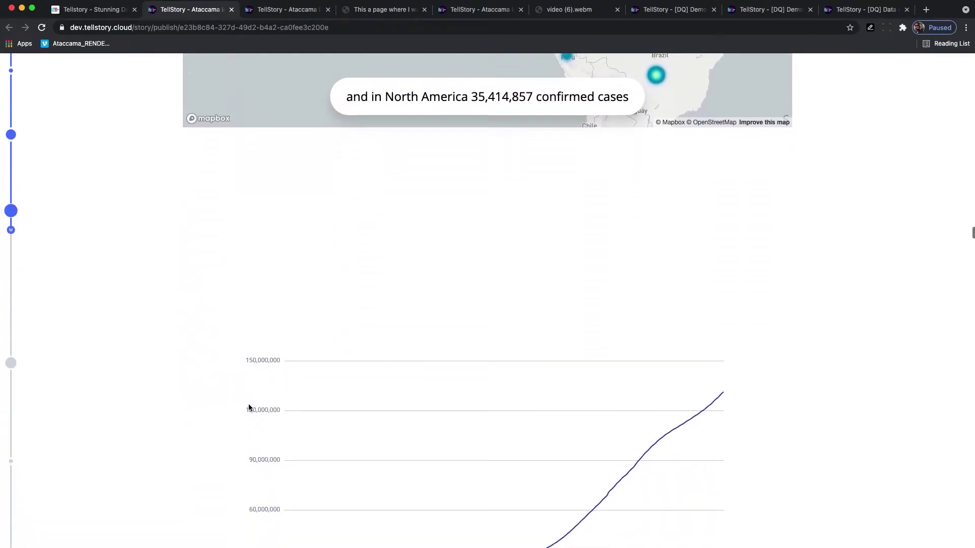
scroll(248, 404, "down", 4)
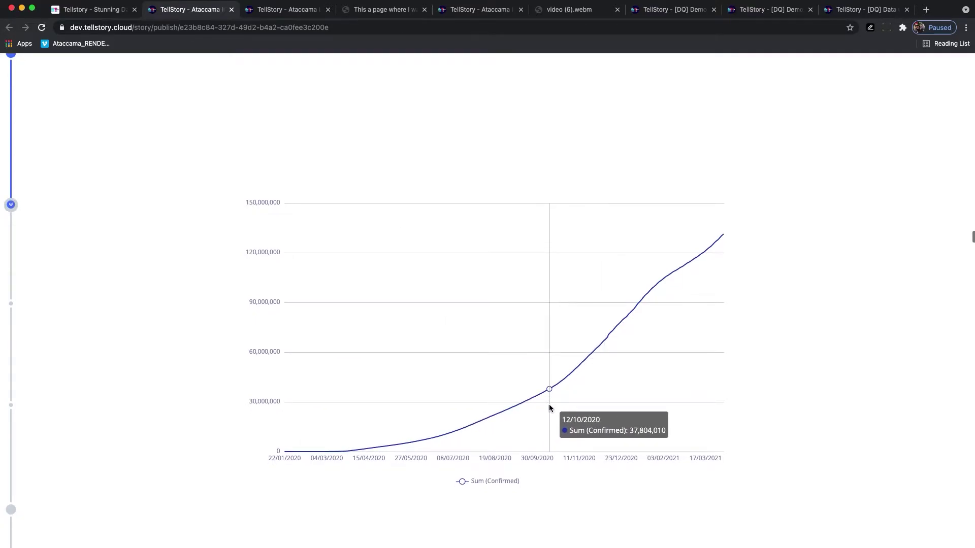
scroll(549, 407, "down", 2)
scroll(550, 406, "down", 3)
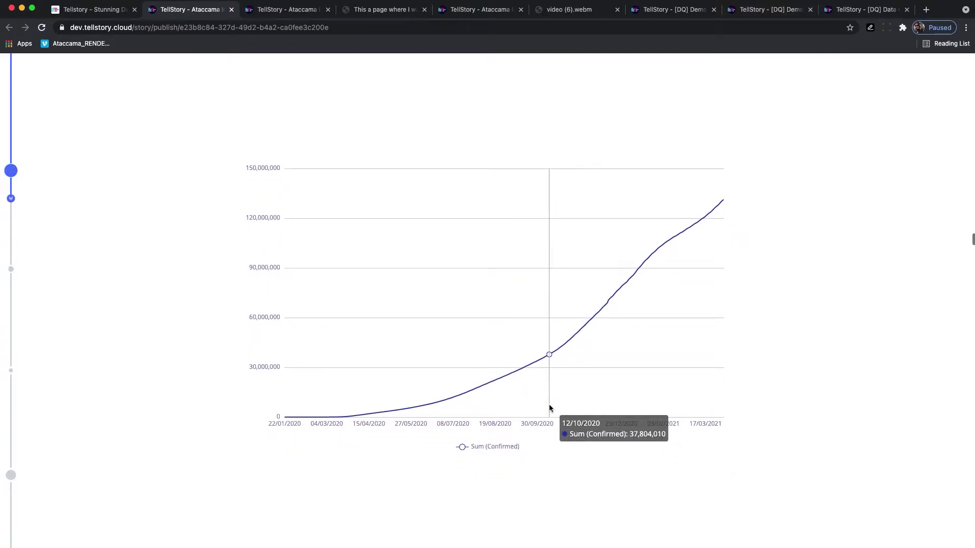
Advance the cases-over-time line chart through its recovered and deaths series and continue to the Demo section heading.
scroll(549, 407, "down", 3)
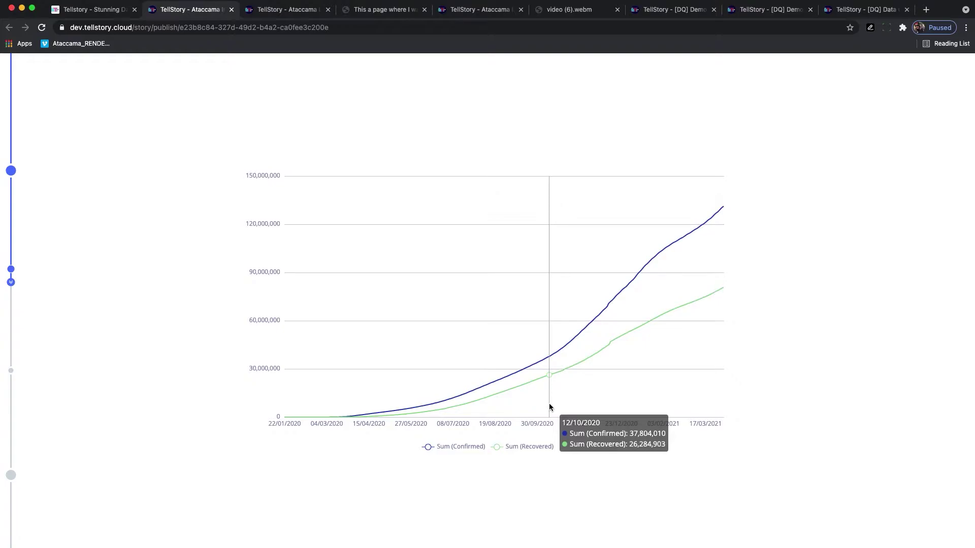
scroll(549, 406, "down", 4)
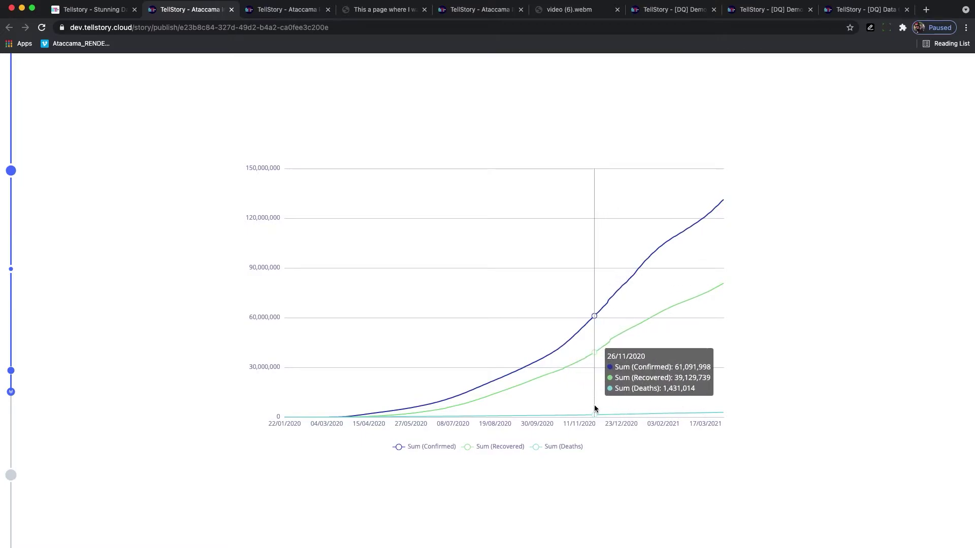
scroll(595, 407, "down", 3)
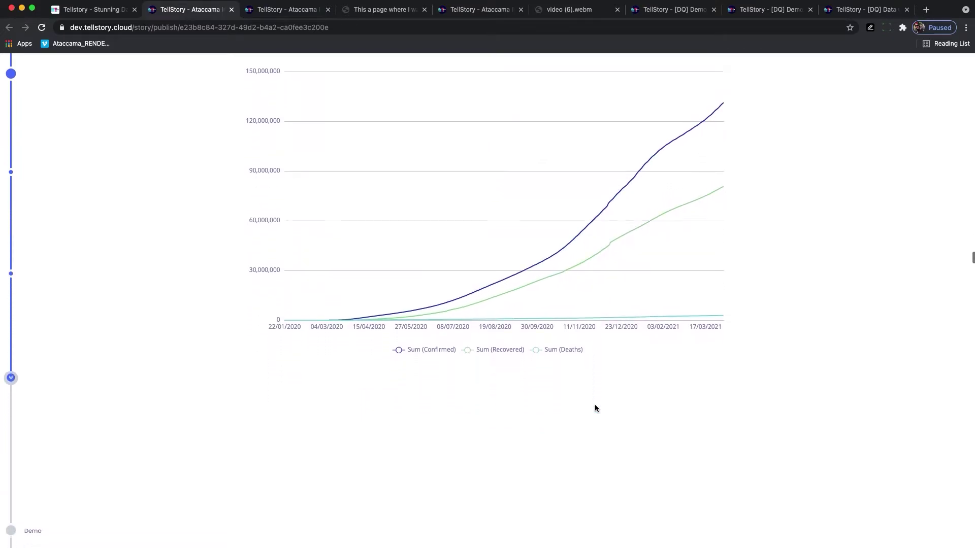
scroll(595, 408, "down", 10)
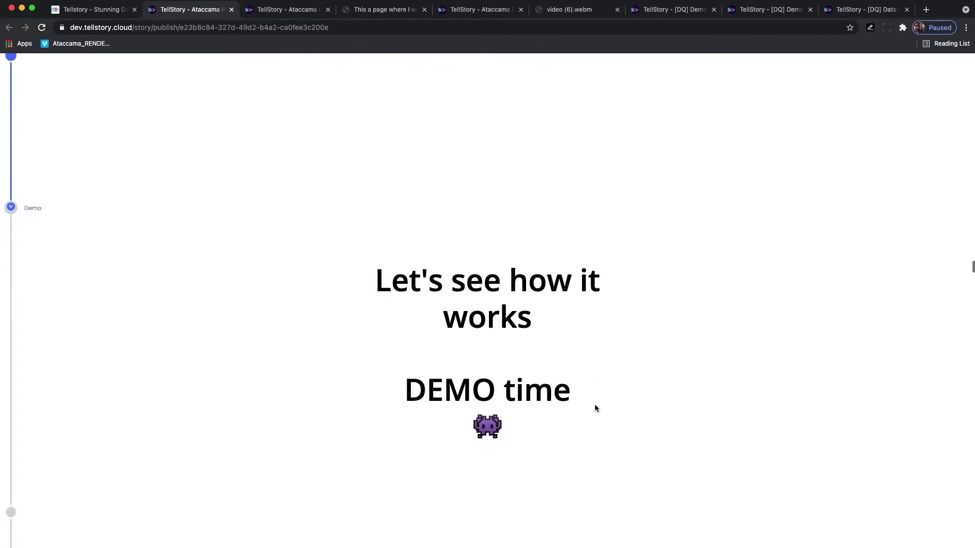
Switch to the Tellstory demo story in the editor and select the opening Intelligent Data Stories section to show its properties.
left_click(277, 10)
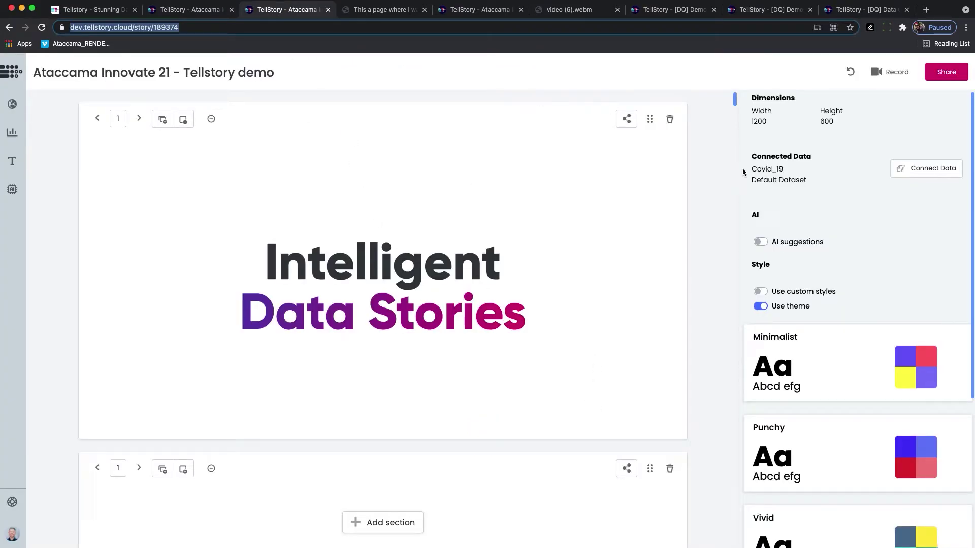
left_click(702, 198)
scroll(477, 290, "down", 2)
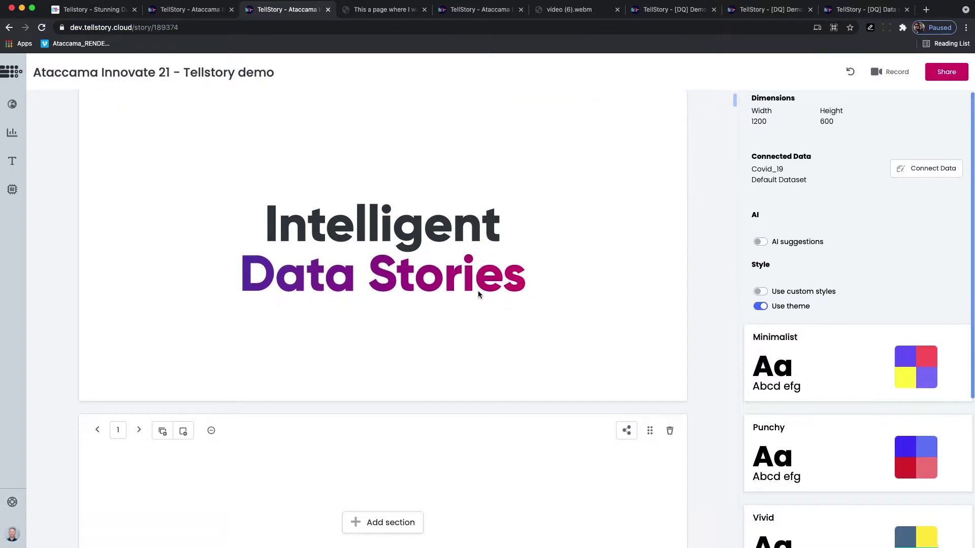
left_click(540, 232)
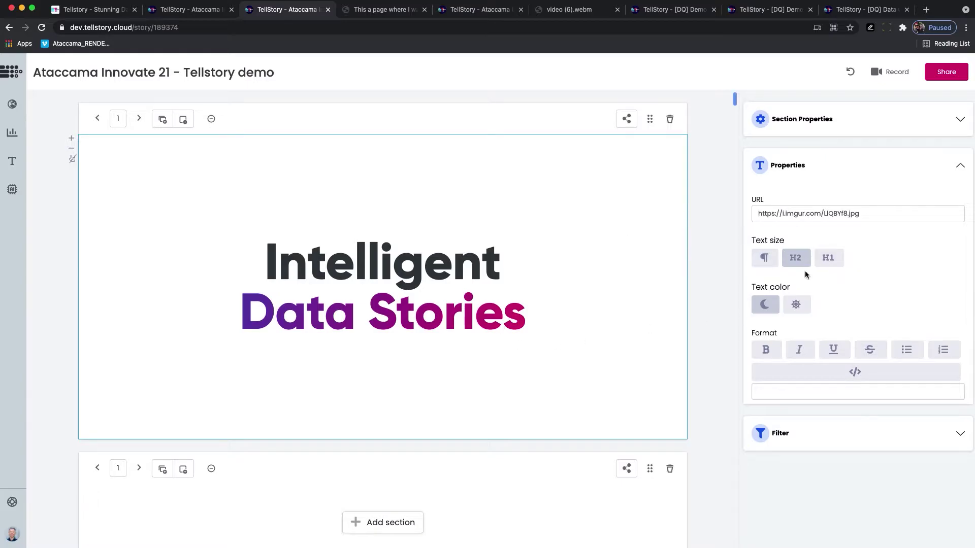
Examine the section elements on offer, including the map, chart and text options, and close the element lists.
left_click(384, 521)
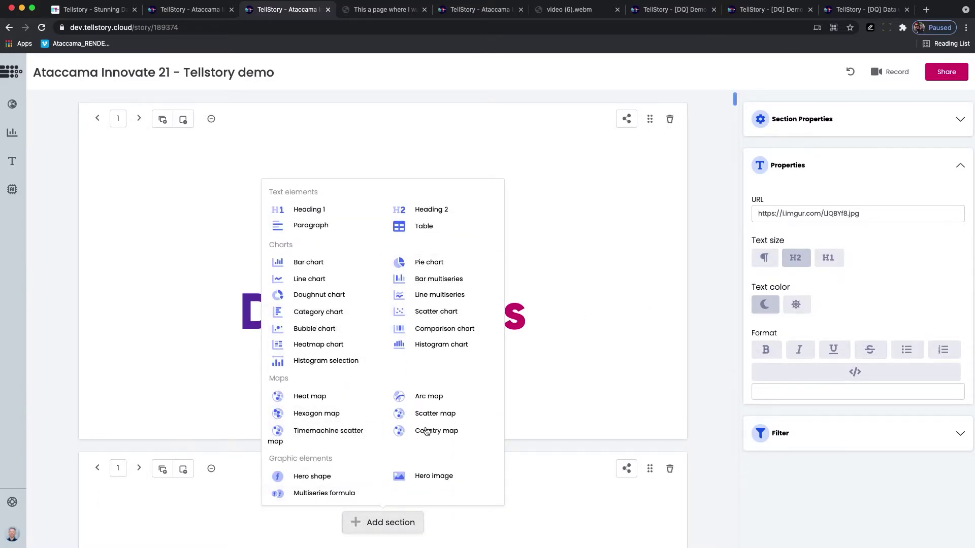
left_click(13, 104)
left_click(12, 133)
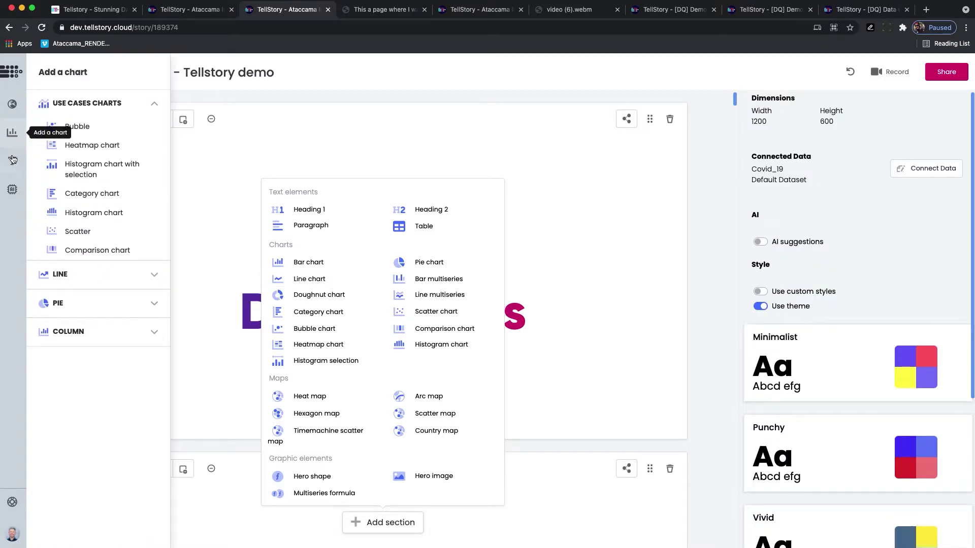
left_click(13, 161)
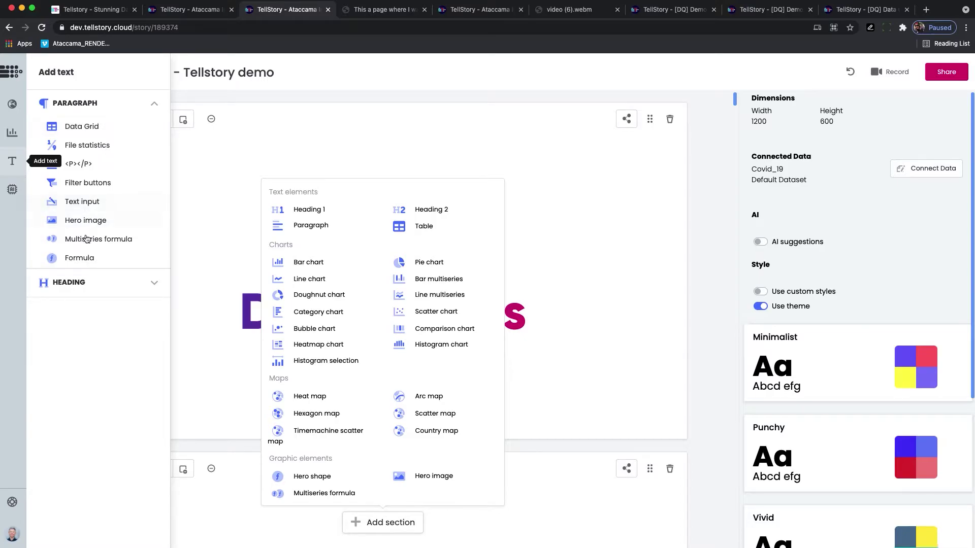
left_click(16, 162)
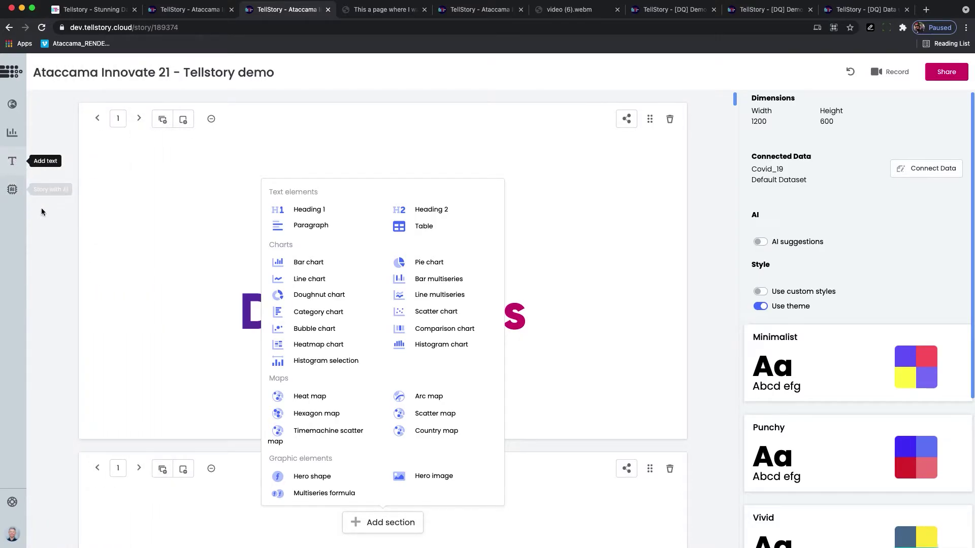
left_click(624, 379)
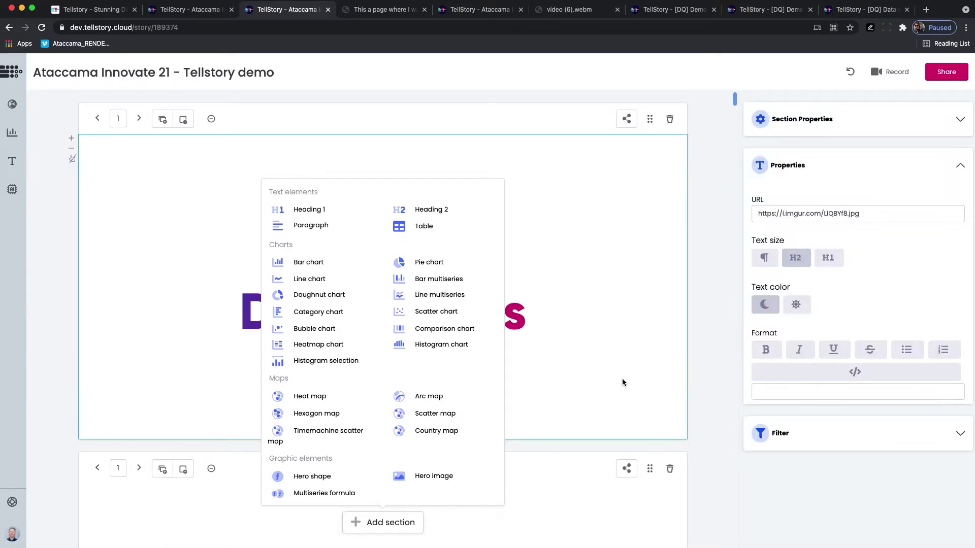
left_click(723, 389)
left_click(396, 523)
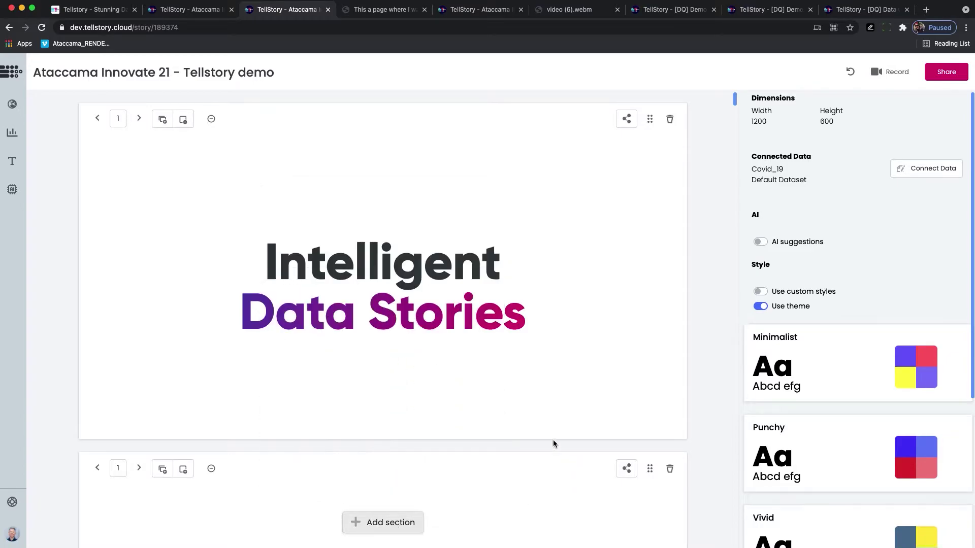
Insert the Sum(Stat_DeathRate_Perc) metric into the caption on view 2 of the COVID-19 dashboard section.
scroll(552, 439, "down", 5)
scroll(553, 439, "down", 15)
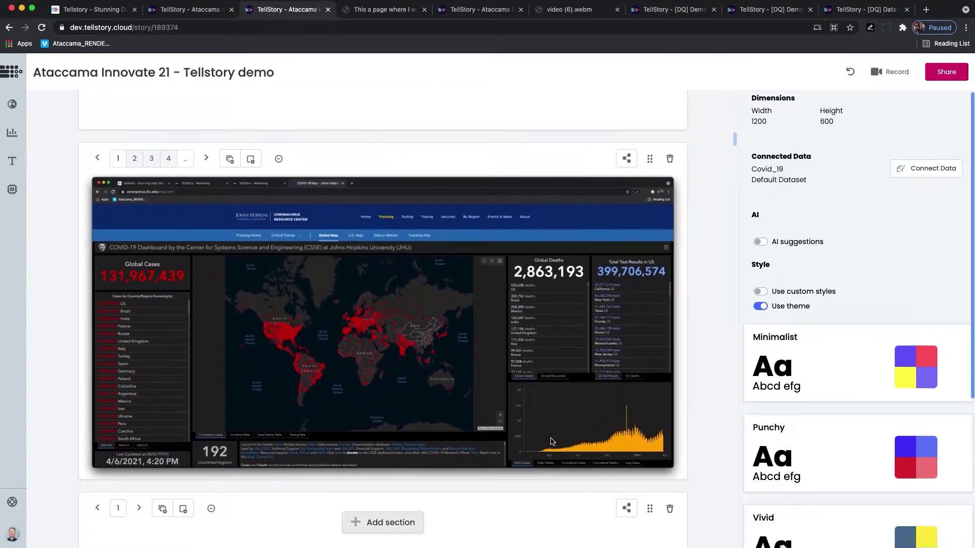
left_click(388, 315)
left_click(135, 159)
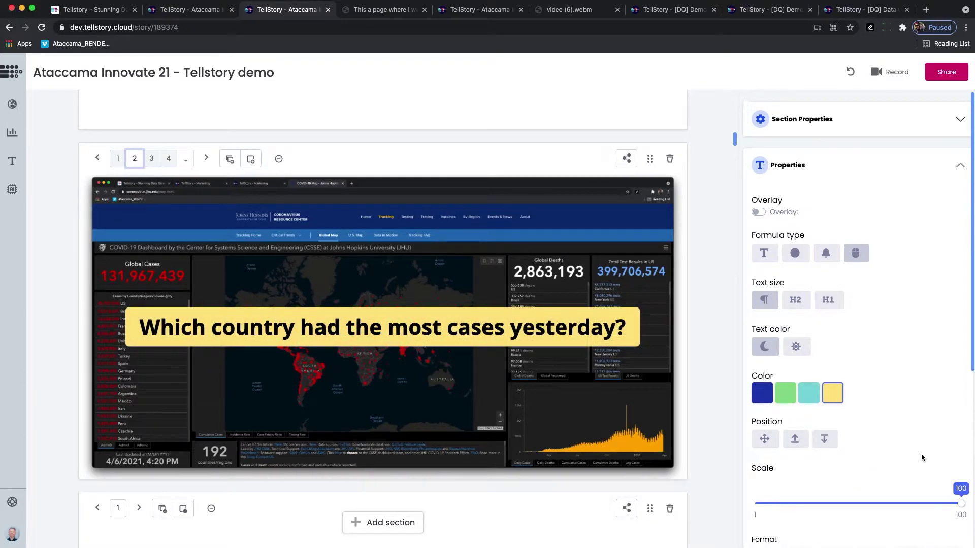
scroll(922, 453, "down", 4)
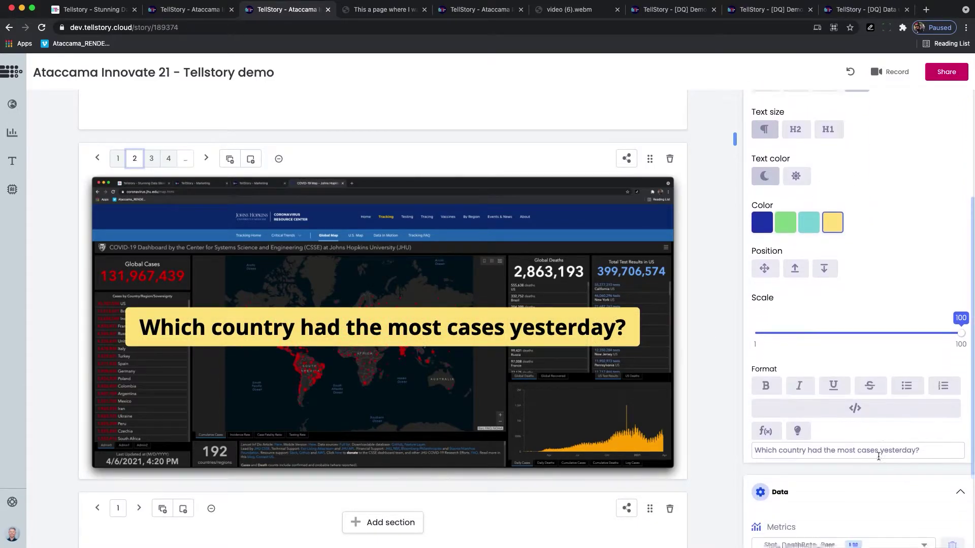
left_click(772, 427)
left_click(785, 452)
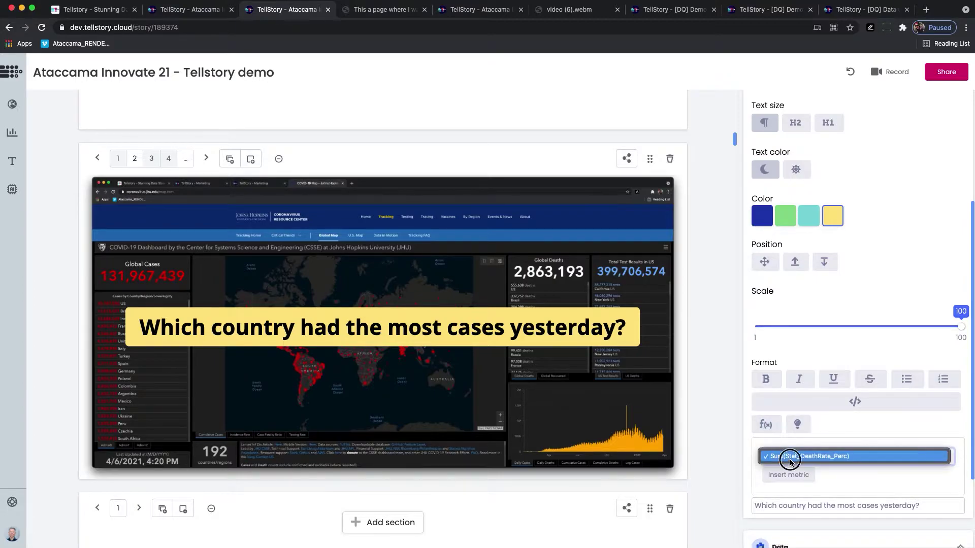
left_click(790, 458)
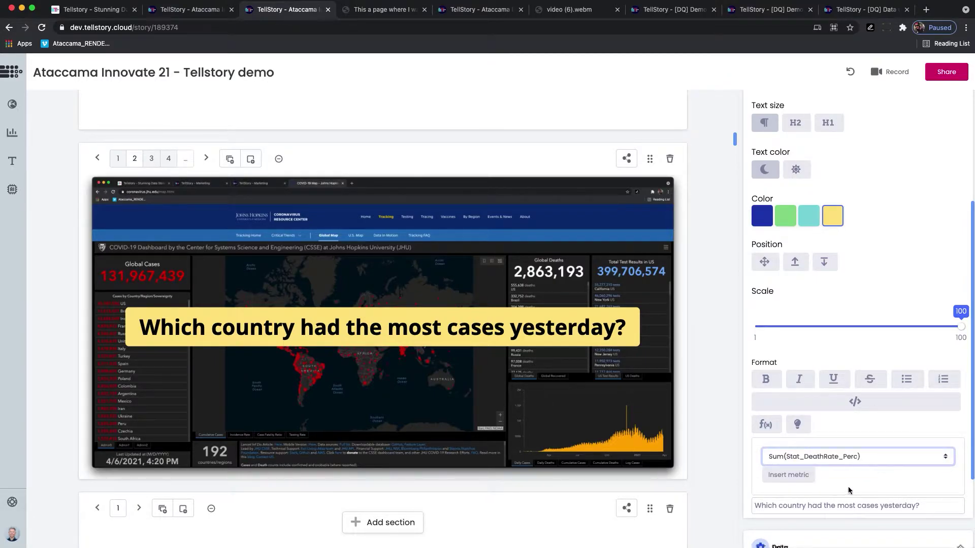
left_click(788, 475)
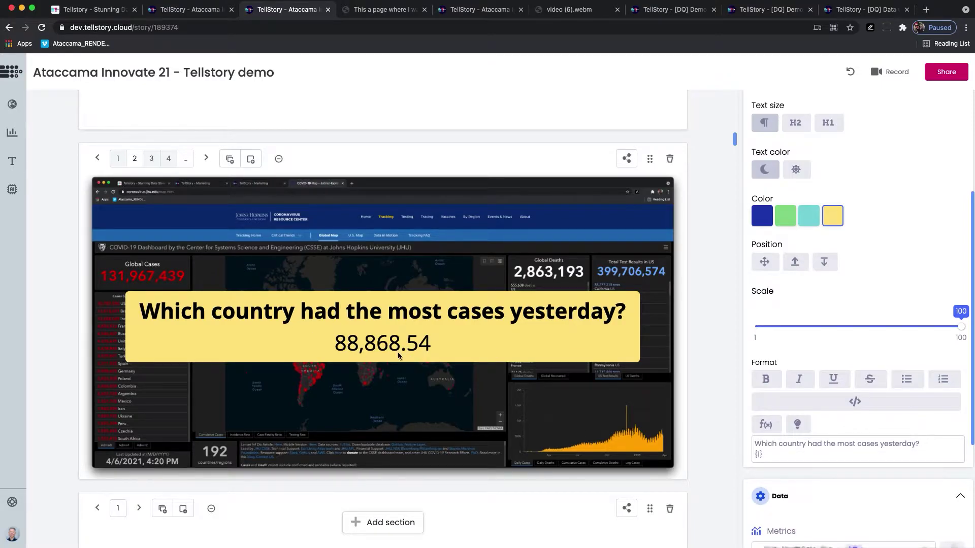
Set the background color of the caption on view 3 of the dashboard section to yellow.
scroll(401, 350, "down", 1)
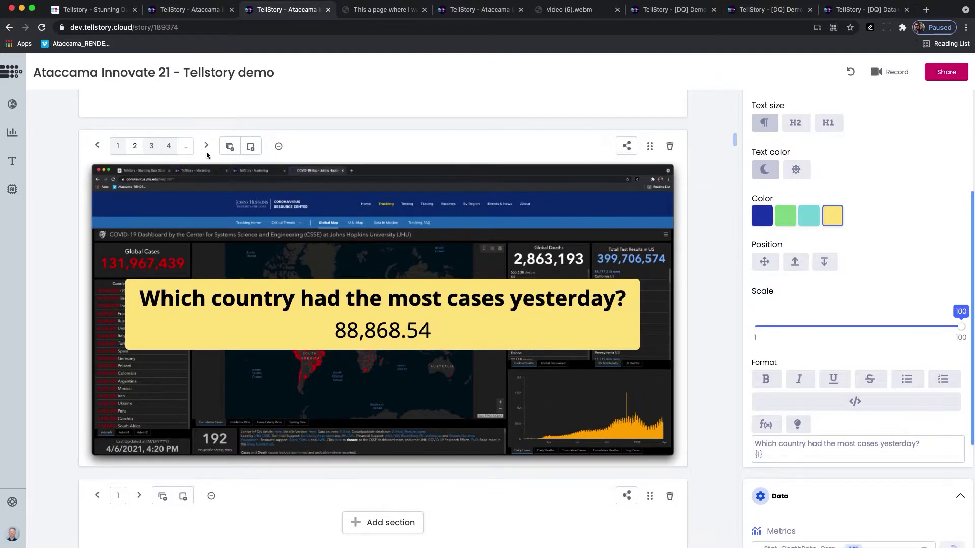
left_click(151, 147)
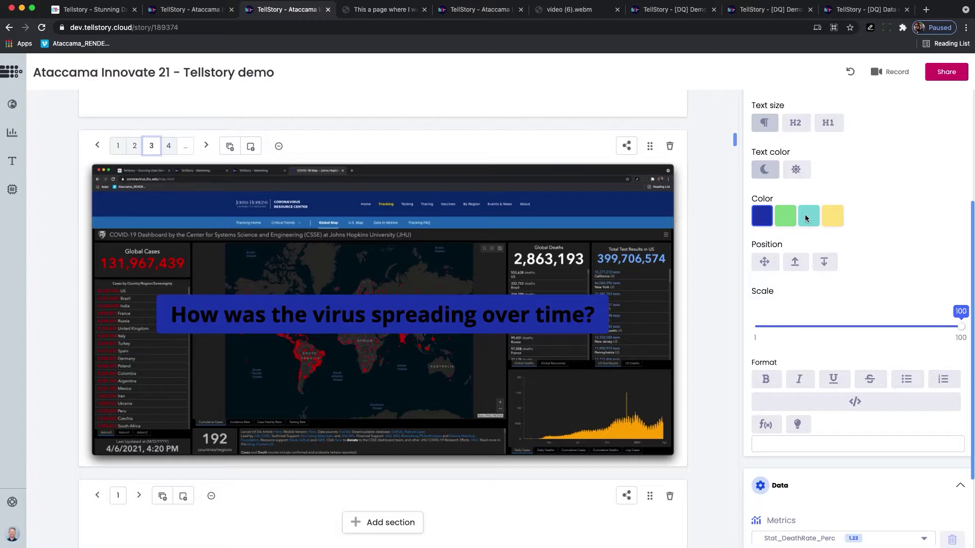
left_click(832, 216)
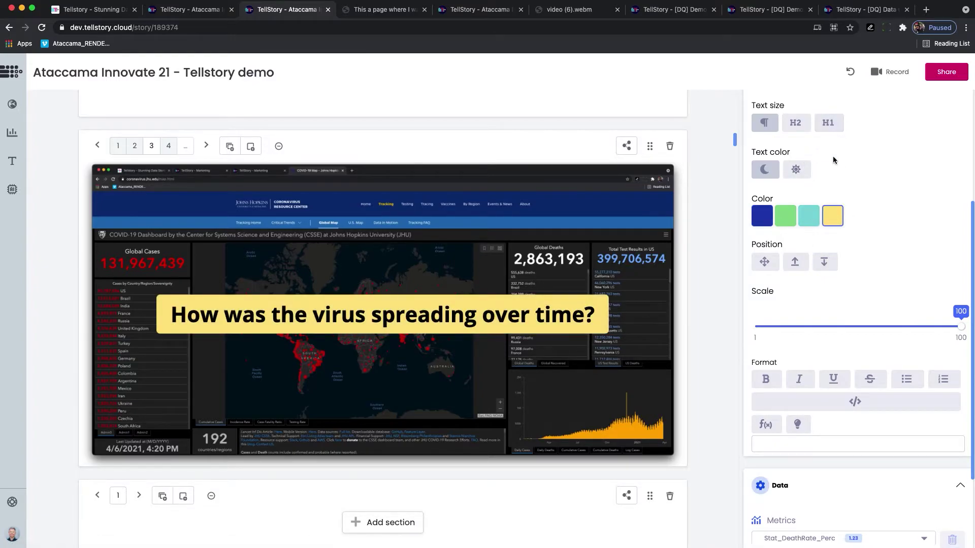
Try a heading text size on the virus spreading caption and restore its paragraph size.
scroll(833, 157, "up", 3)
left_click(805, 189)
left_click(820, 191)
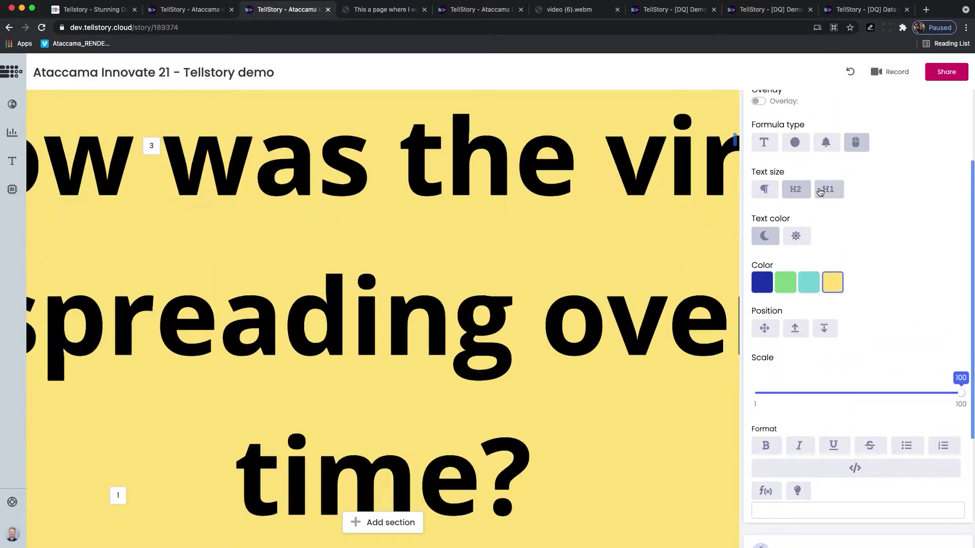
left_click(771, 189)
Try the notification and circle formula types on the caption, settle on plain text, and set the text color to light.
left_click(833, 148)
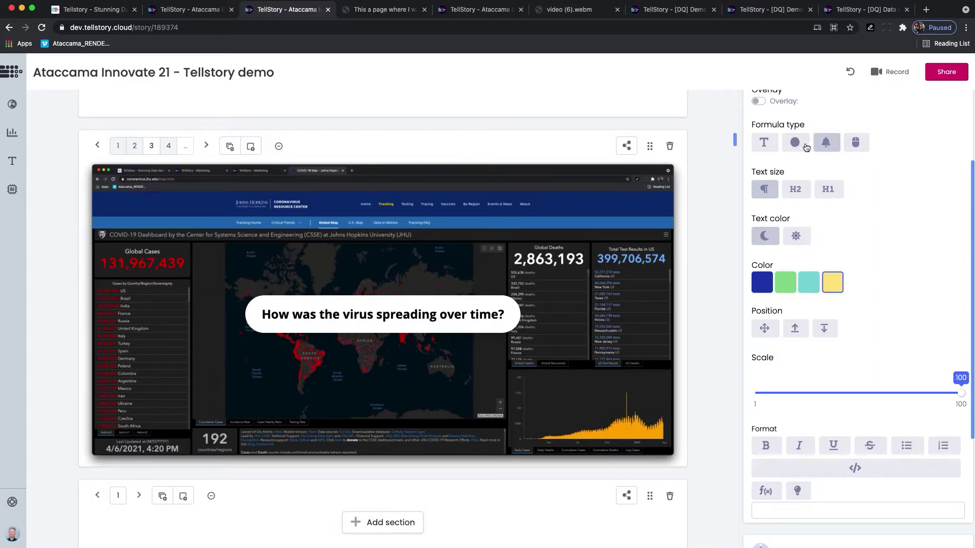
left_click(798, 147)
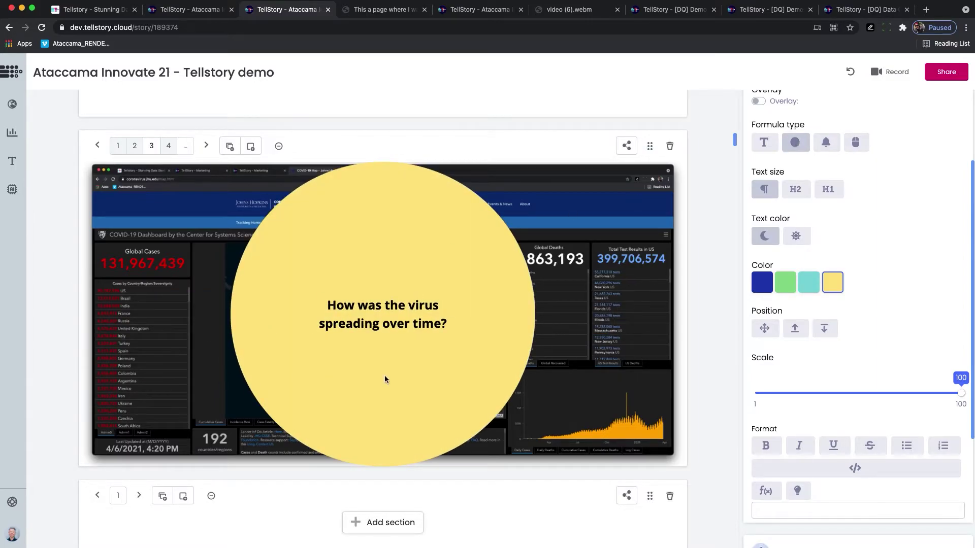
left_click(765, 144)
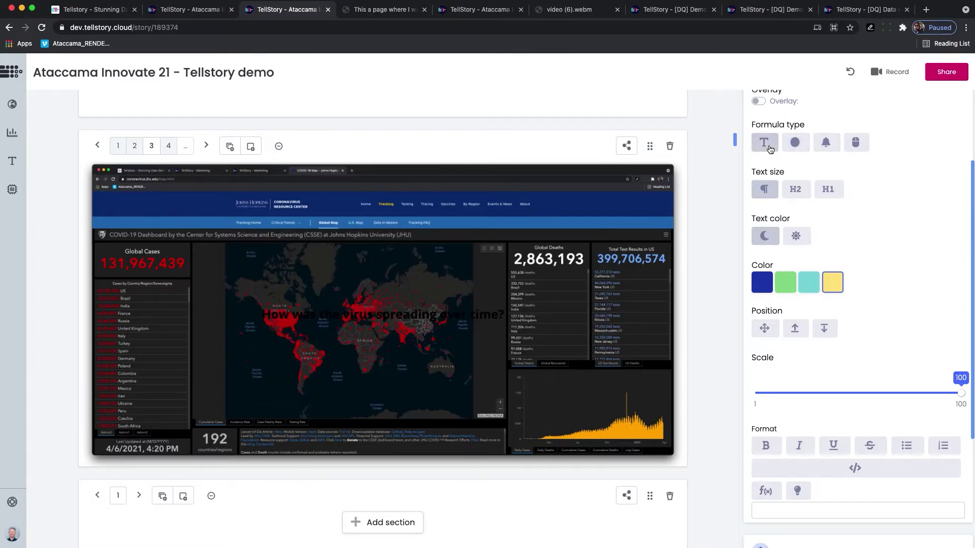
left_click(796, 233)
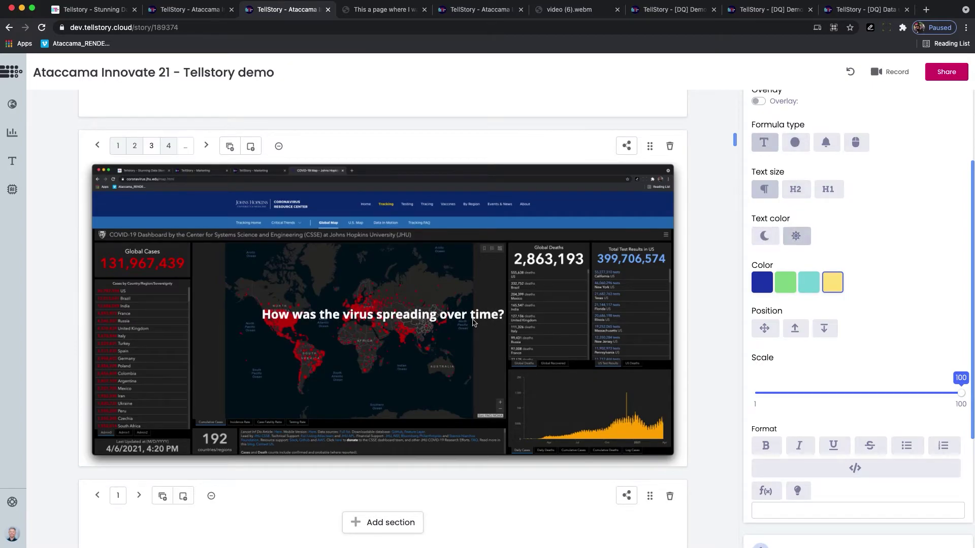
Look through the story sections that follow the dashboard, past the sales report slide.
scroll(480, 320, "down", 3)
scroll(480, 320, "down", 5)
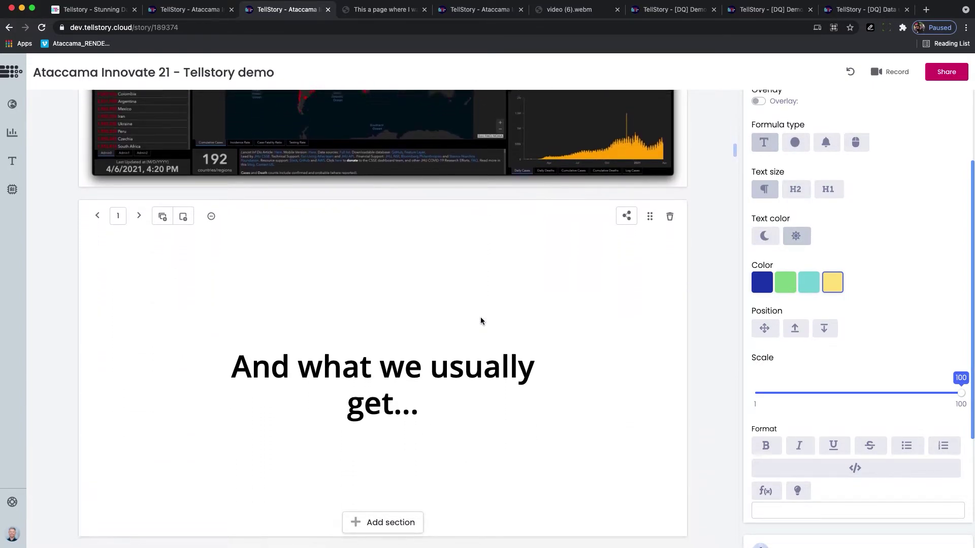
scroll(482, 321, "down", 7)
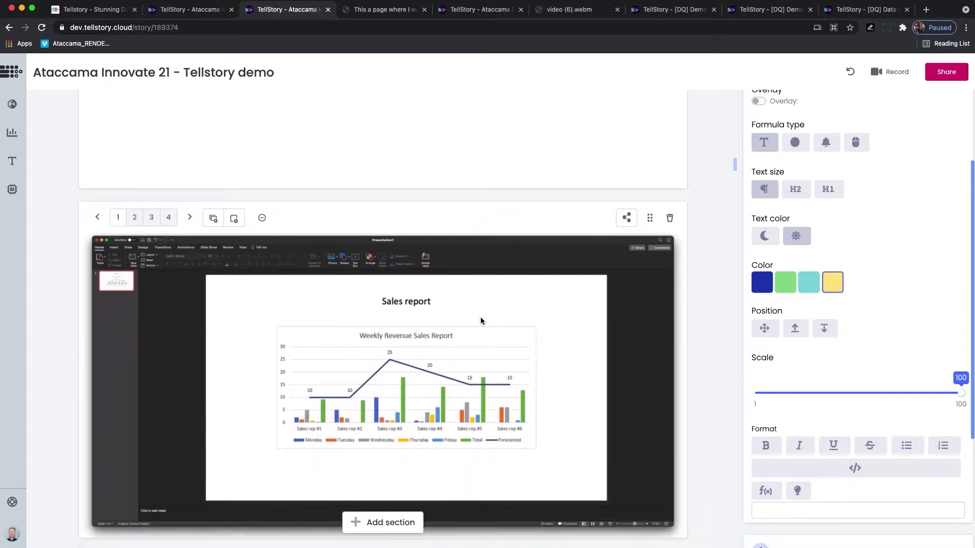
scroll(481, 321, "down", 2)
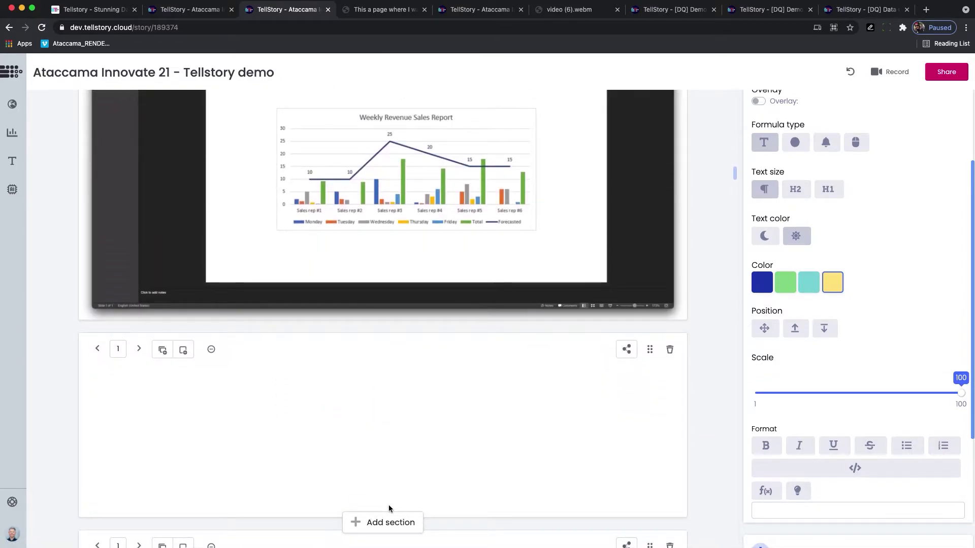
Upload the file github.csv from Downloads as a new dataset in the Tellstory data store.
left_click(11, 71)
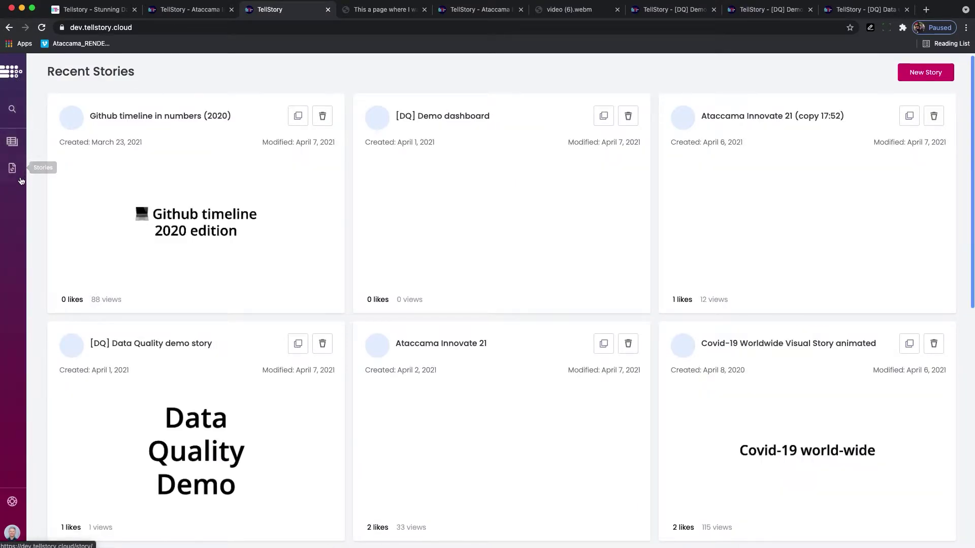
left_click(26, 146)
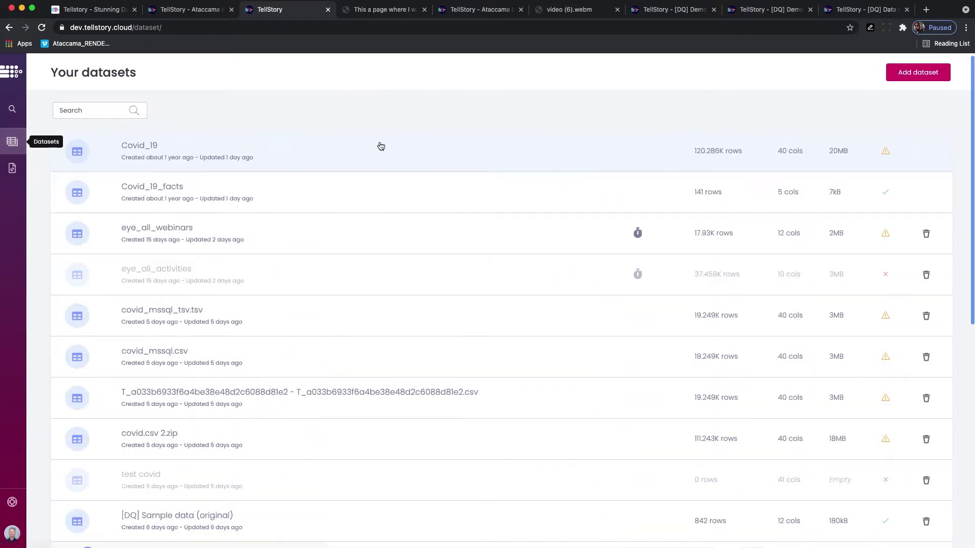
left_click(897, 81)
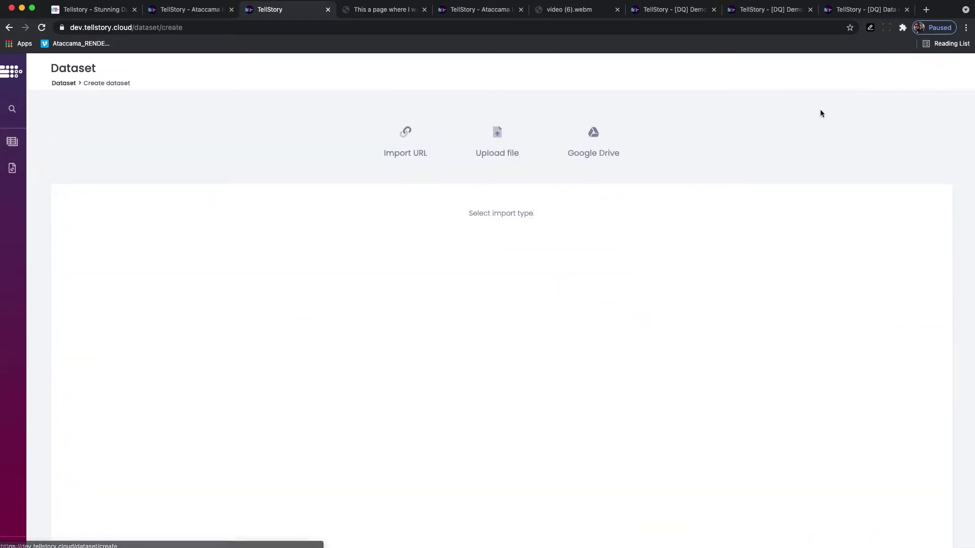
left_click(498, 163)
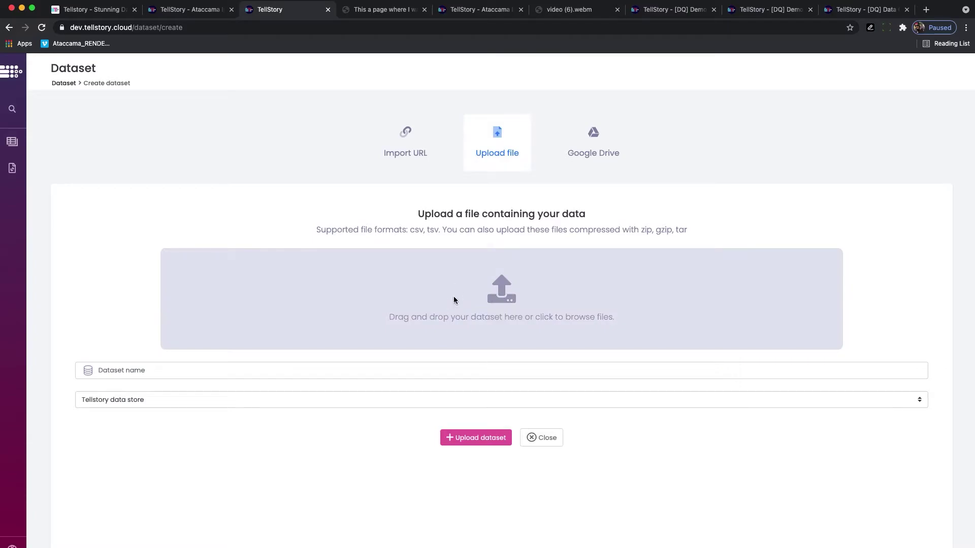
left_click(389, 277)
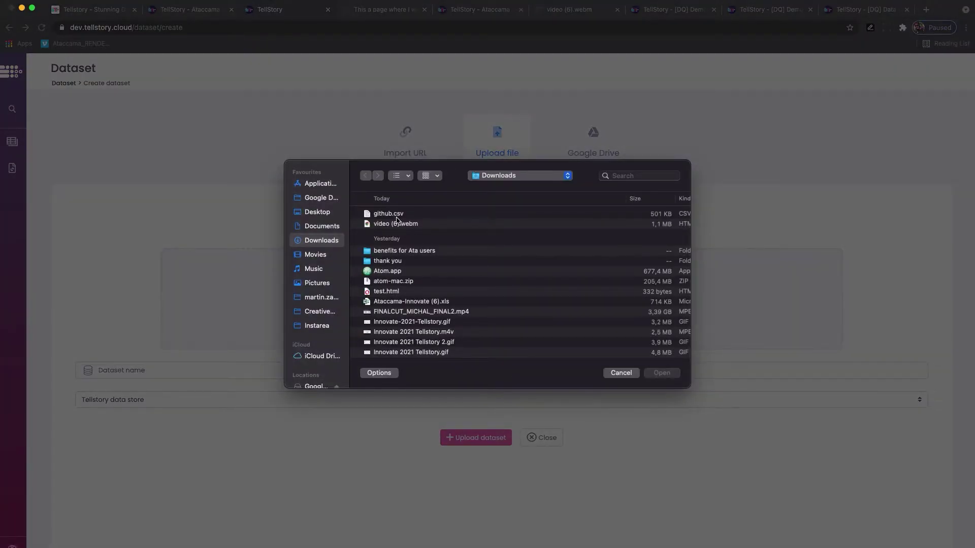
double_click(396, 216)
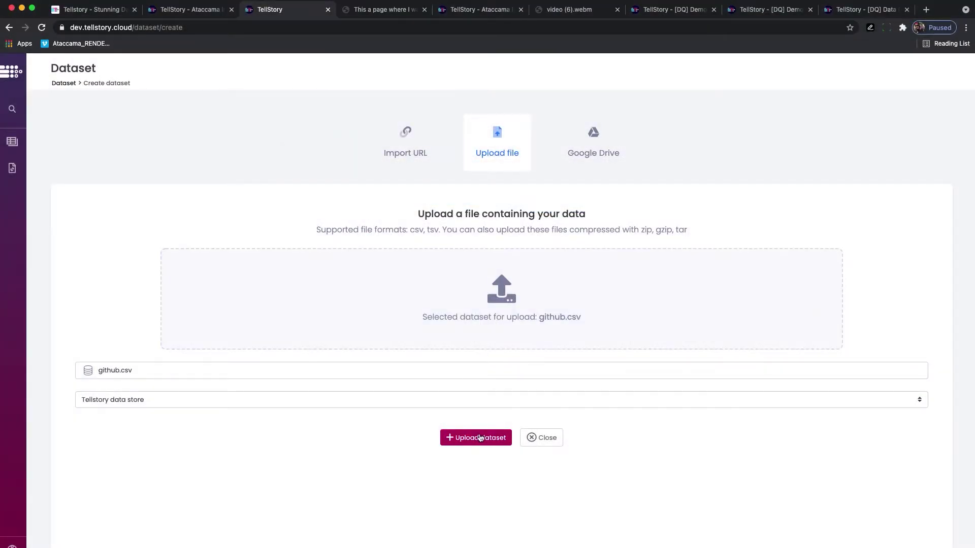
left_click(478, 438)
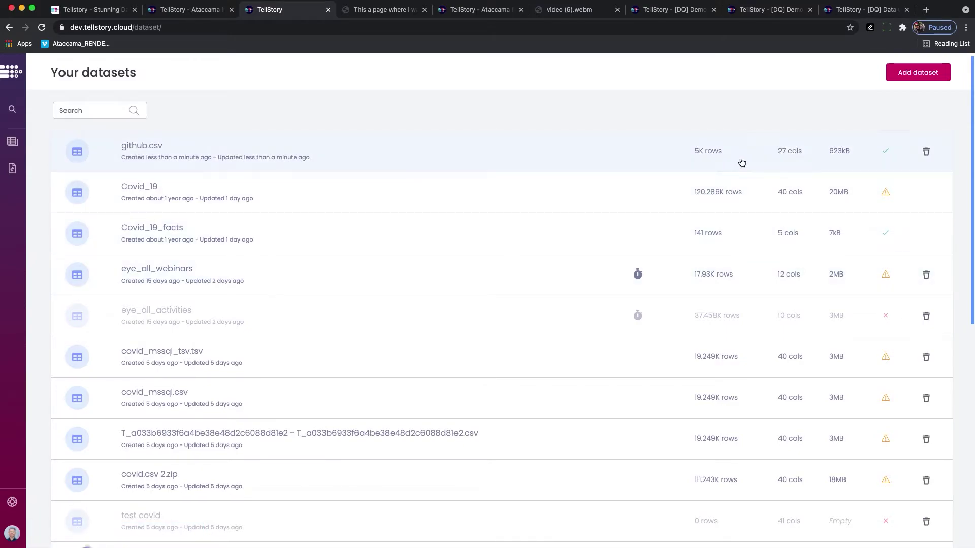
Open the github.csv dataset and create a new visual data story from it.
left_click(560, 163)
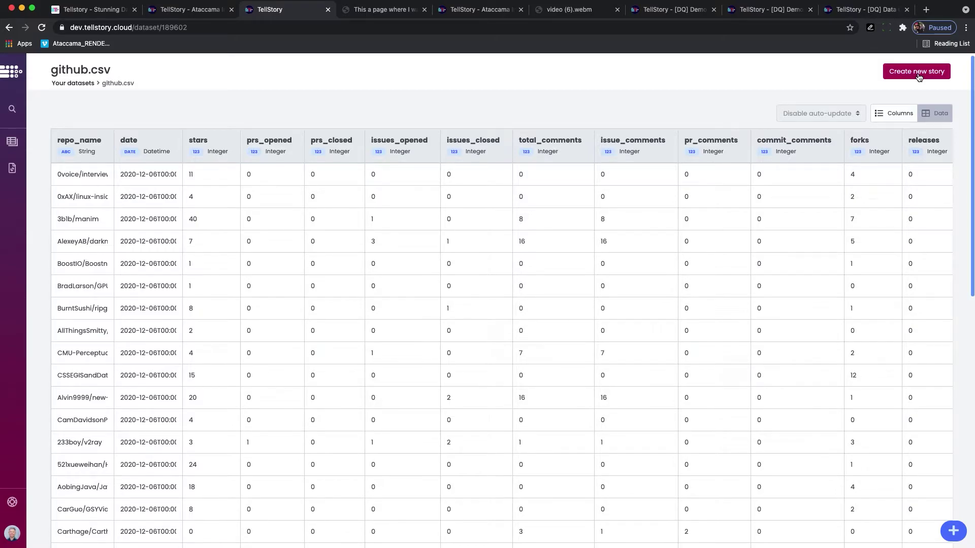
left_click(917, 75)
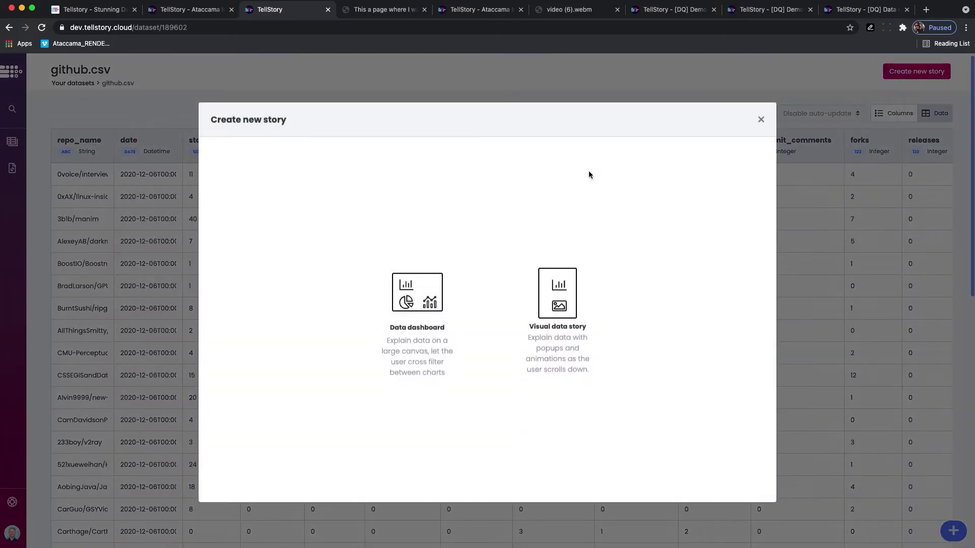
left_click(555, 305)
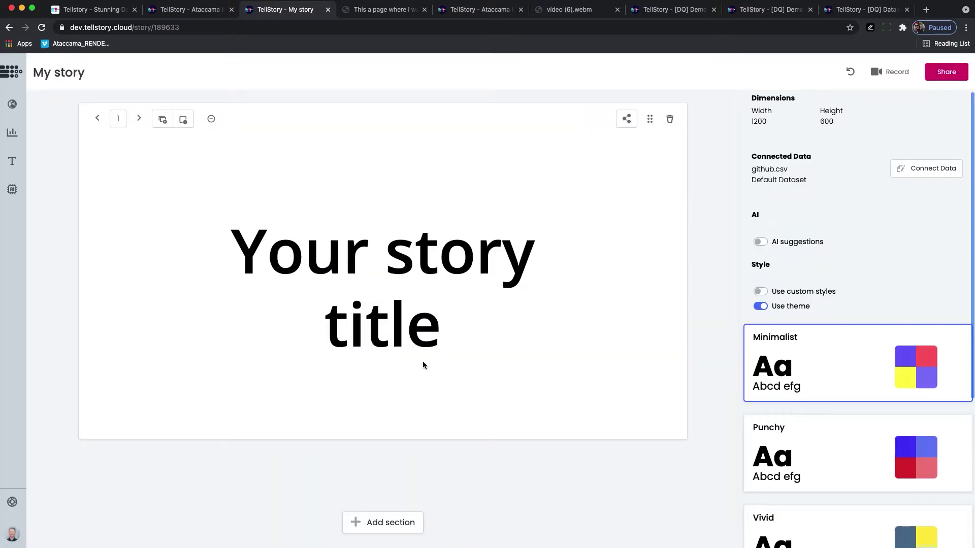
Add a category chart section below the story's title section.
left_click(383, 527)
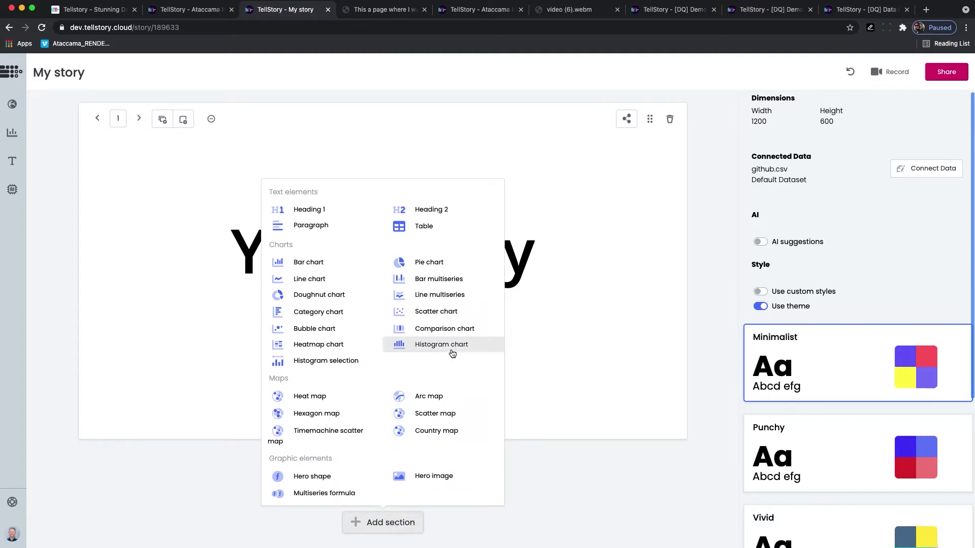
left_click(304, 312)
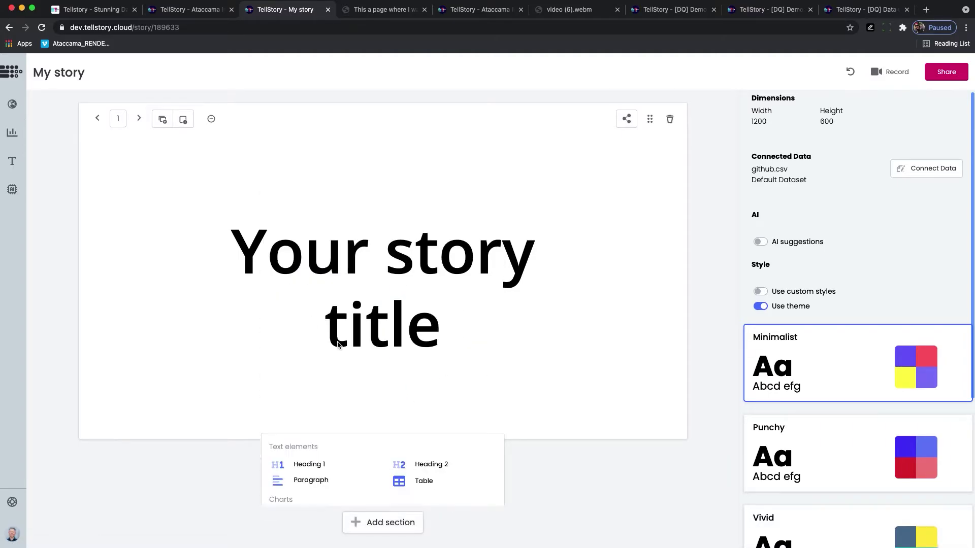
left_click(387, 371)
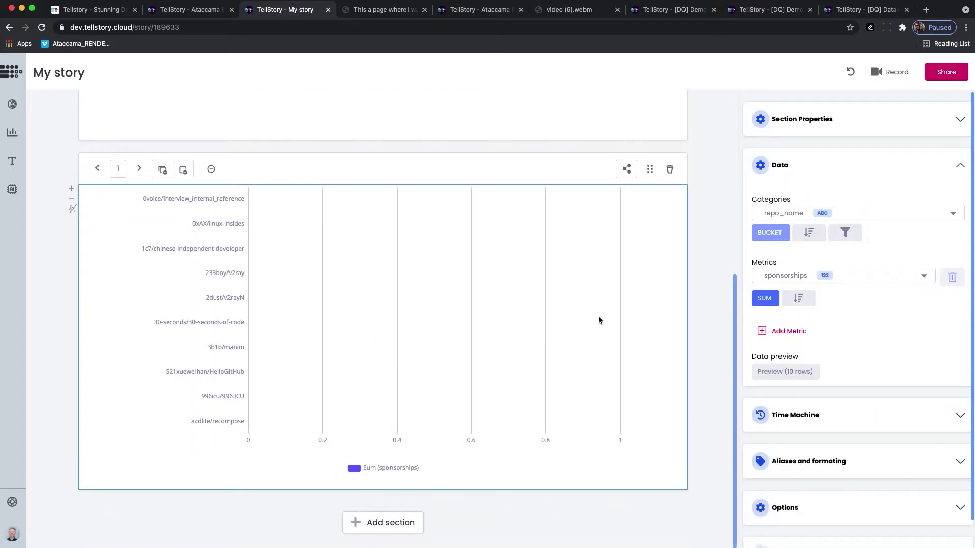
Set the category chart's metric to commits, keeping repo_name as the category and sum as the aggregation.
left_click(782, 214)
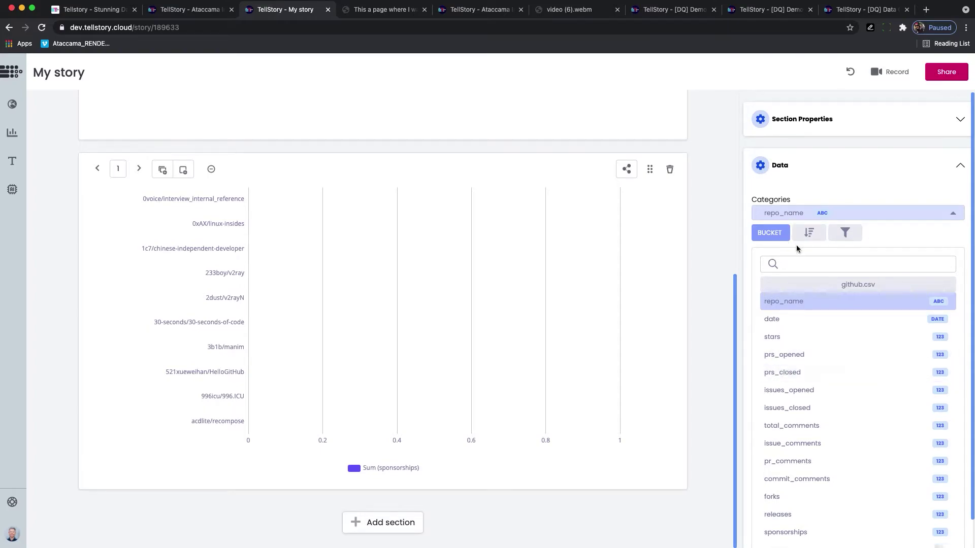
left_click(796, 217)
left_click(782, 275)
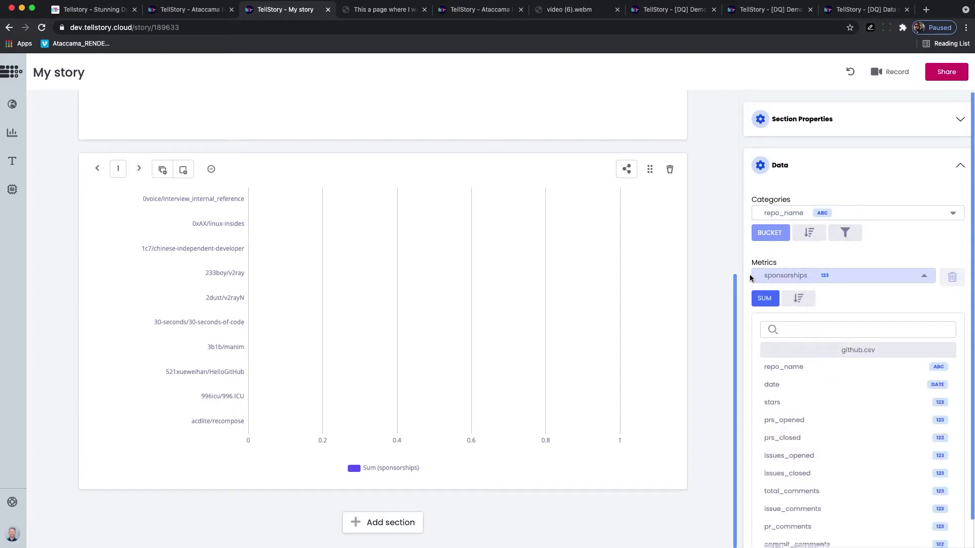
scroll(775, 386, "down", 2)
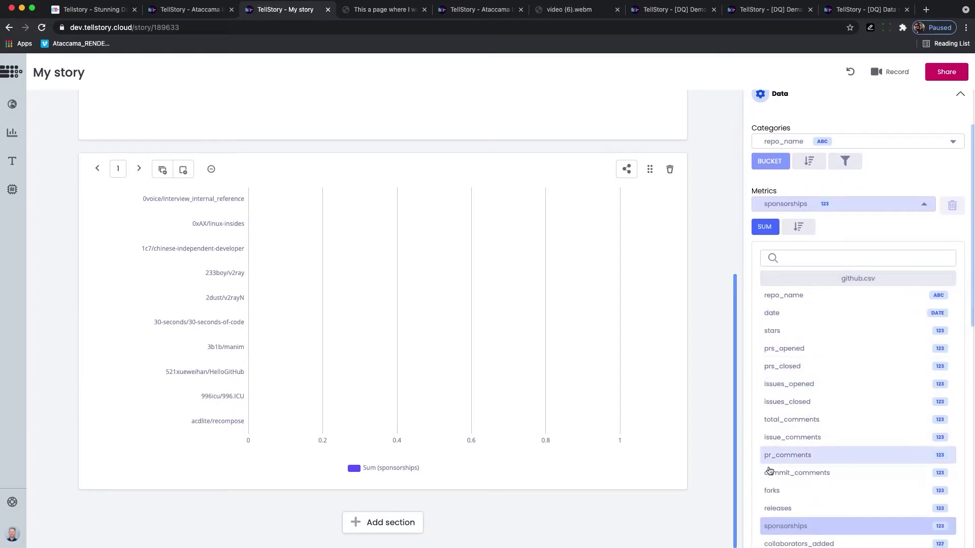
scroll(779, 491, "down", 2)
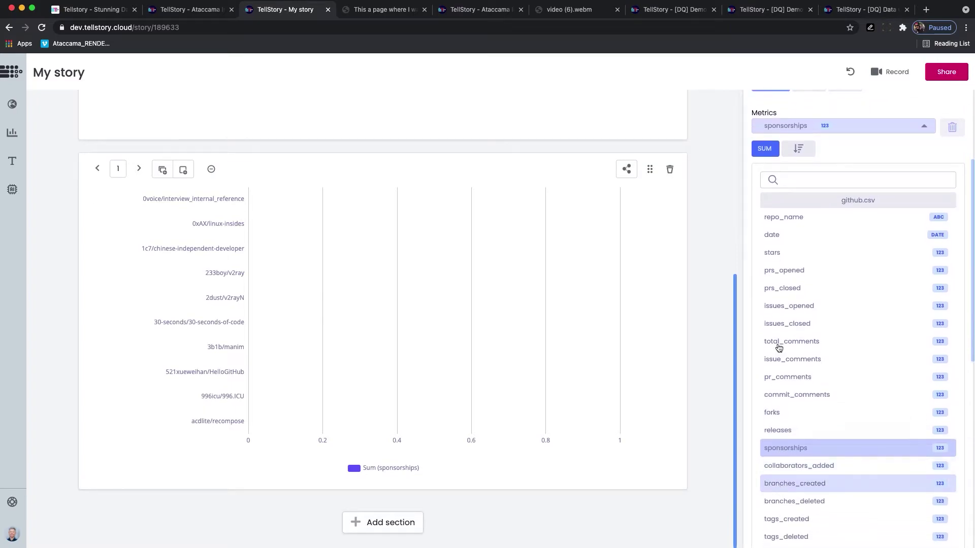
left_click(794, 180)
type("comm")
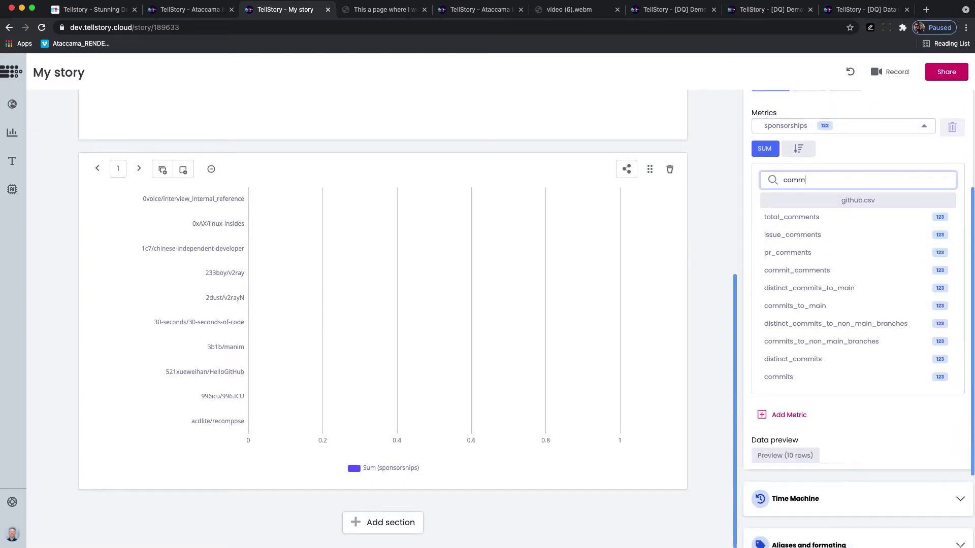
left_click(779, 378)
left_click(765, 149)
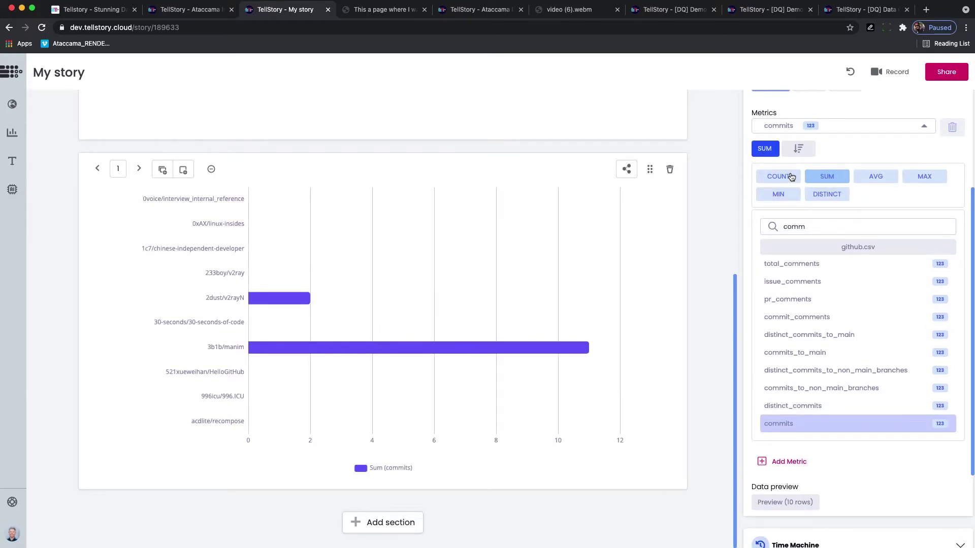
left_click(764, 151)
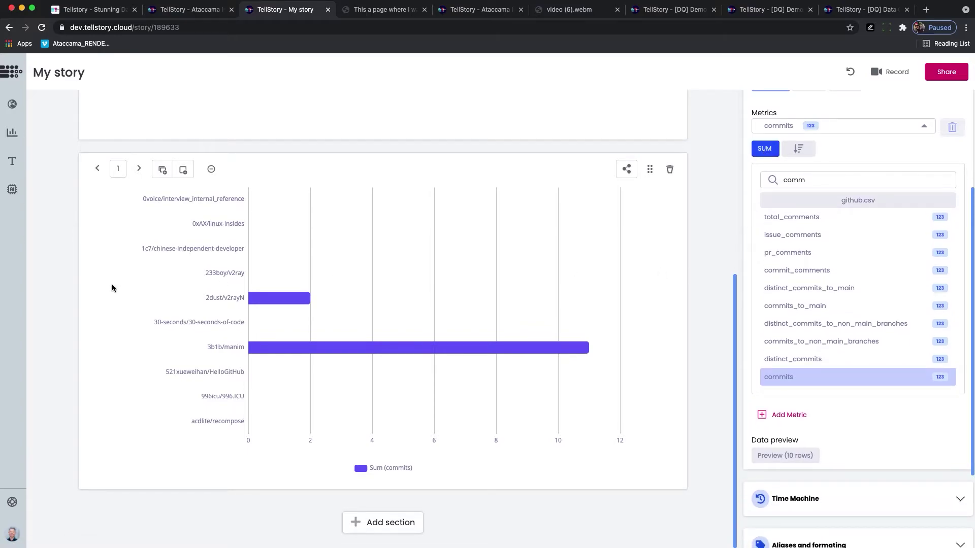
Order the category chart's values by Sum (commits) in descending order.
scroll(826, 404, "down", 3)
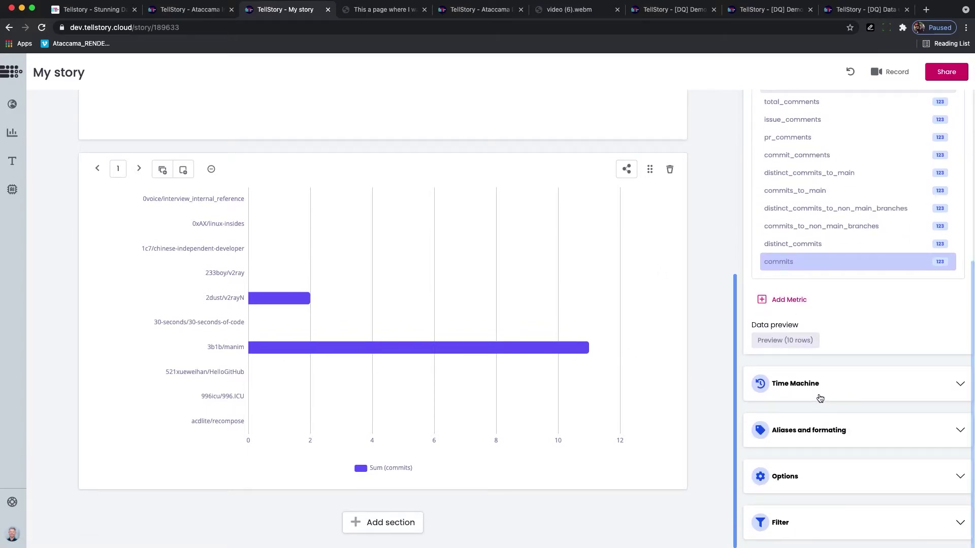
left_click(796, 519)
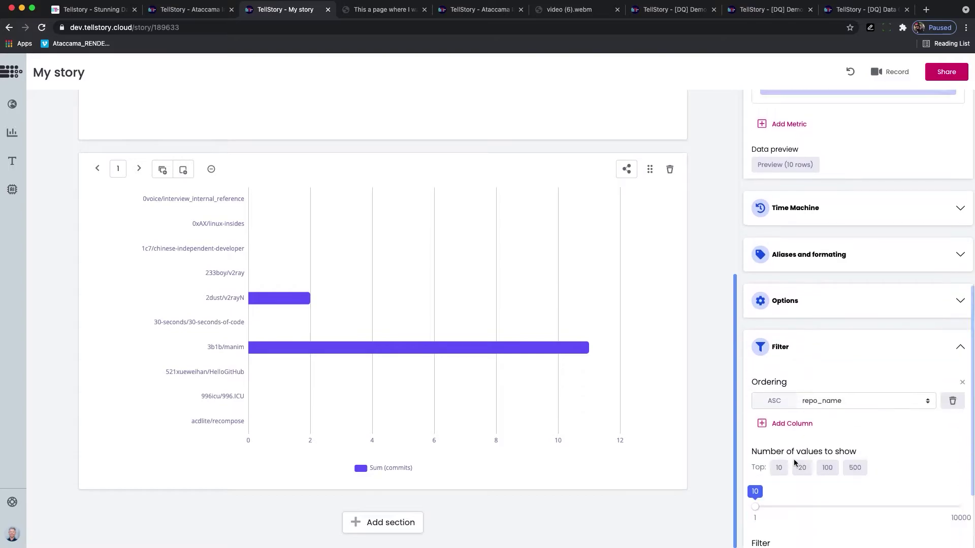
left_click(820, 313)
left_click(817, 327)
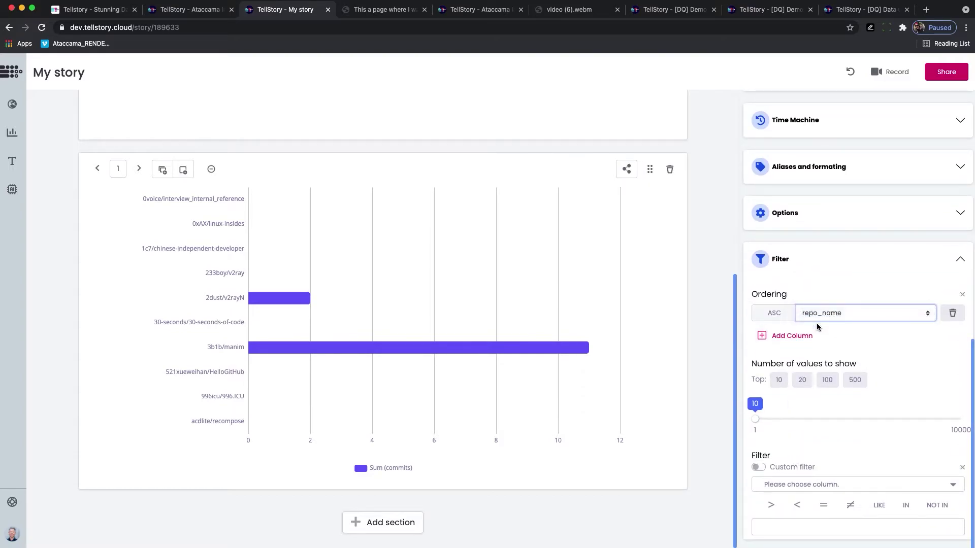
left_click(773, 312)
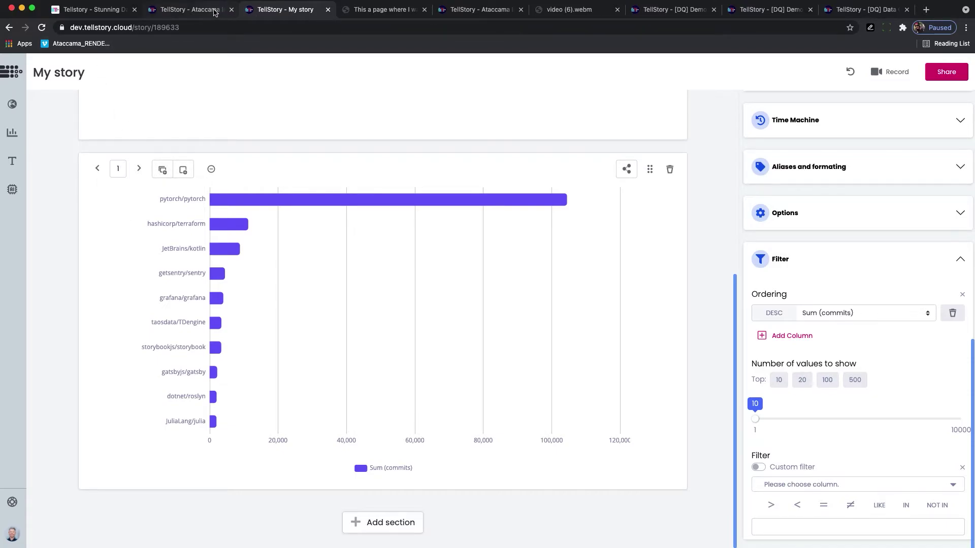
Open the recent story Ataccama Innovate 21 (copy 17:52) in the editor and view its "More cool stuff" section.
left_click(20, 75)
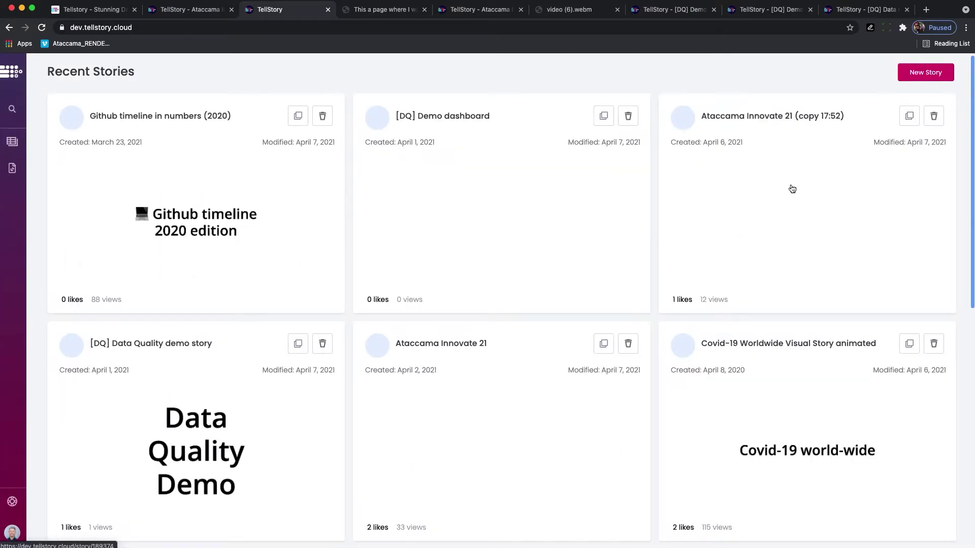
left_click(765, 170)
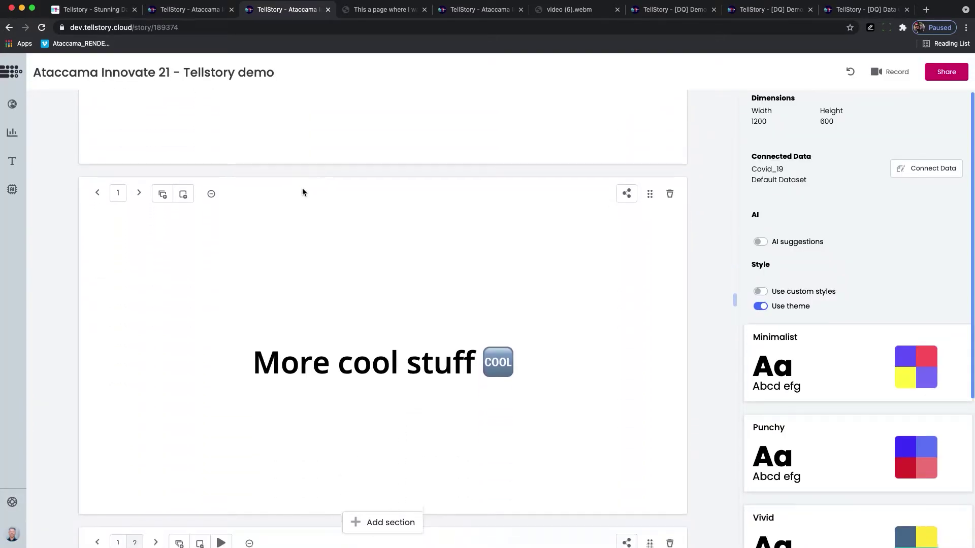
scroll(303, 192, "down", 3)
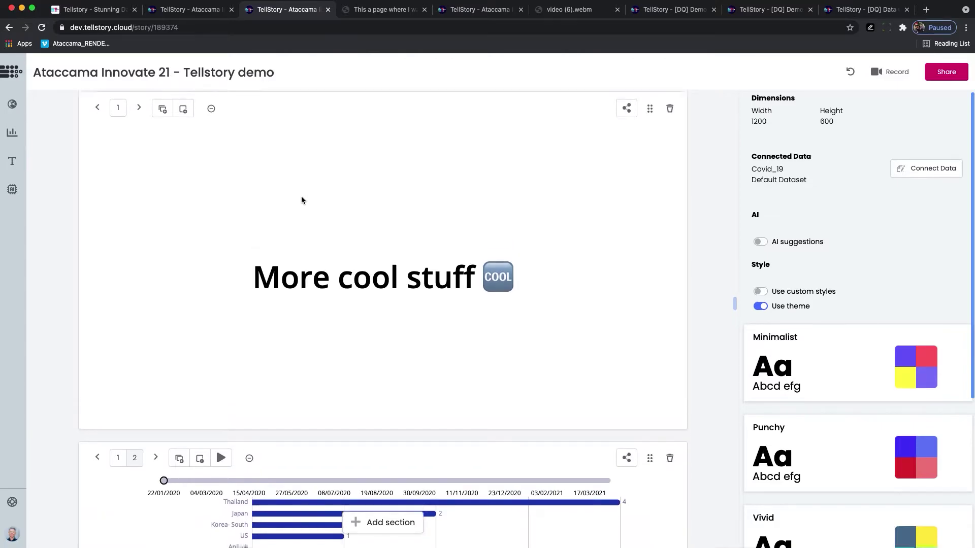
Switch to the published version of the story and view the Time Machine bar chart under "More cool stuff".
left_click(198, 12)
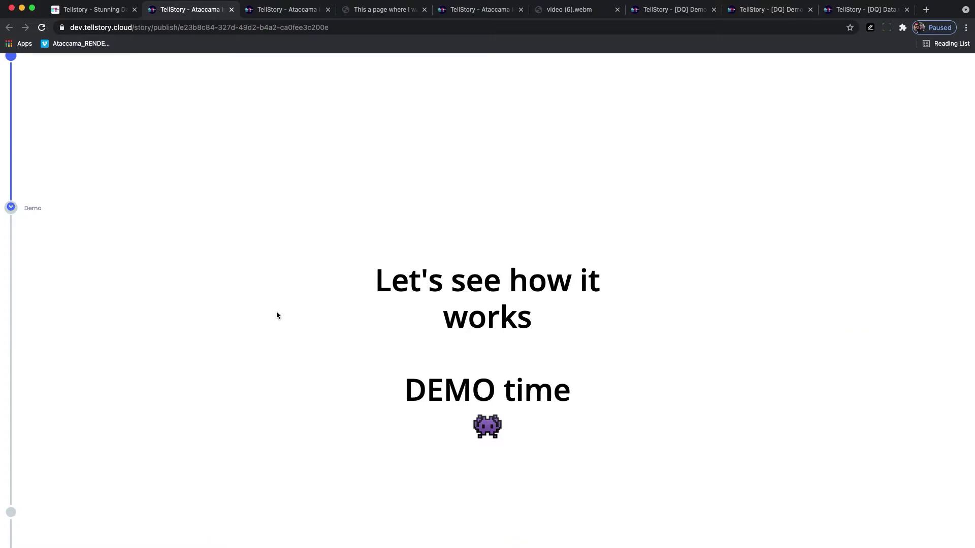
scroll(277, 315, "down", 10)
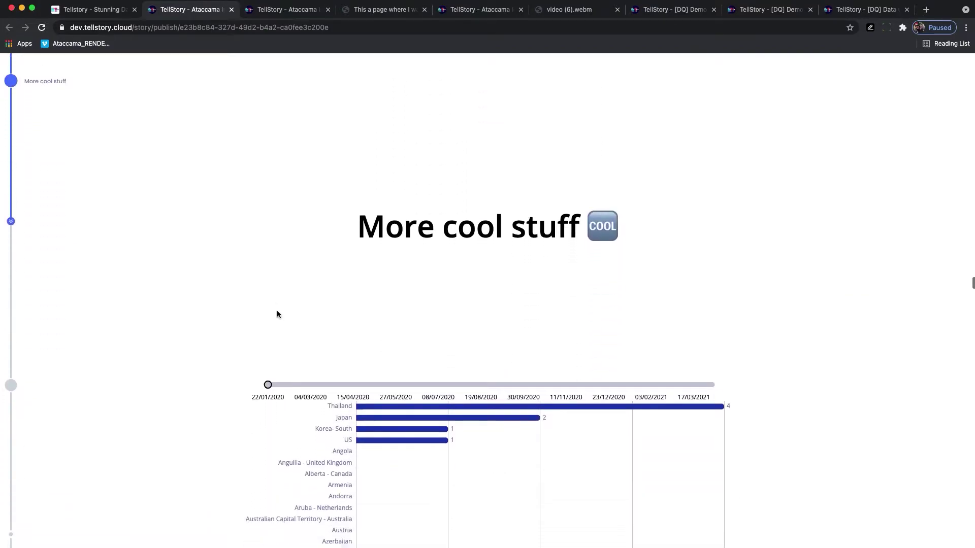
scroll(277, 315, "down", 5)
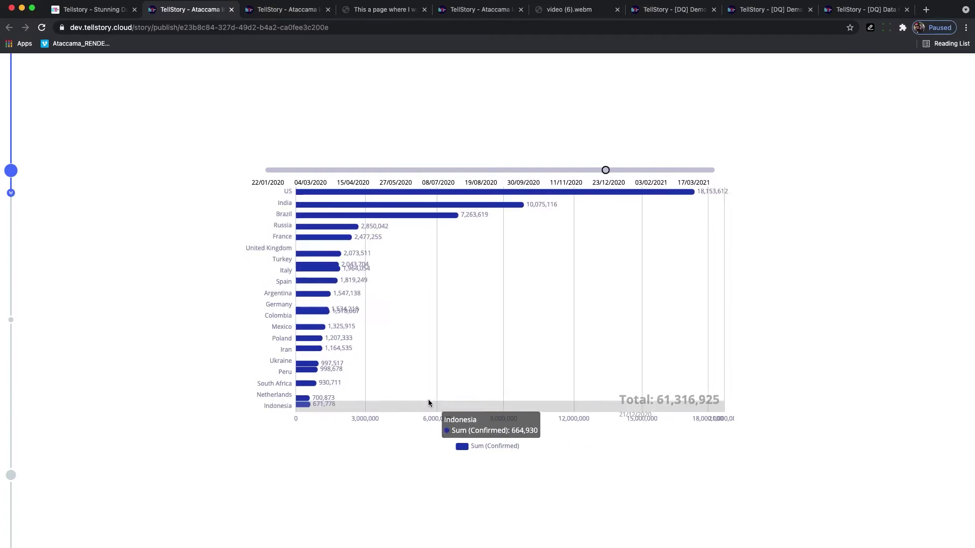
scroll(428, 403, "down", 5)
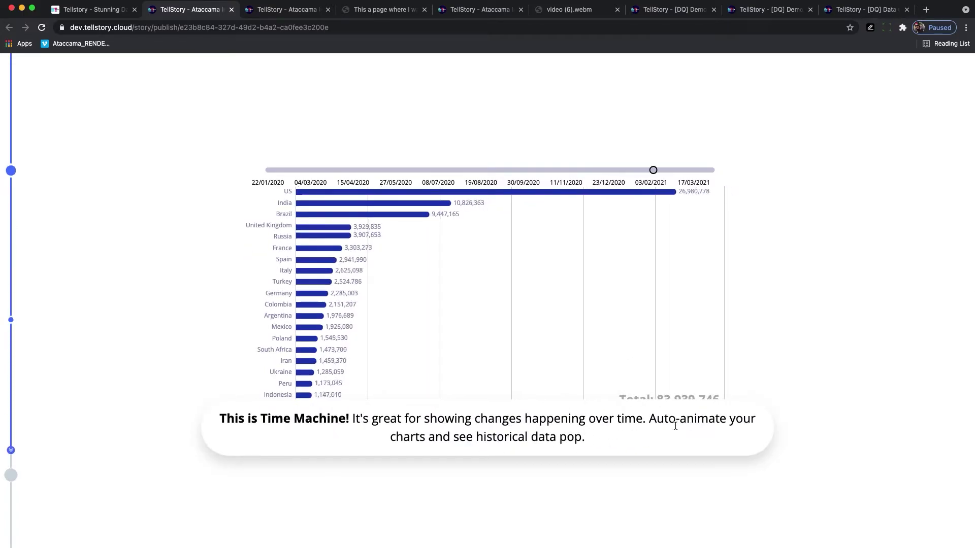
Play the time animation on the published story's world map and continue to the section after it.
scroll(529, 443, "down", 6)
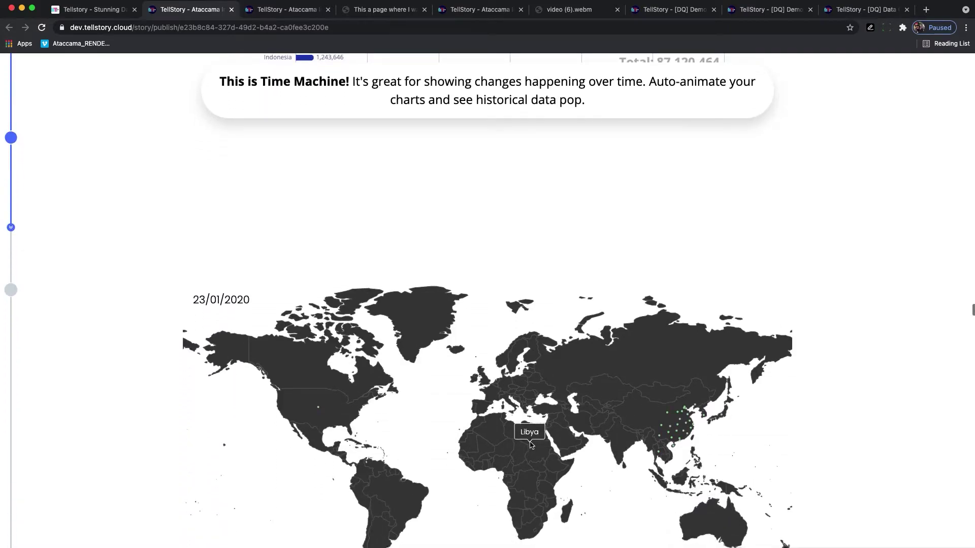
scroll(846, 429, "down", 2)
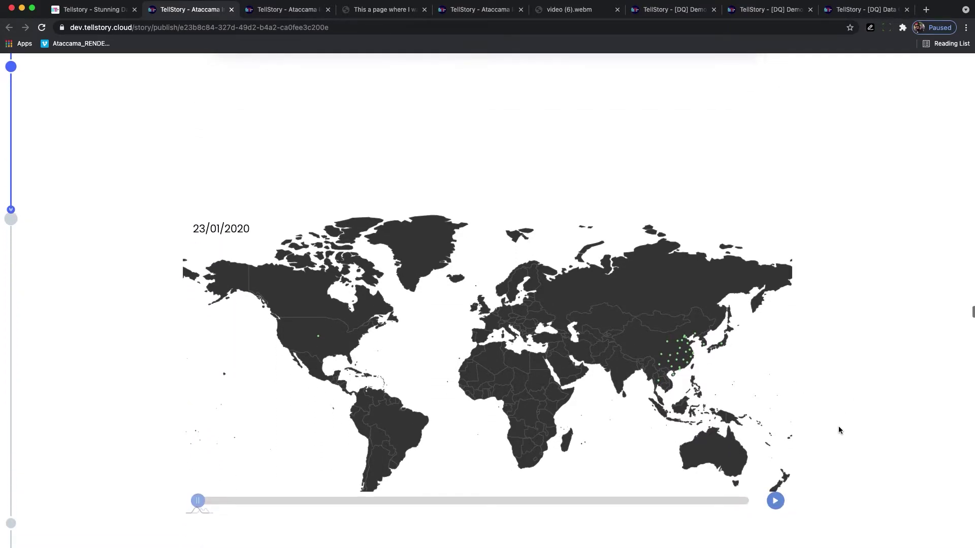
scroll(838, 429, "down", 1)
left_click(775, 447)
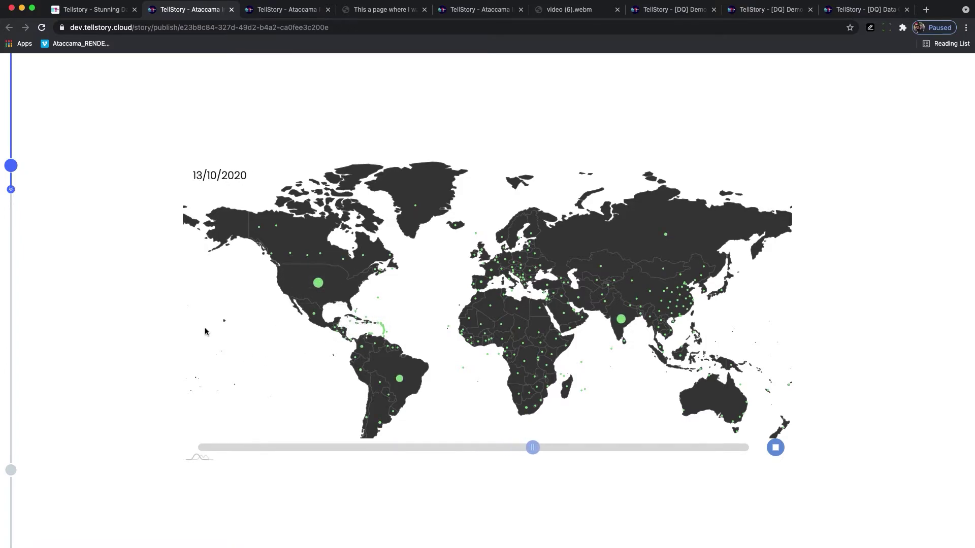
scroll(85, 343, "down", 5)
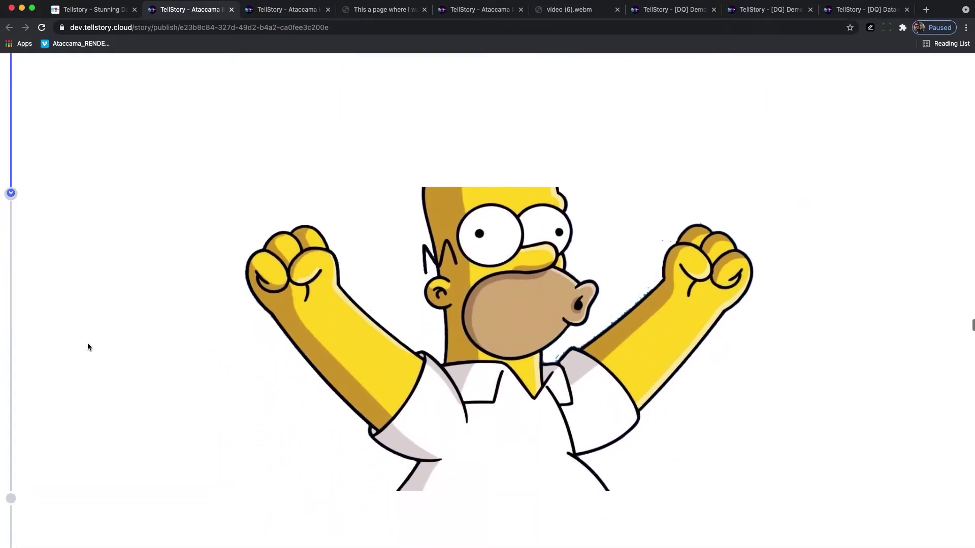
Continue through the published story to the donut charts by continent and by country, examining the Asia and Europe segments' values.
scroll(90, 346, "down", 2)
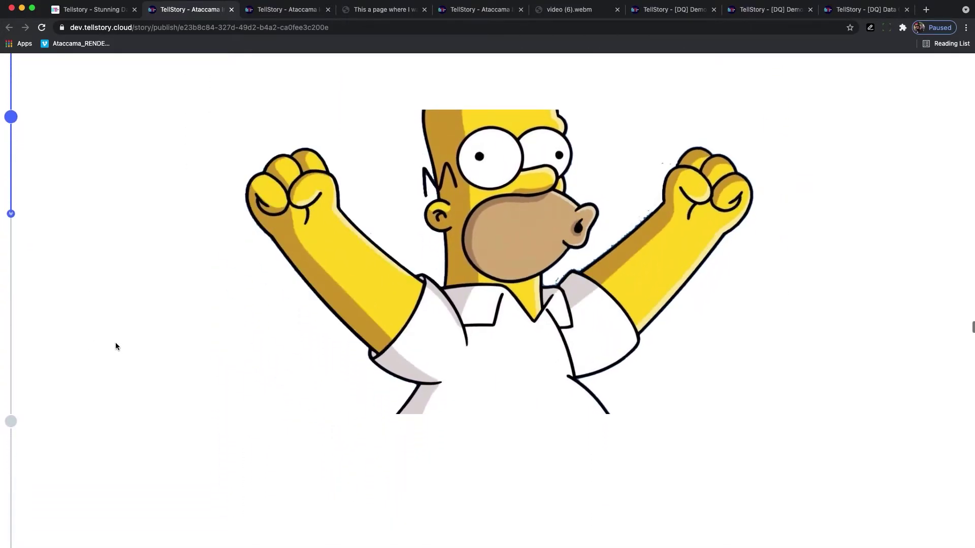
scroll(115, 343, "down", 8)
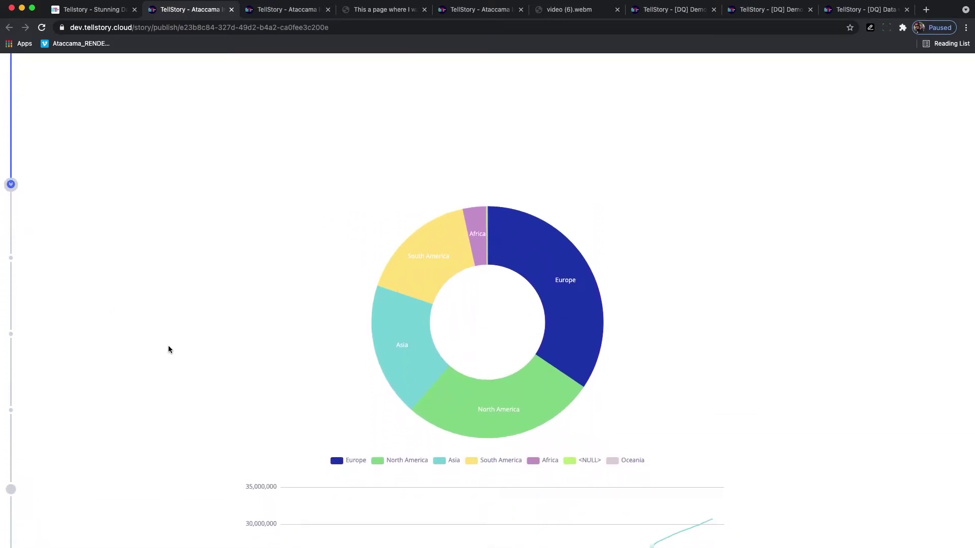
scroll(174, 348, "down", 1)
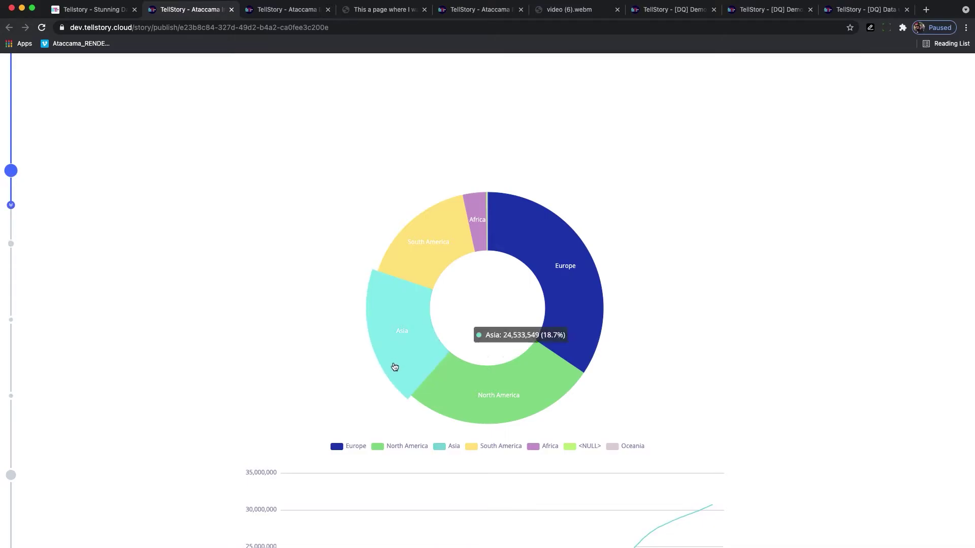
mouse_move(421, 264)
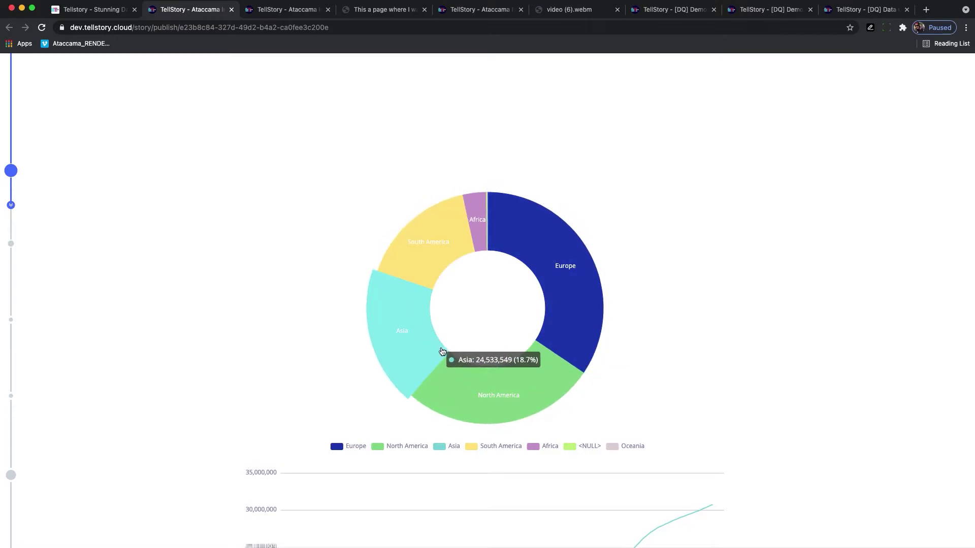
mouse_move(536, 248)
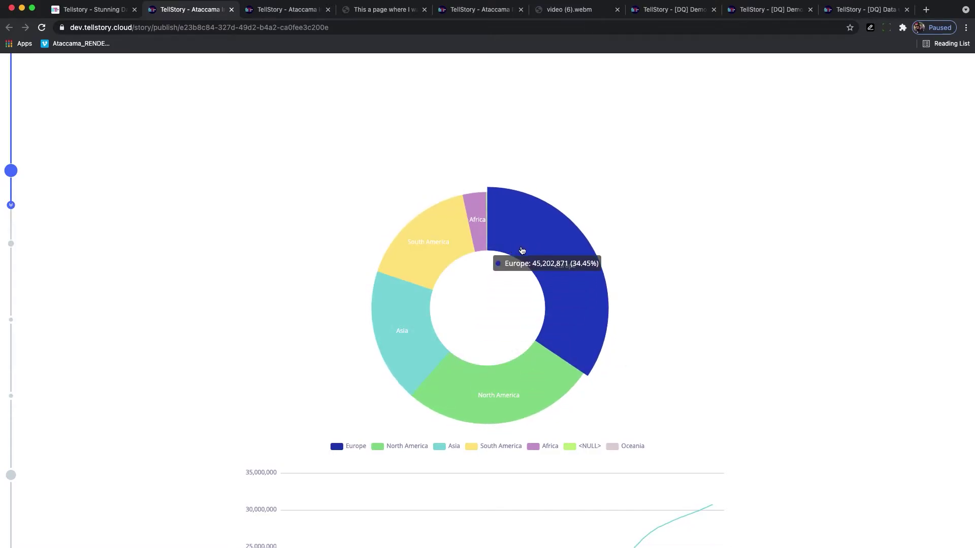
mouse_move(520, 383)
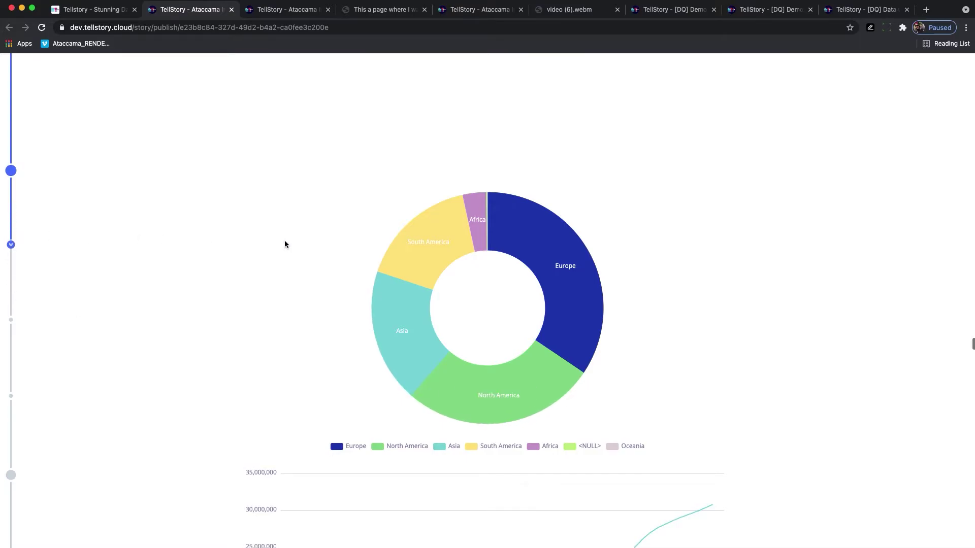
scroll(284, 241, "down", 2)
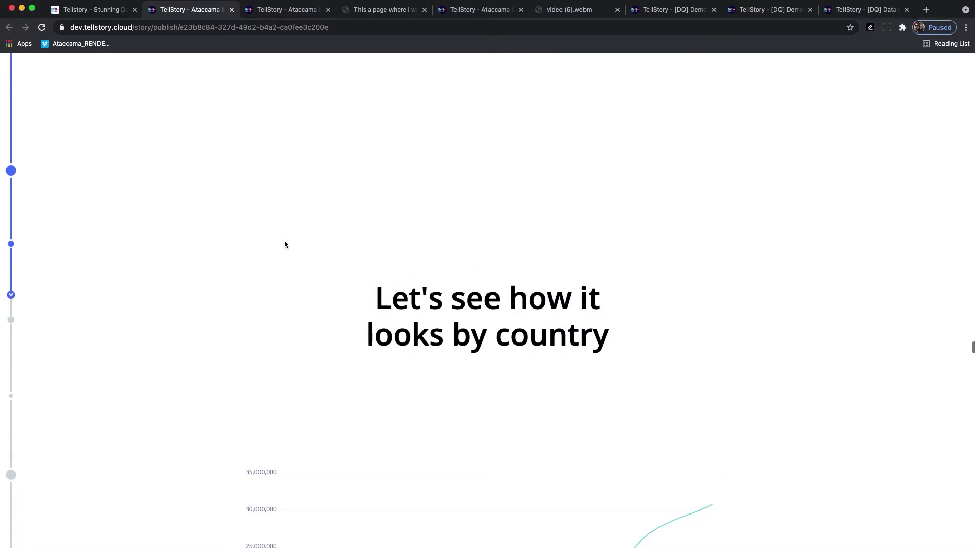
scroll(285, 245, "down", 2)
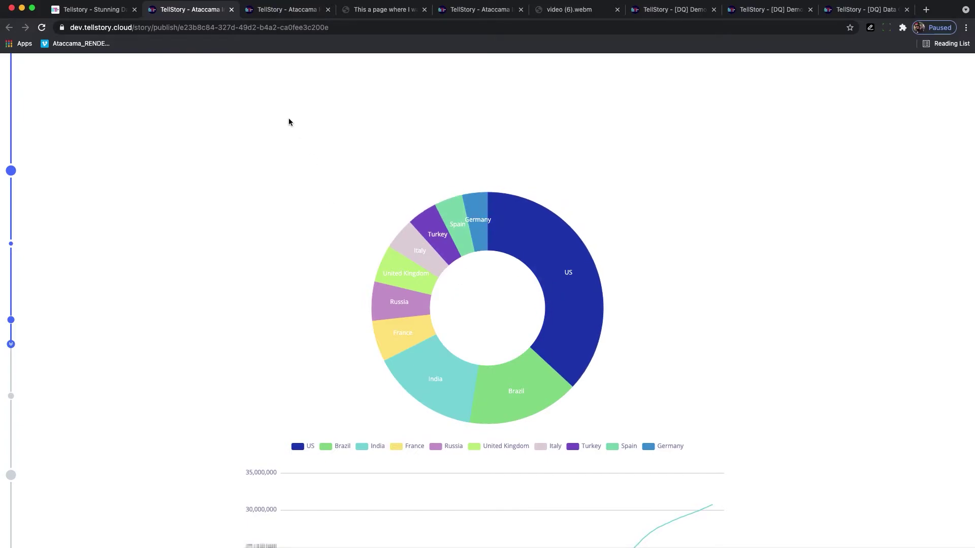
Switch to the story in the editor and add a duplicate slide of the country donut chart in its section.
left_click(280, 13)
scroll(291, 368, "down", 3)
scroll(291, 367, "down", 15)
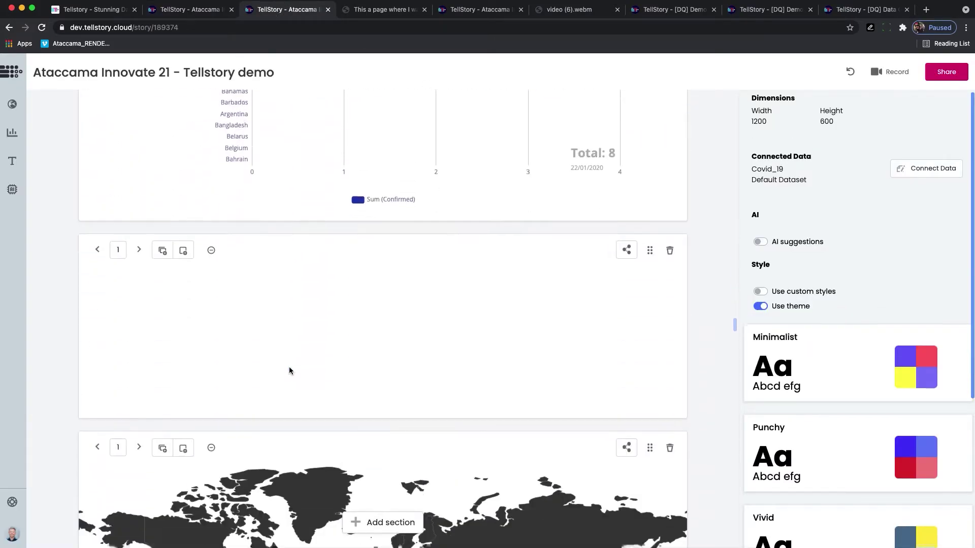
scroll(290, 370, "down", 3)
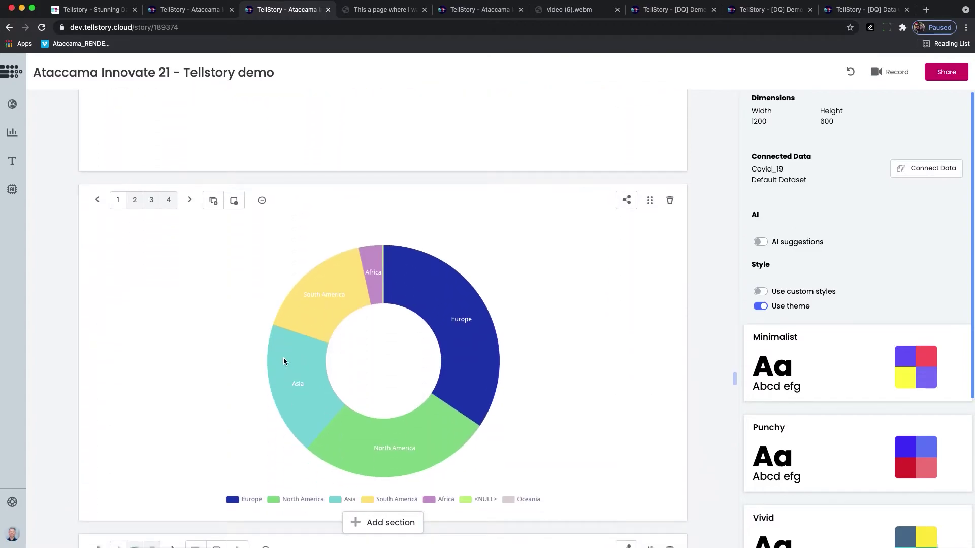
left_click(278, 352)
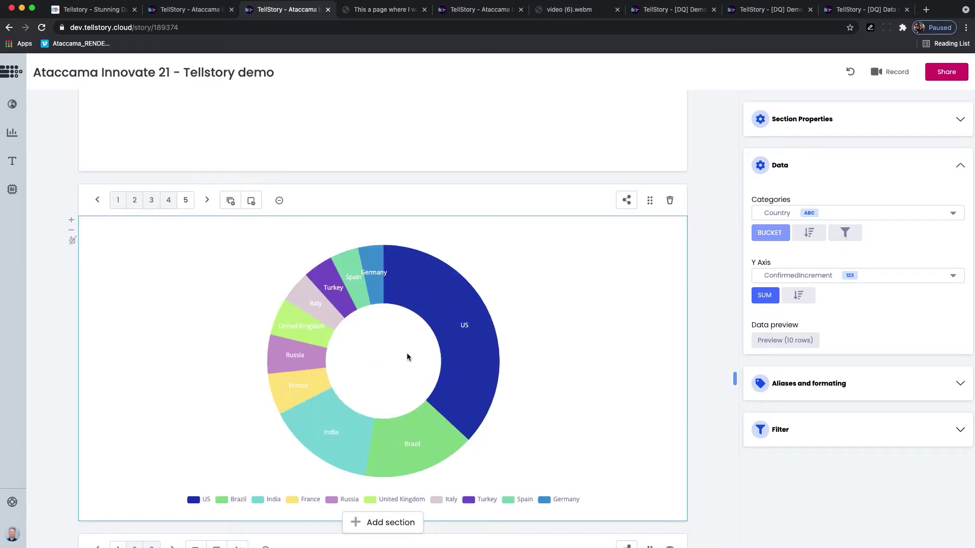
Set the duplicated donut chart's Categories field to Continent.
left_click(809, 214)
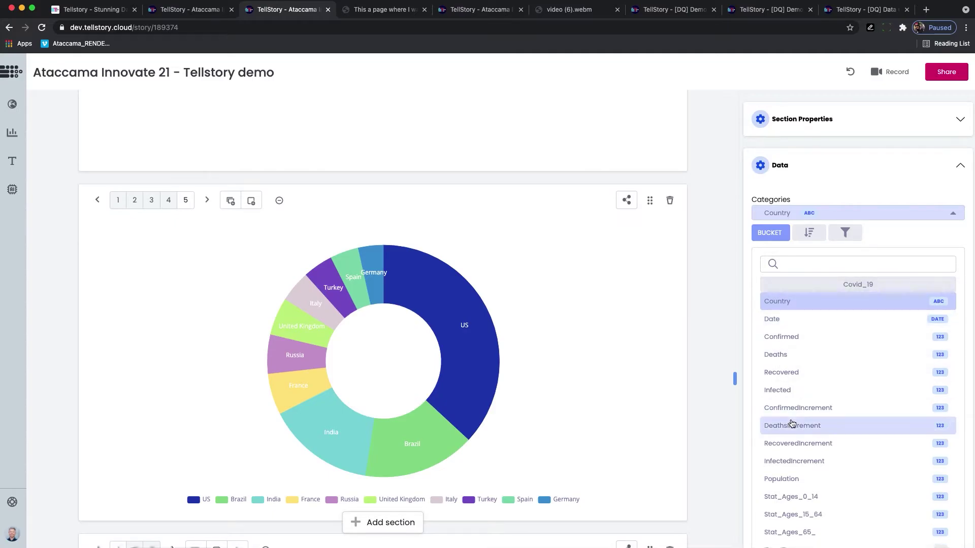
left_click(795, 260)
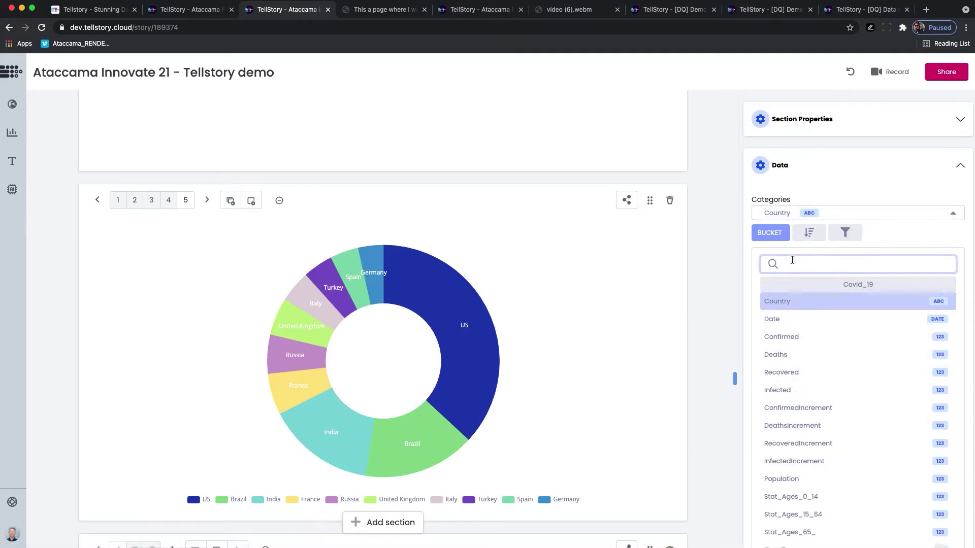
type("Con")
left_click(784, 337)
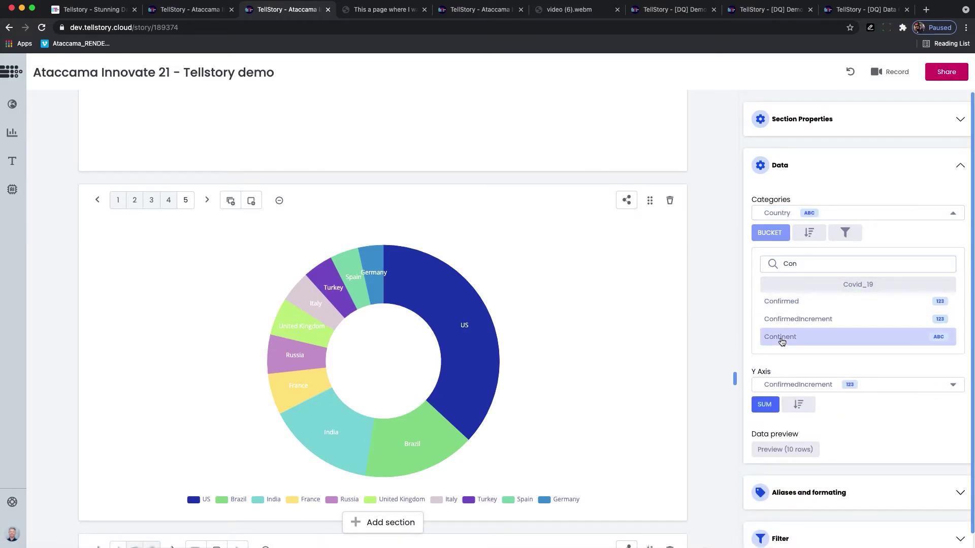
Set the donut chart's Categories field back to Country.
left_click(786, 218)
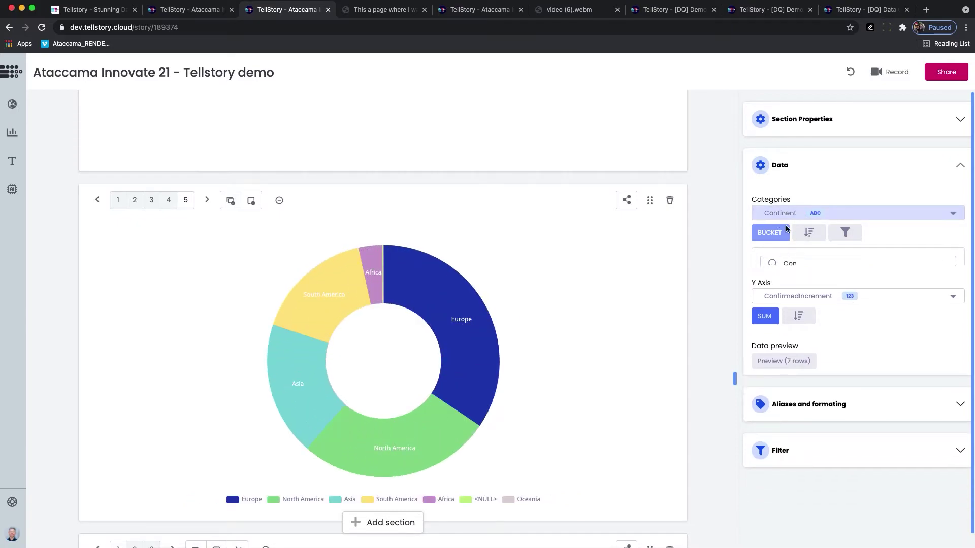
left_click(779, 218)
type("Co")
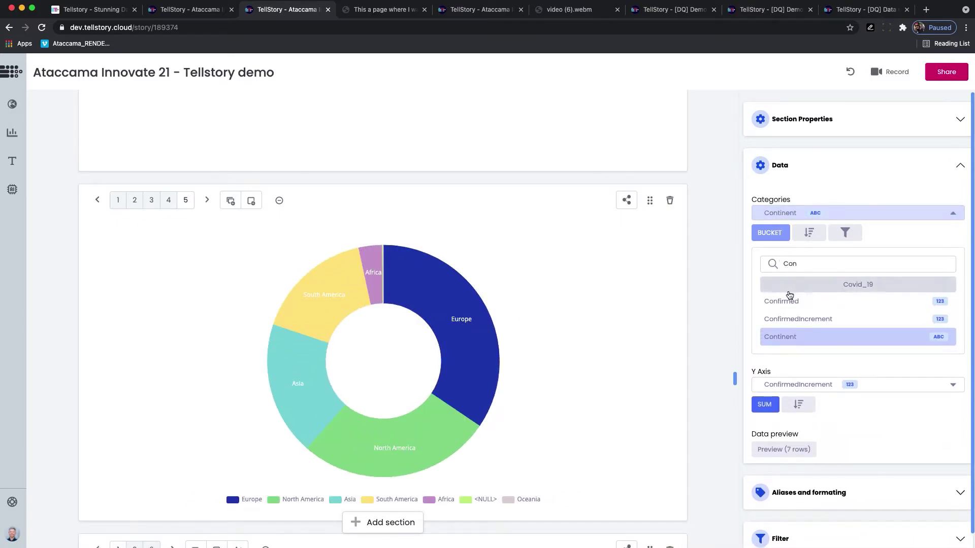
type("ut")
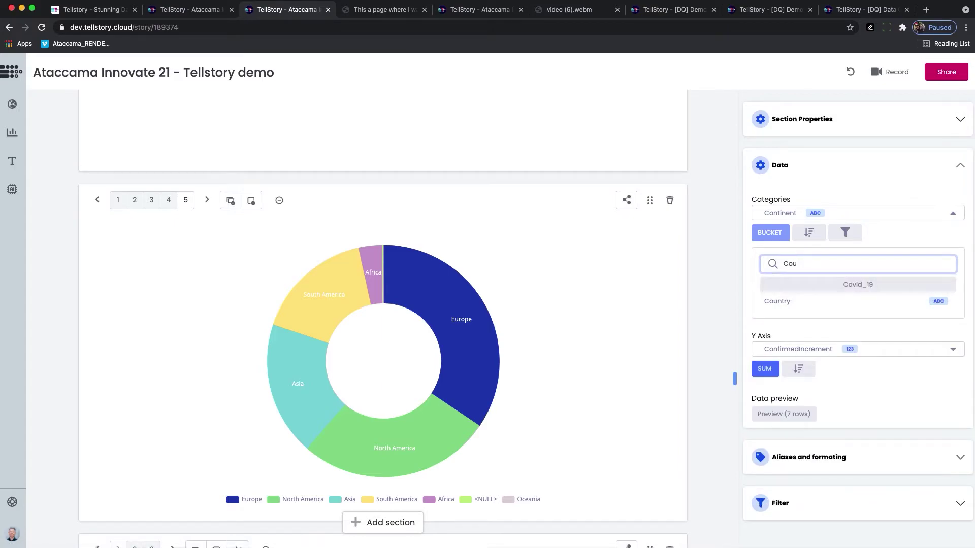
key("BackSpace")
key("BackSpace")
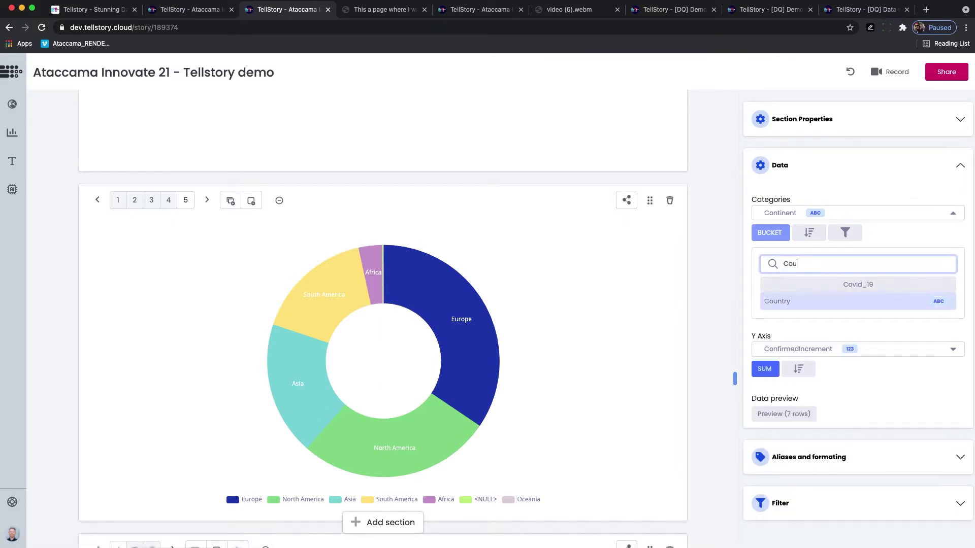
left_click(773, 302)
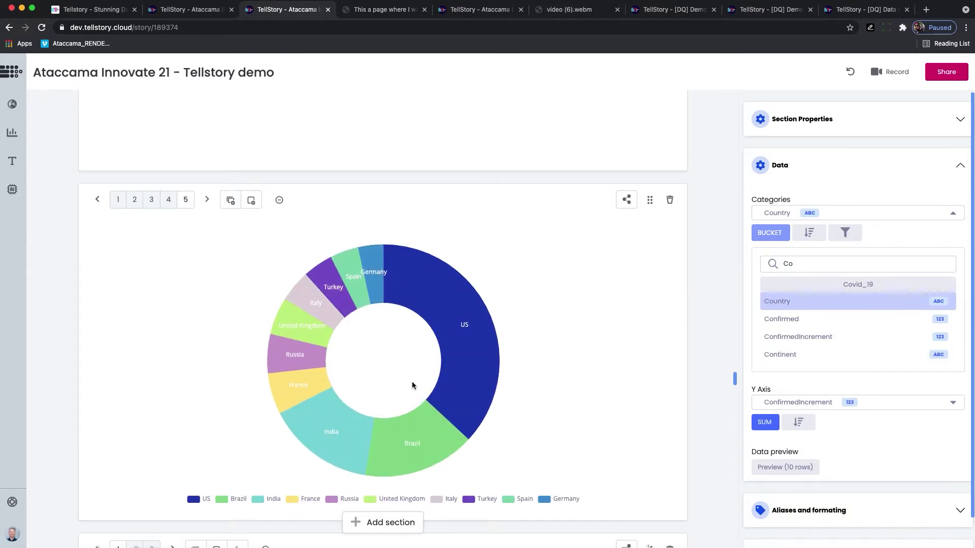
Select the line chart of Confirmed by DaysInInfection100 and Country and add a duplicate slide to its section.
scroll(411, 384, "down", 8)
scroll(412, 380, "down", 1)
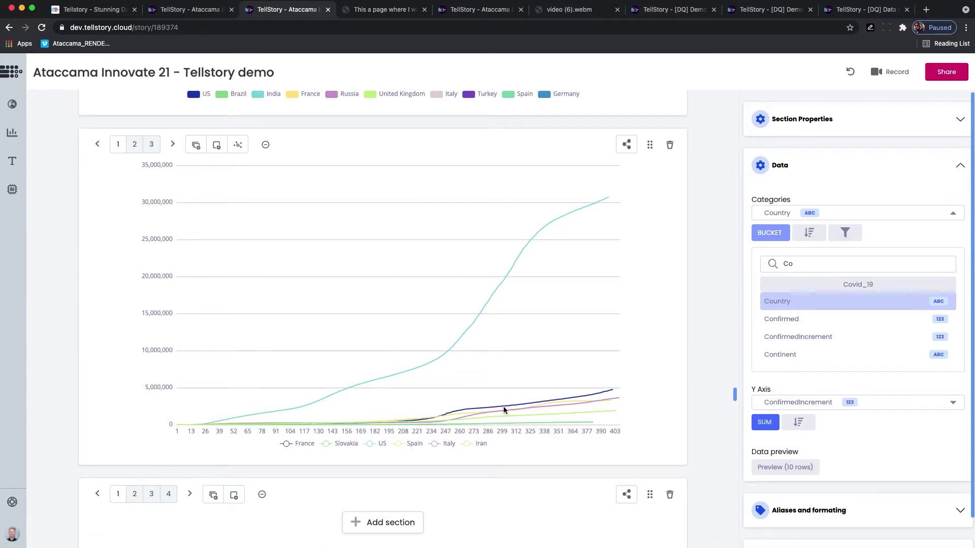
left_click(579, 409)
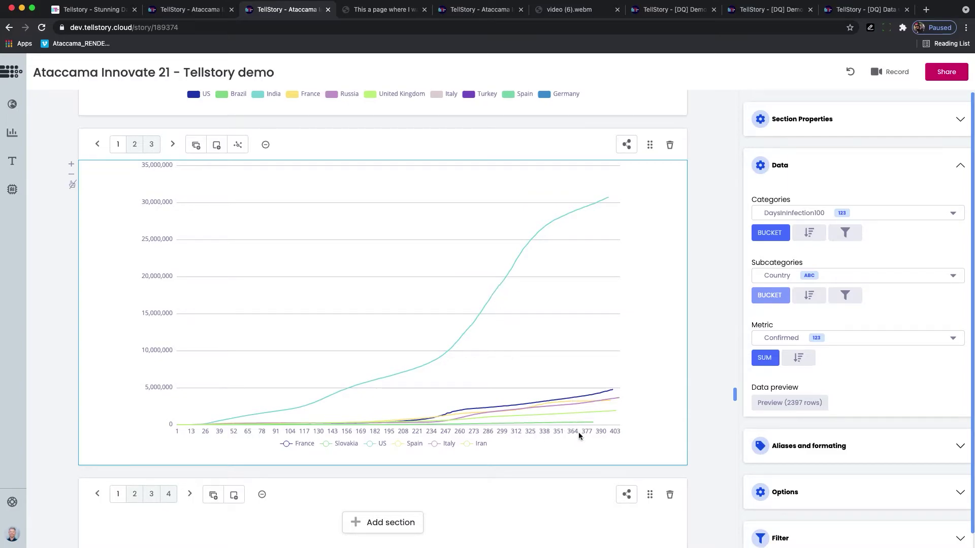
scroll(302, 235, "up", 5)
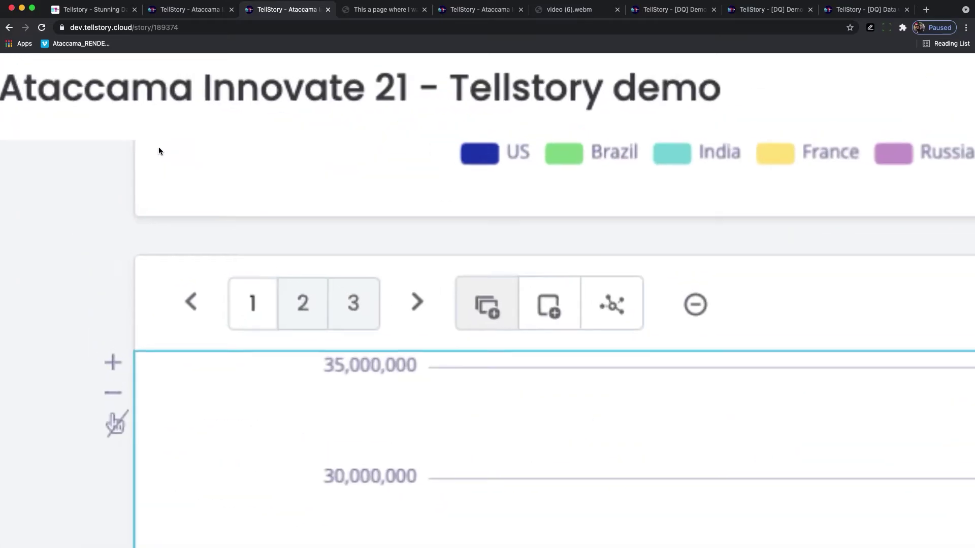
scroll(360, 304, "down", 5)
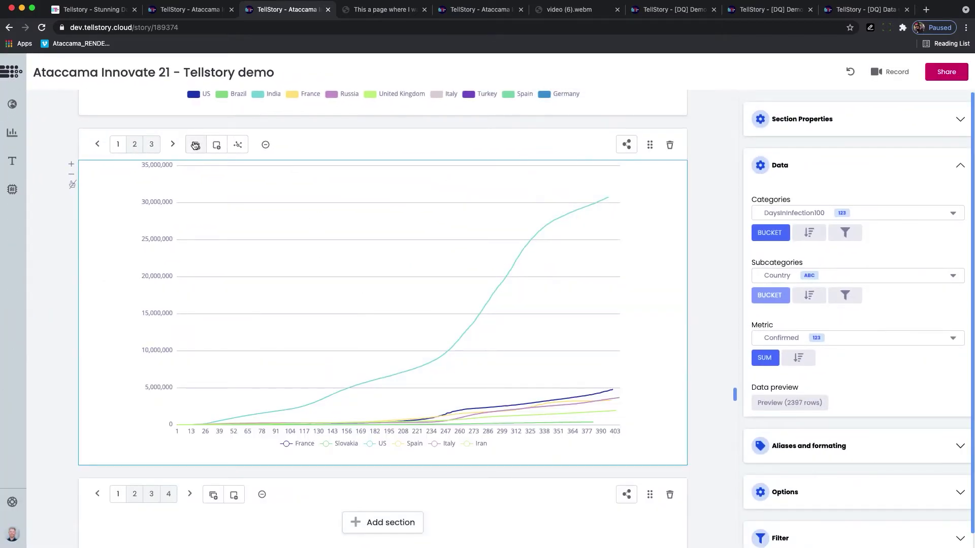
left_click(195, 146)
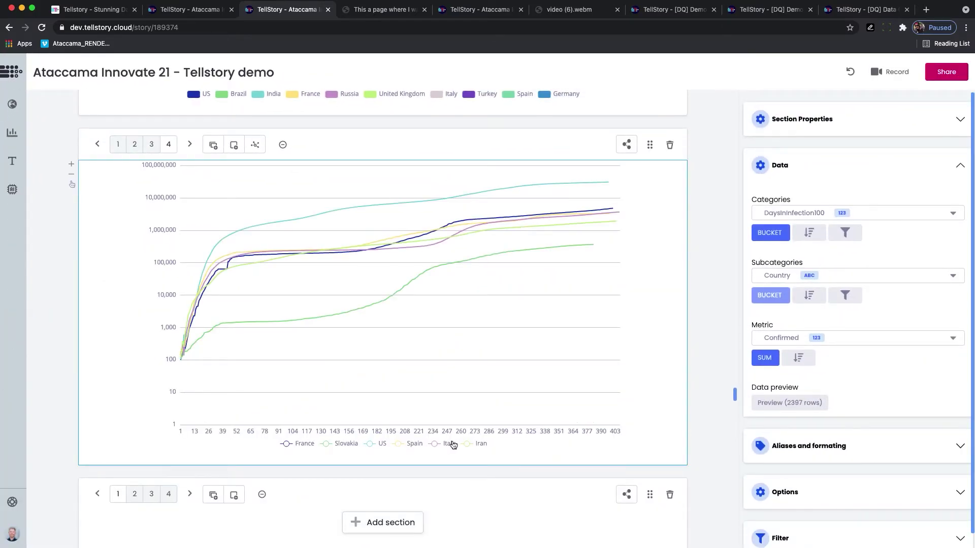
Switch the line chart on the duplicated slide from a logarithmic to a linear scale.
scroll(624, 367, "down", 2)
scroll(801, 443, "down", 1)
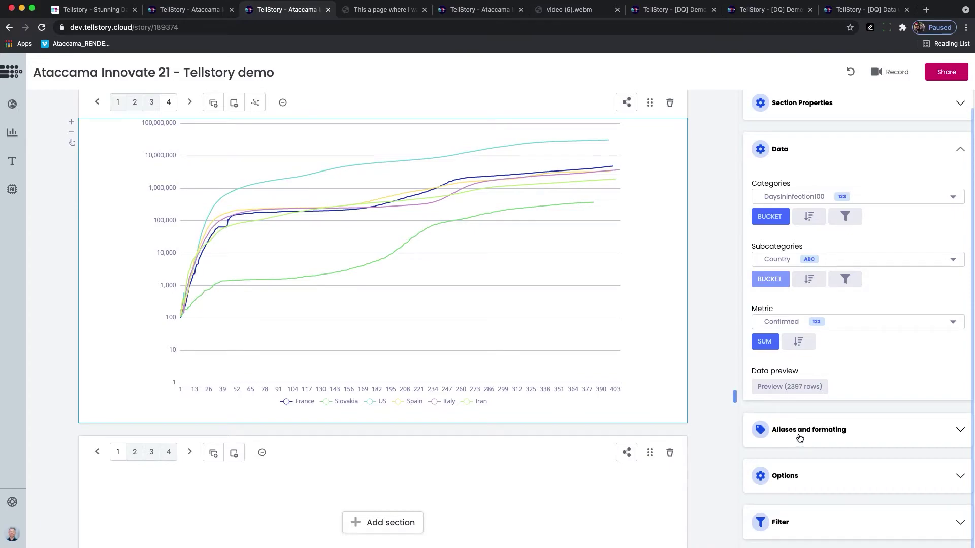
left_click(800, 439)
scroll(743, 496, "down", 2)
left_click(765, 432)
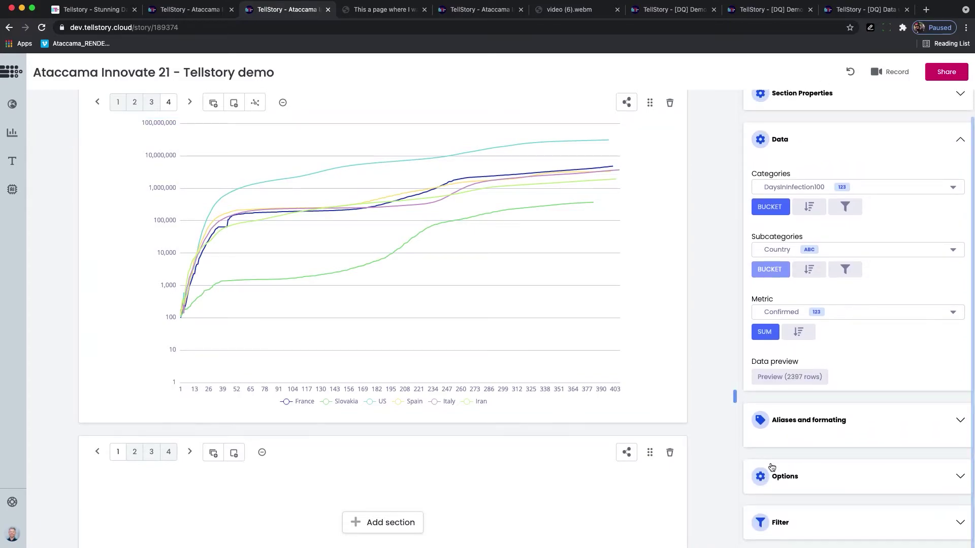
left_click(772, 469)
left_click(758, 462)
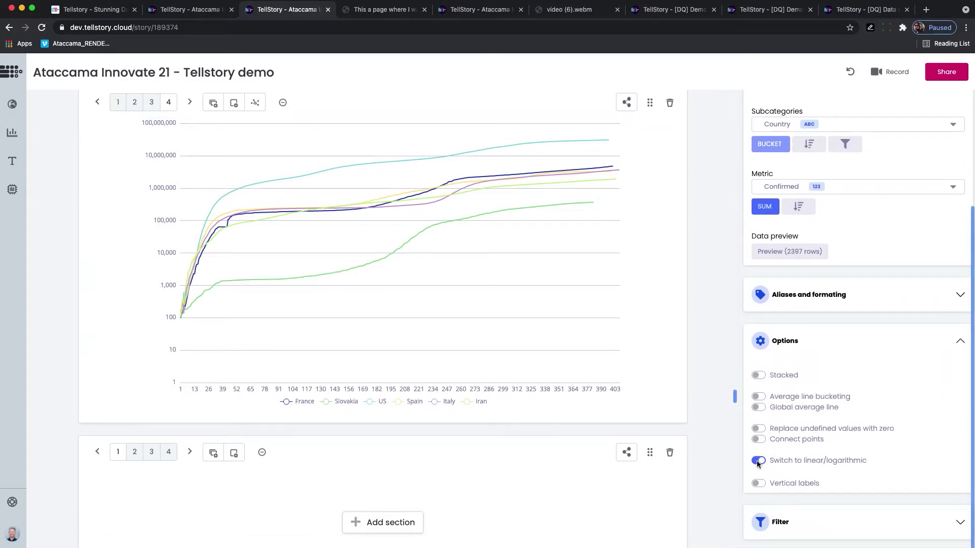
left_click(757, 463)
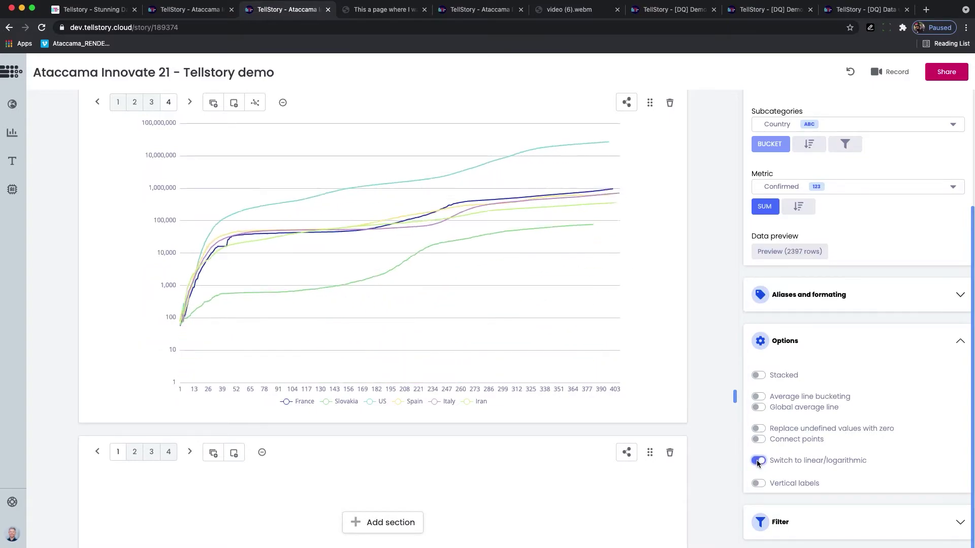
left_click(758, 462)
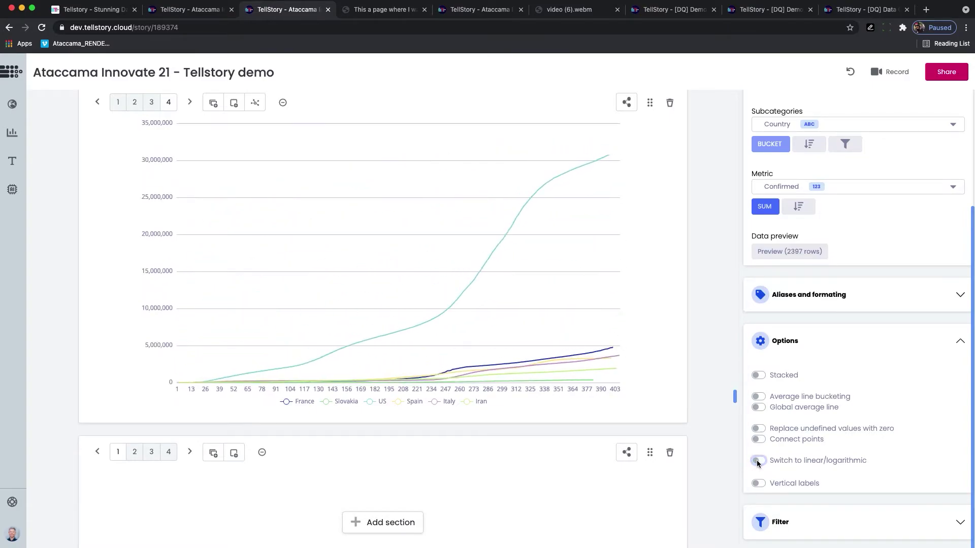
Hide the US series on the new line chart slide and look back through the section's earlier slides.
left_click(377, 404)
left_click(373, 405)
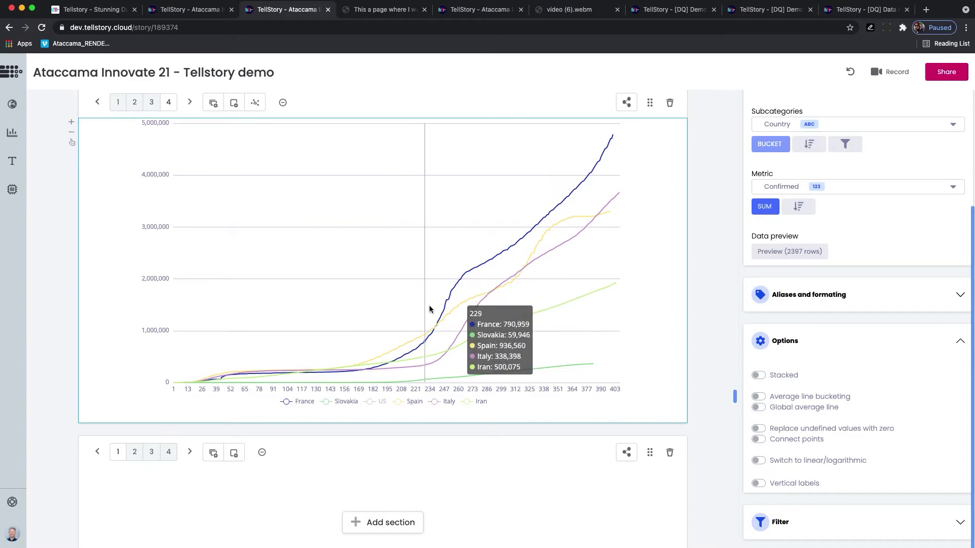
left_click(98, 103)
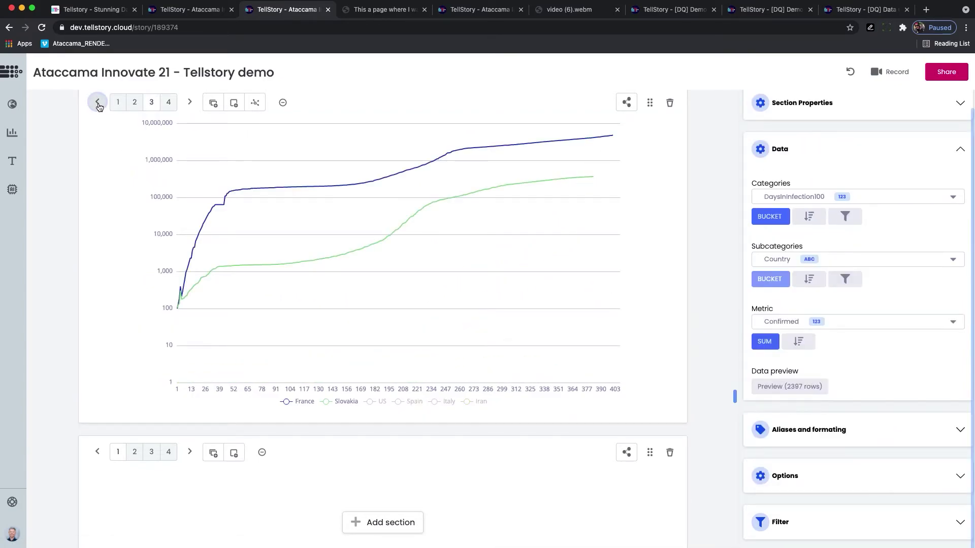
left_click(98, 104)
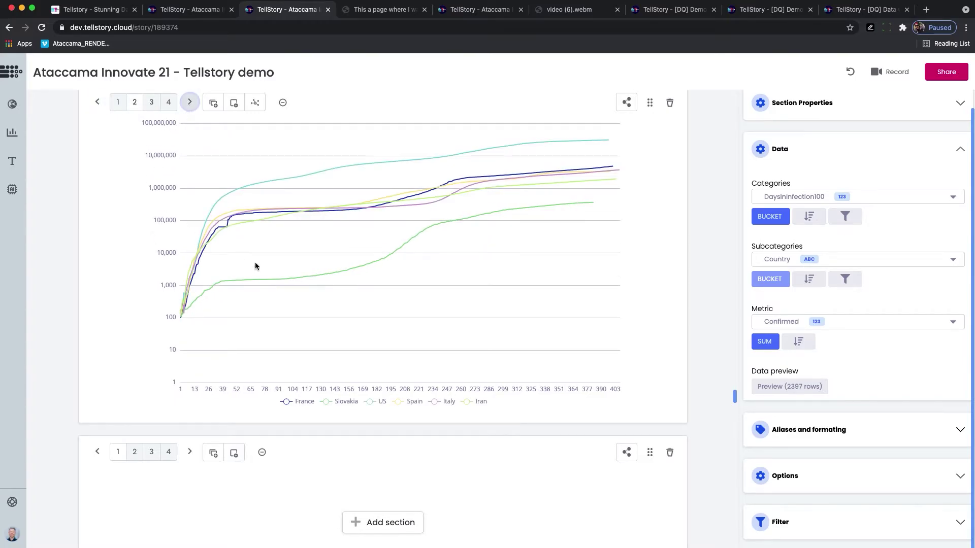
Return to the published story and view the country donut section's circle callout and the line chart after it.
left_click(198, 16)
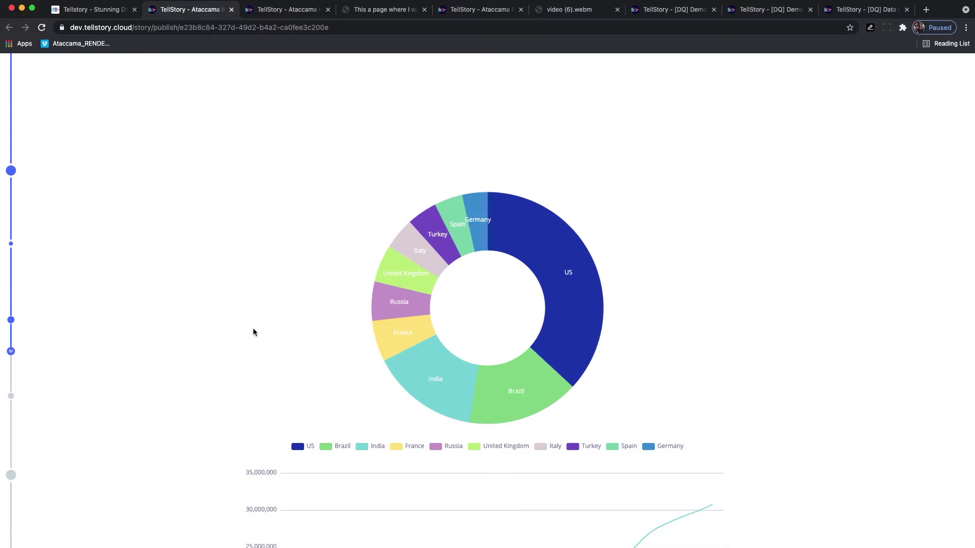
scroll(253, 330, "down", 5)
scroll(255, 332, "down", 2)
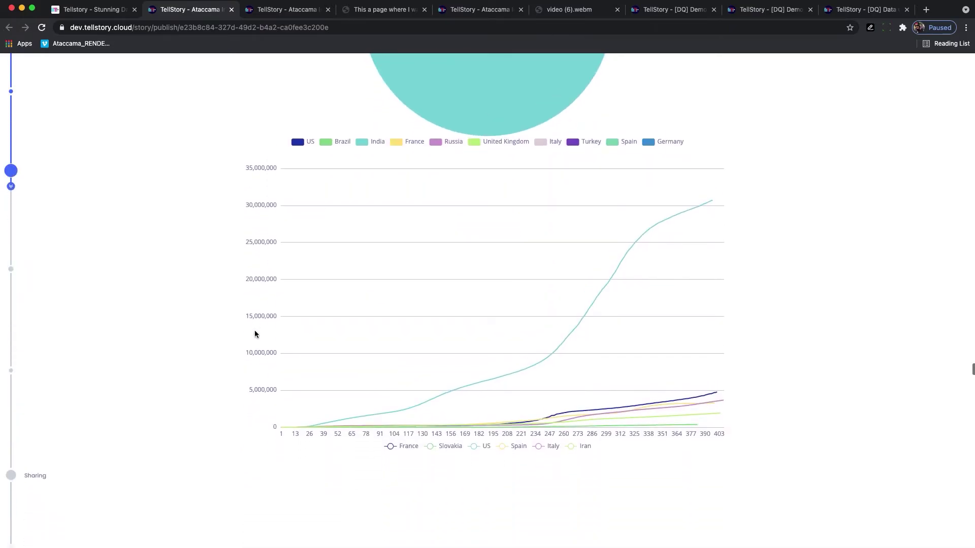
scroll(257, 332, "up", 4)
scroll(446, 195, "up", 3)
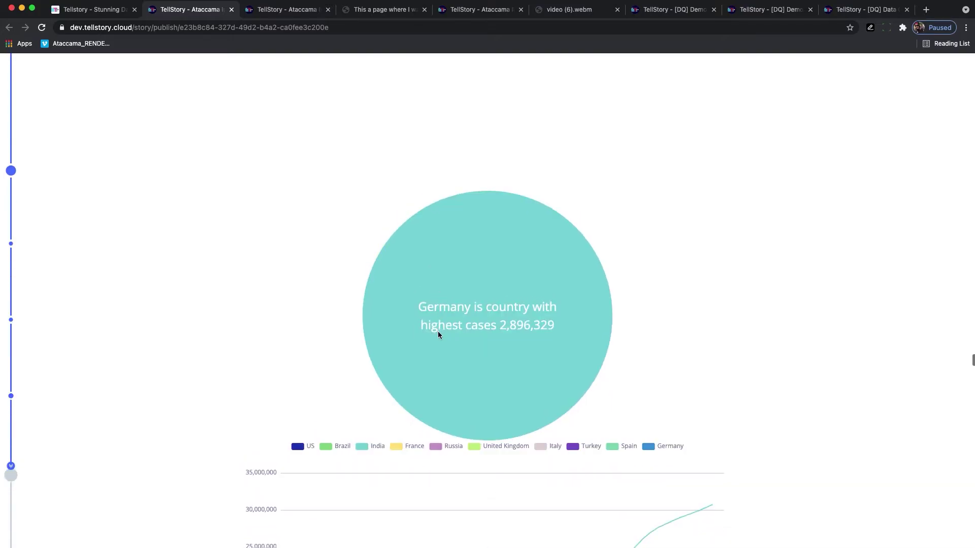
Switch back to the story editor and look back through slides 3 and 2 of the line chart section.
scroll(437, 331, "down", 2)
left_click(265, 15)
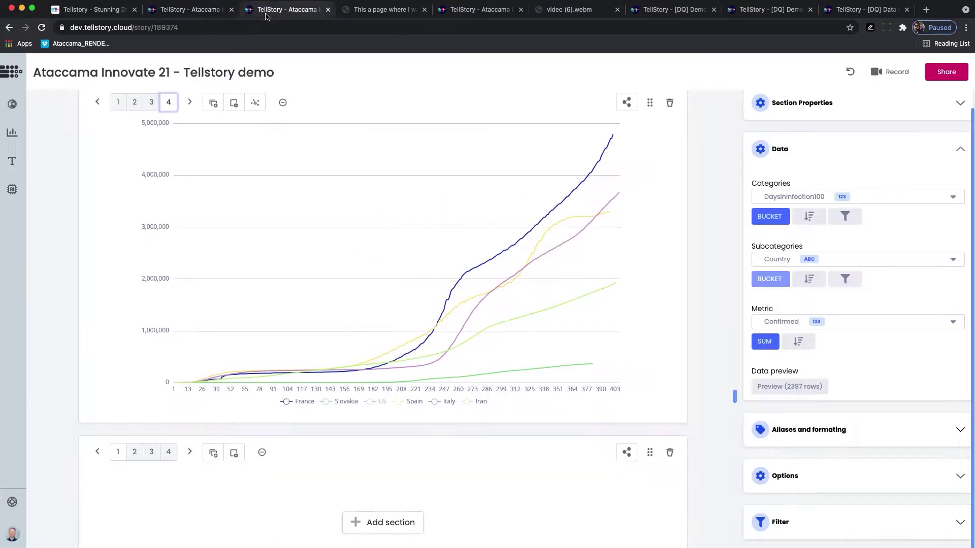
left_click(151, 102)
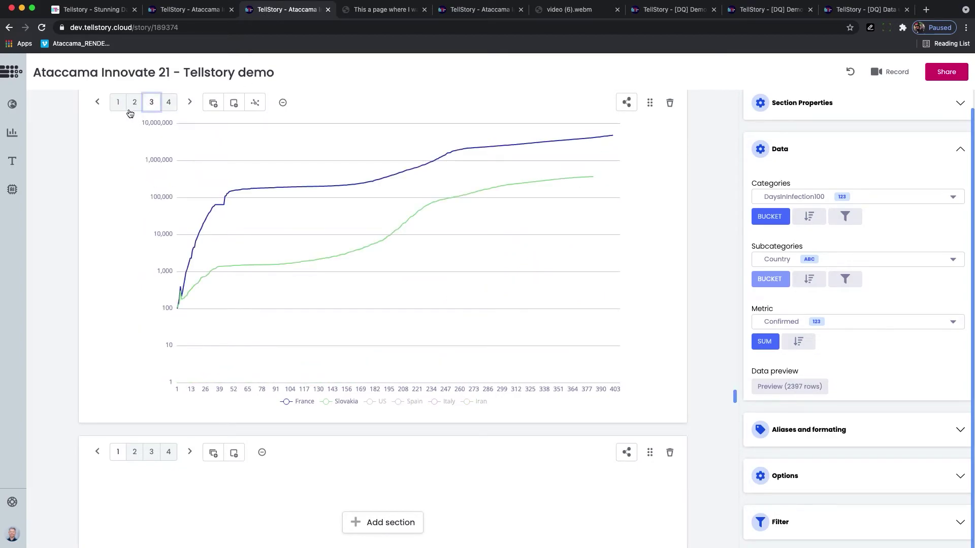
left_click(134, 105)
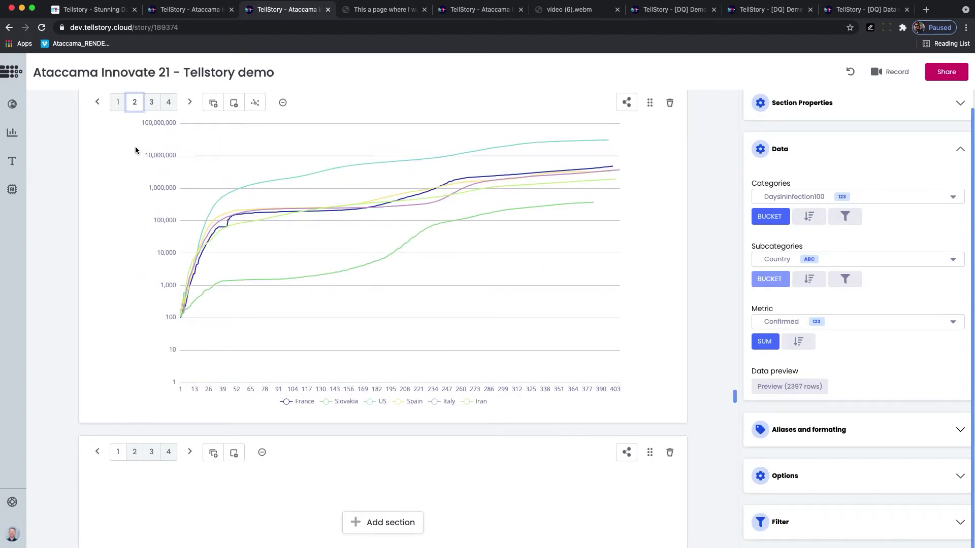
scroll(135, 146, "down", 2)
Open slide 4 of the country donut section and add a new callout slide on top of the donut chart.
scroll(137, 152, "up", 10)
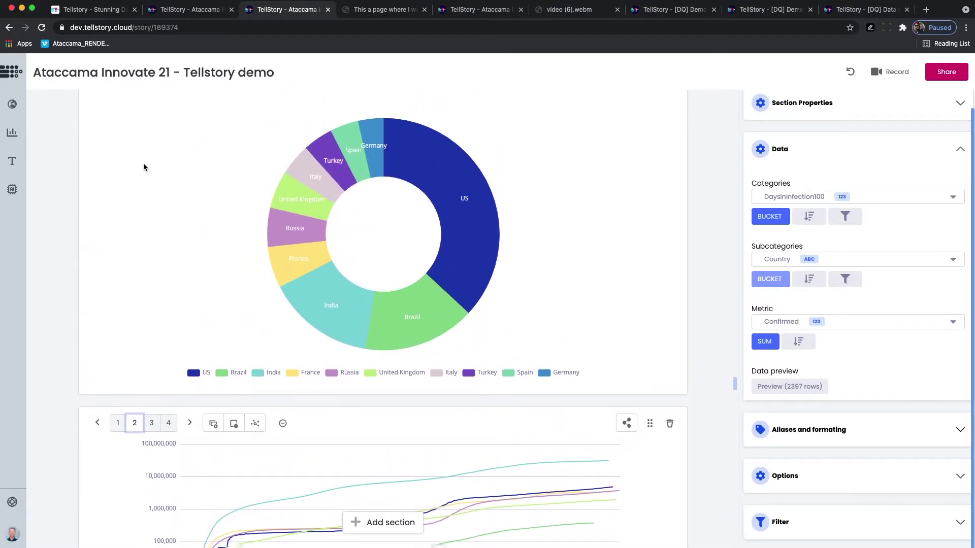
scroll(143, 164, "up", 3)
left_click(168, 158)
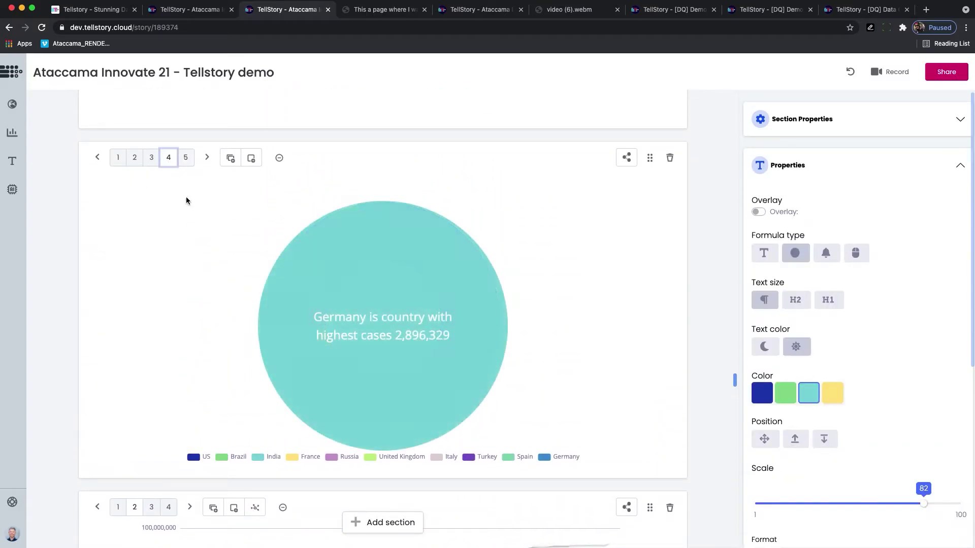
left_click(306, 309)
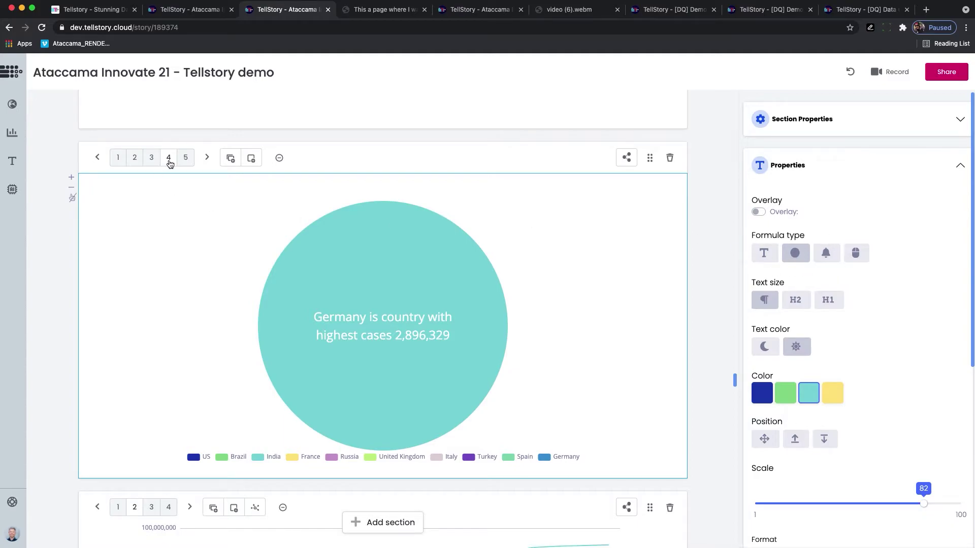
left_click(251, 158)
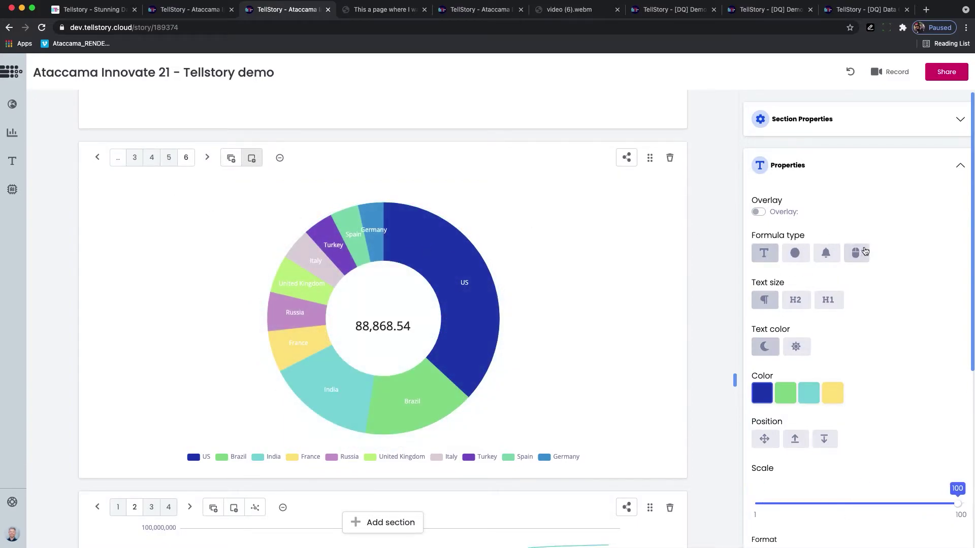
Change the new callout's formula type to a circle and color it yellow.
left_click(805, 259)
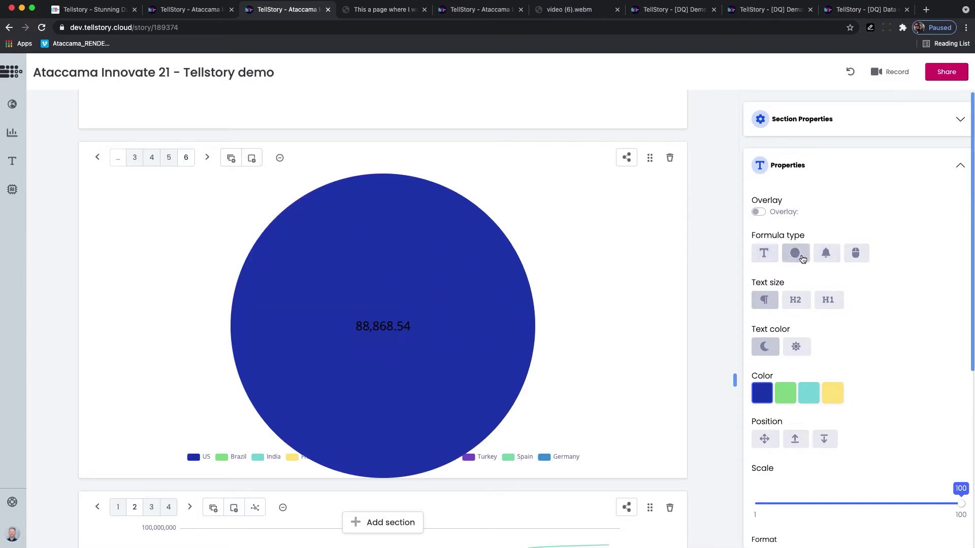
left_click(809, 392)
left_click(832, 392)
Insert the suggested fact "Germany is country with highest cases 2,896,329" as the yellow circle's text.
scroll(830, 397, "down", 1)
scroll(829, 397, "down", 5)
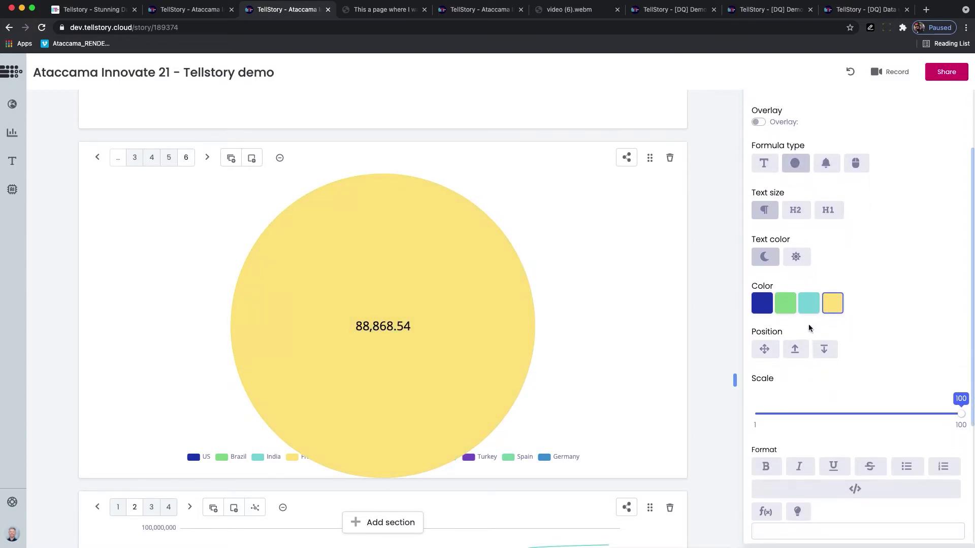
left_click(796, 449)
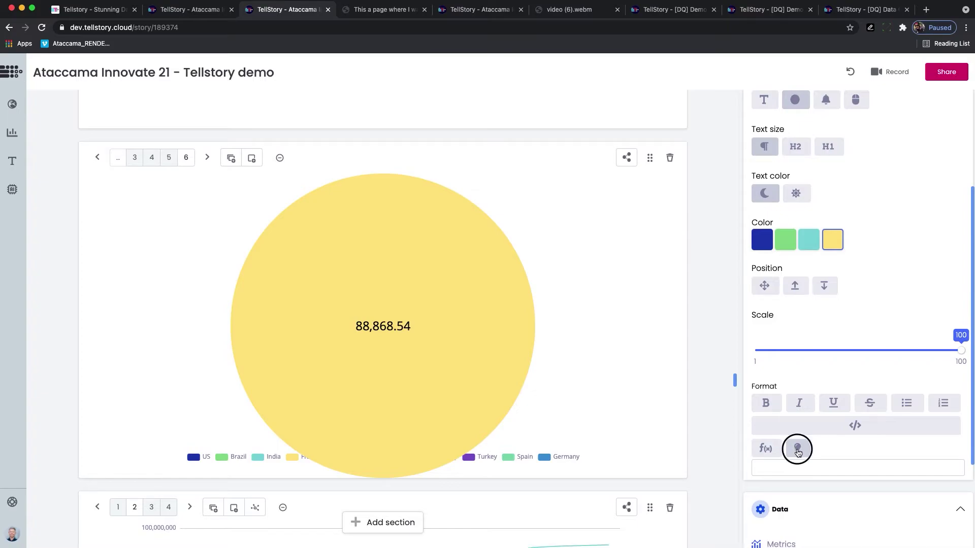
left_click(814, 475)
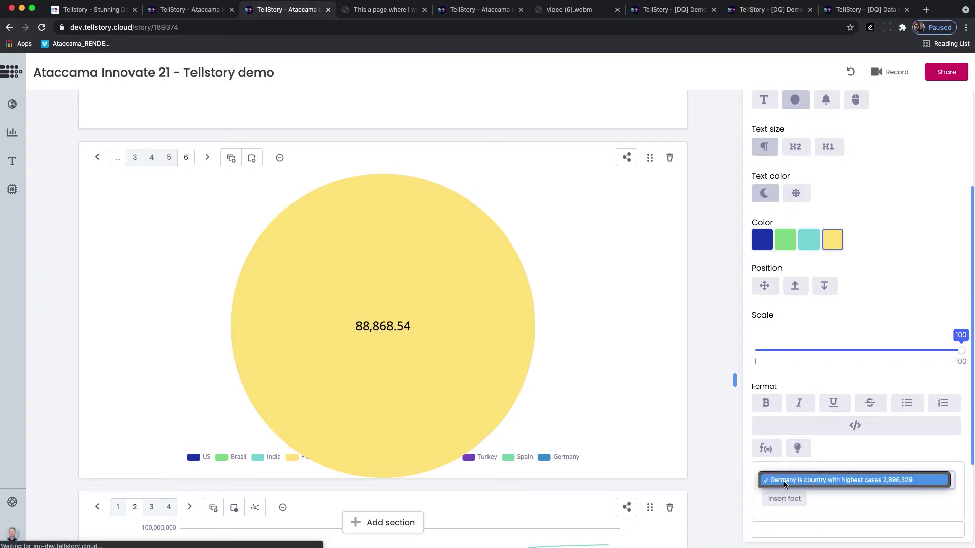
left_click(810, 481)
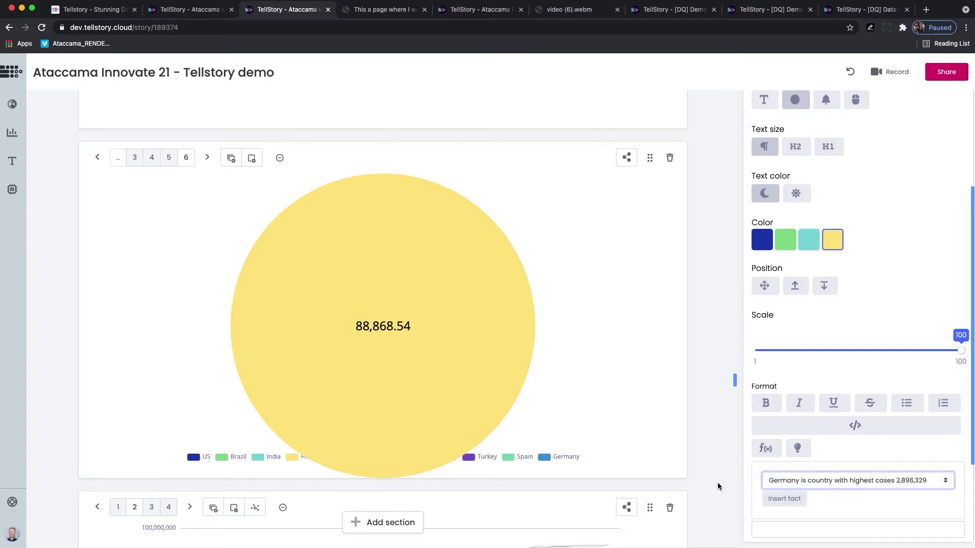
left_click(784, 500)
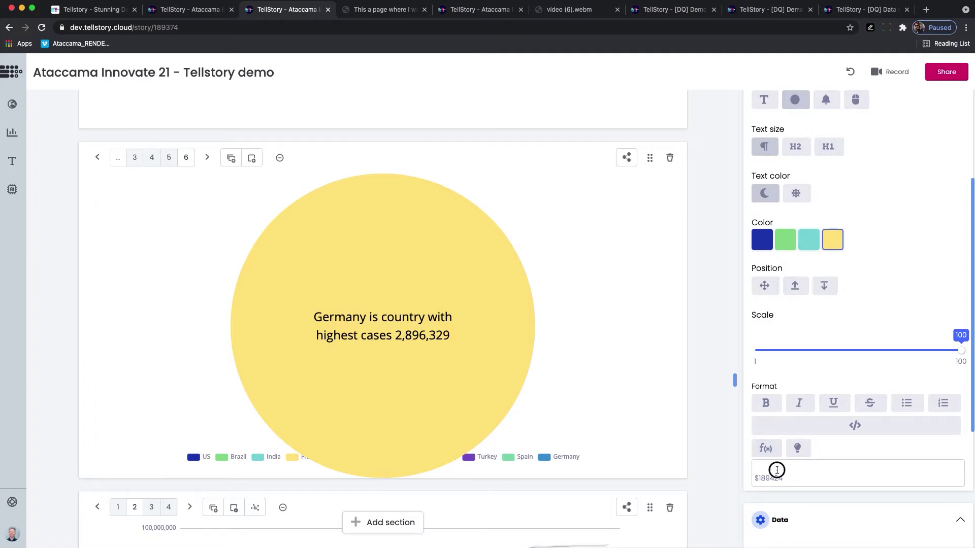
left_click(776, 471)
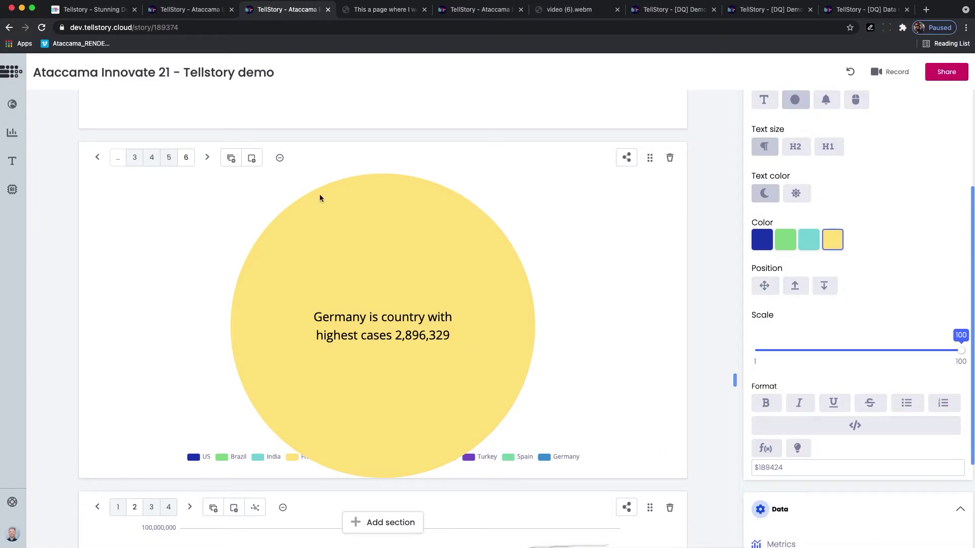
Turn the Germany callout's overlay on and back off, and change its formula type from circle to notification.
left_click(186, 158)
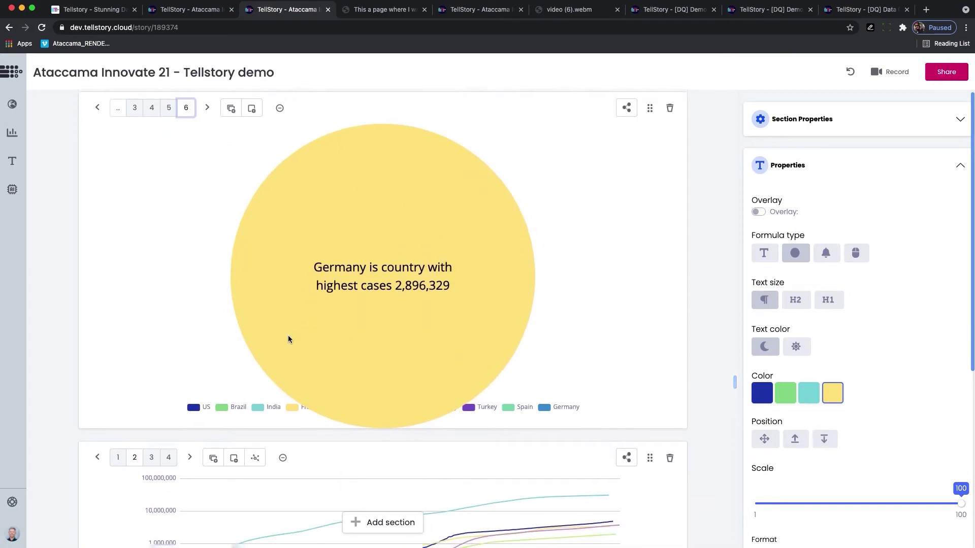
left_click(758, 211)
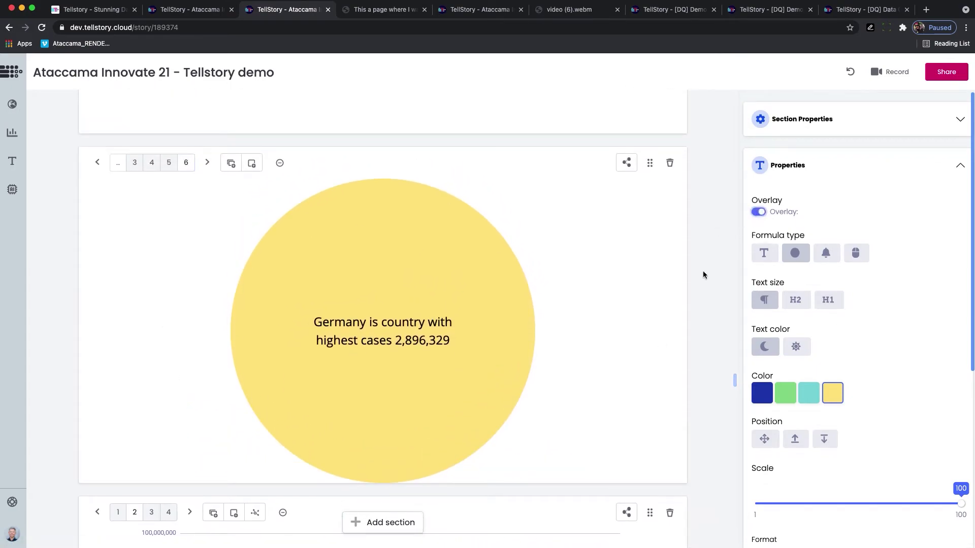
left_click(760, 212)
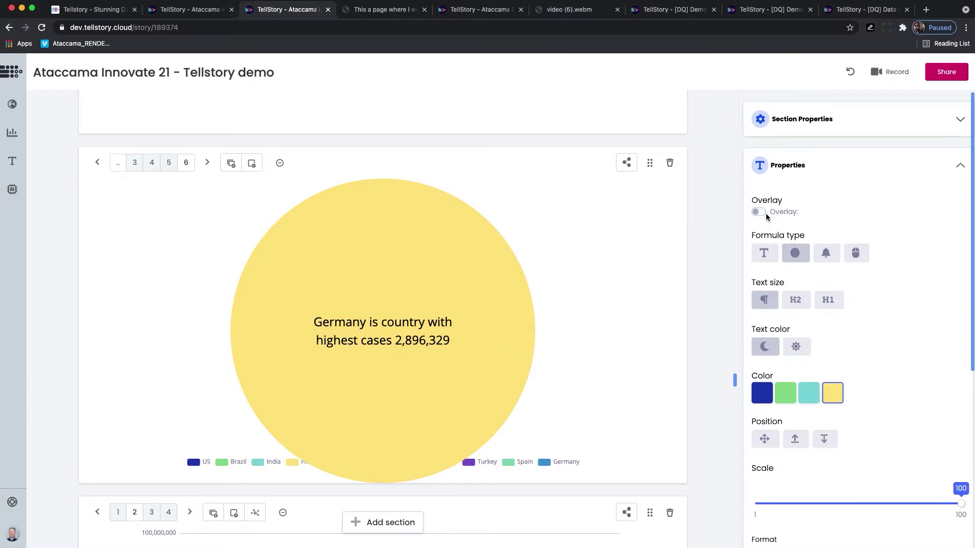
left_click(826, 253)
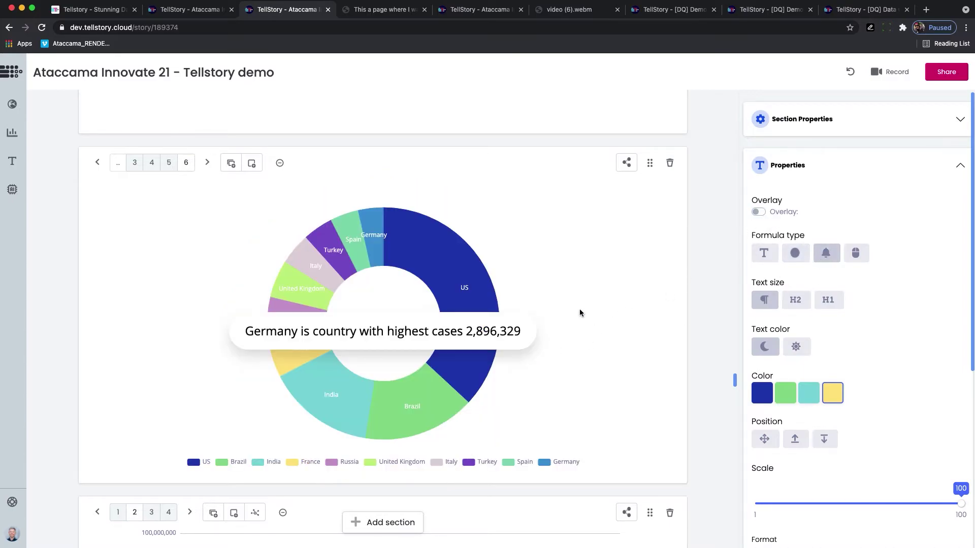
Go down to the Sharing & Embedding section and view the list of section types that can be added.
scroll(408, 375, "down", 15)
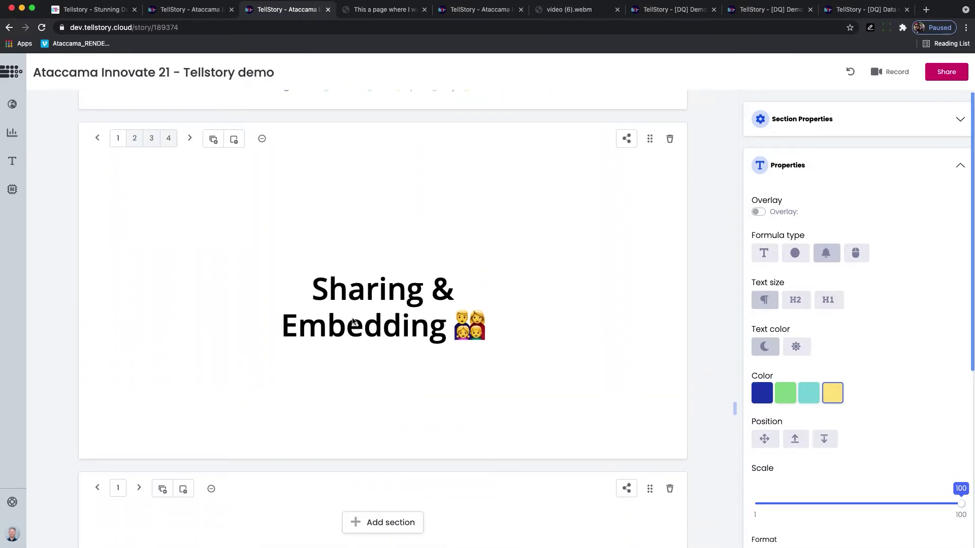
left_click(384, 523)
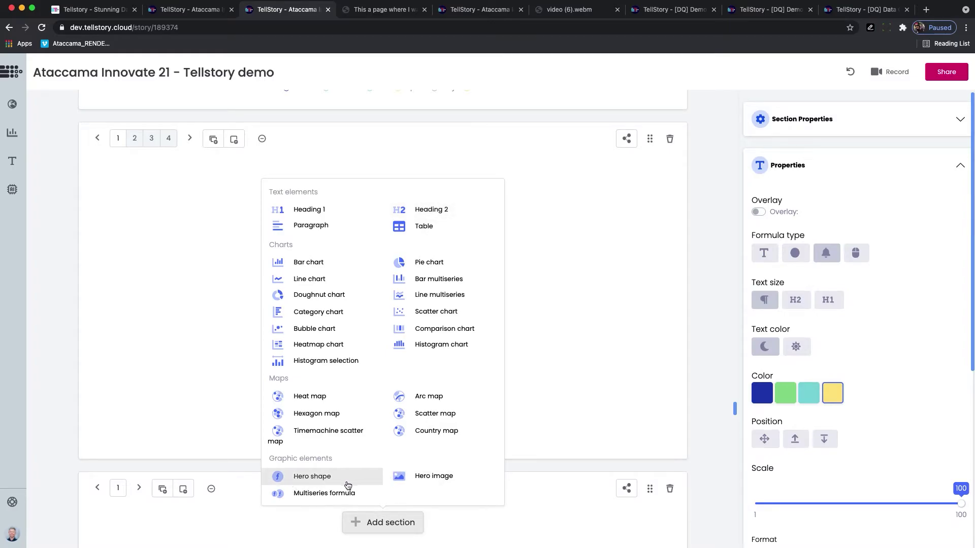
left_click(558, 282)
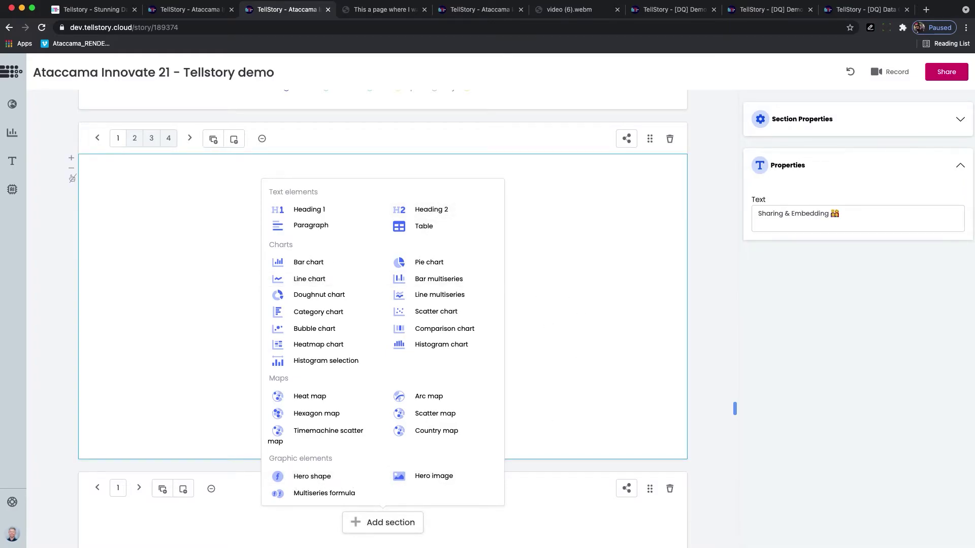
left_click(386, 523)
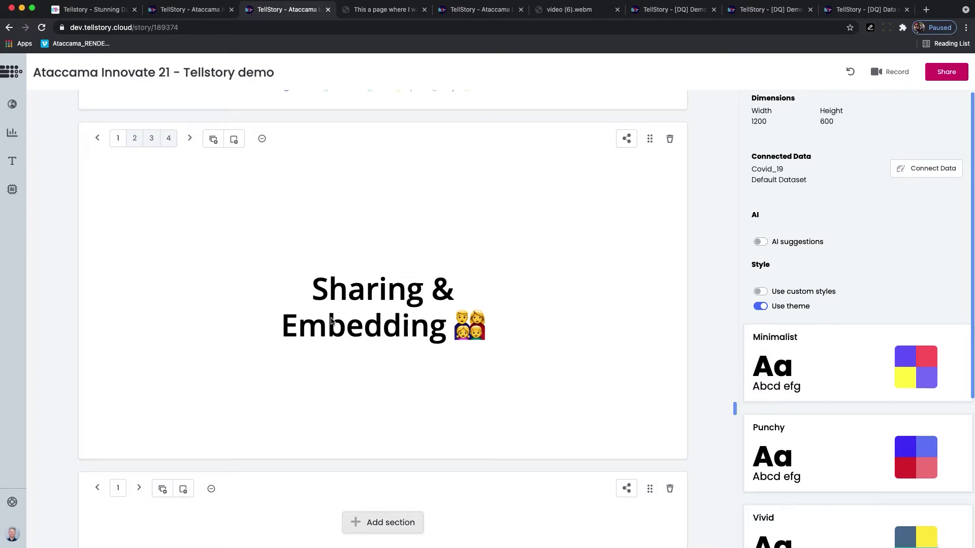
Show the "Through link" slide of the Sharing & Embedding section and copy the story's public link.
scroll(135, 139, "down", 1)
left_click(134, 138)
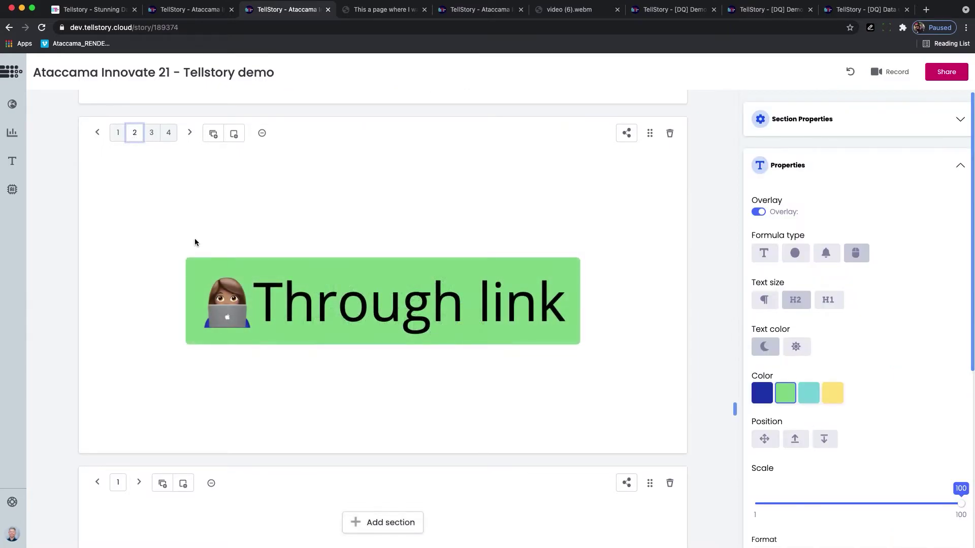
left_click(945, 72)
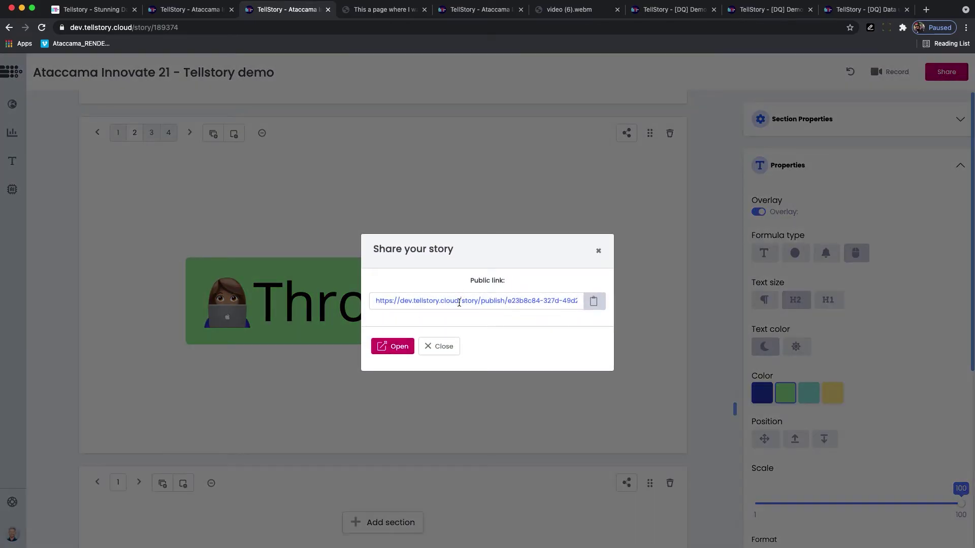
left_click(594, 301)
left_click(599, 251)
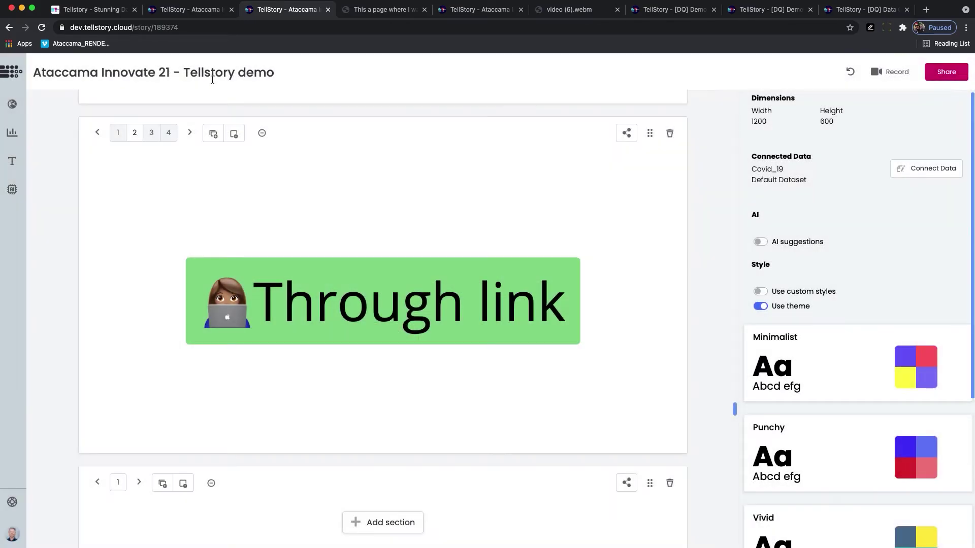
Switch to the published story and view its donut and line chart sections.
left_click(195, 10)
scroll(267, 220, "up", 5)
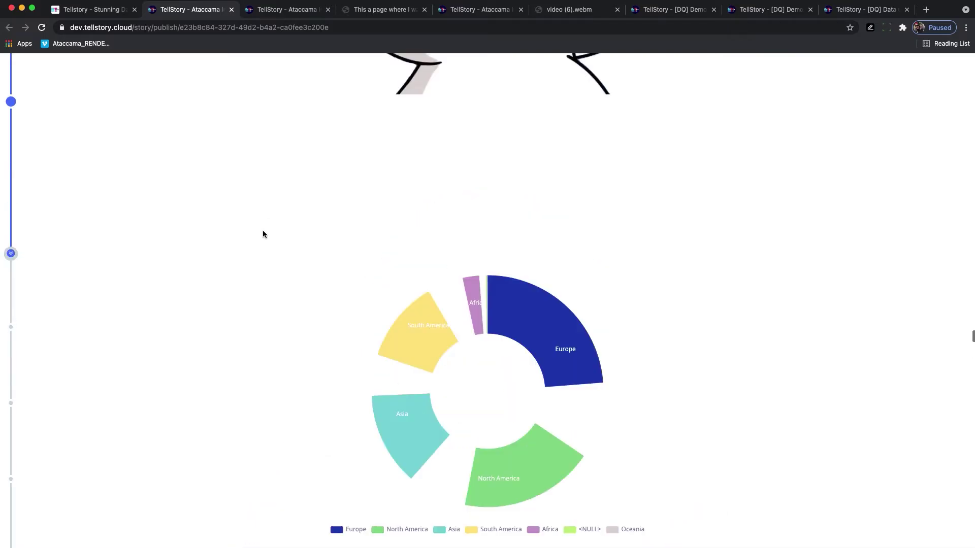
scroll(263, 235, "down", 10)
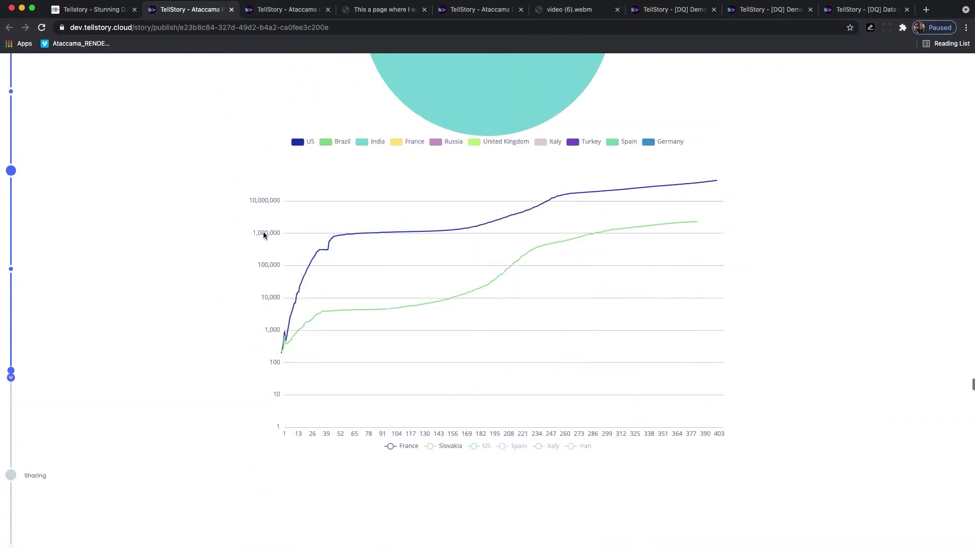
Return to the editor, show the "Embedding to html" slide and select the embed code for its section.
left_click(284, 10)
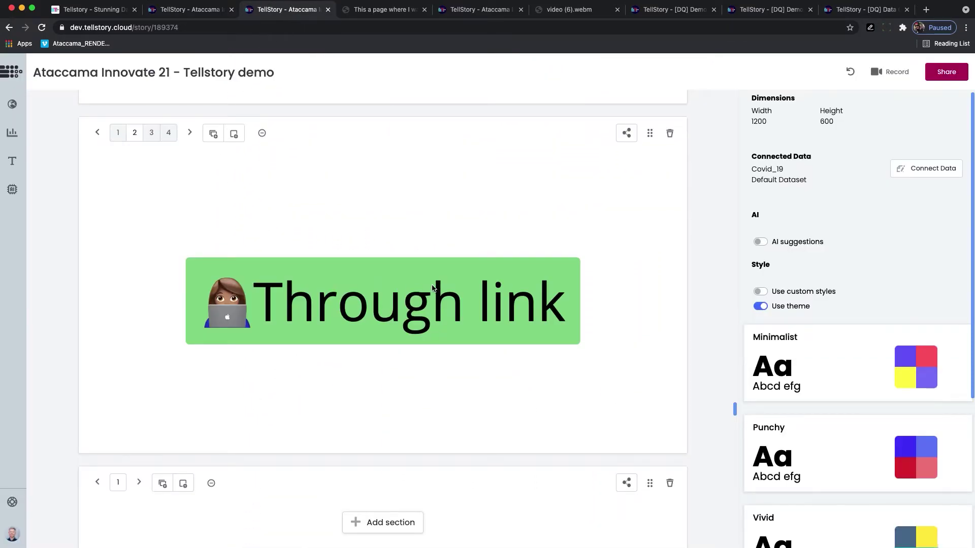
left_click(151, 133)
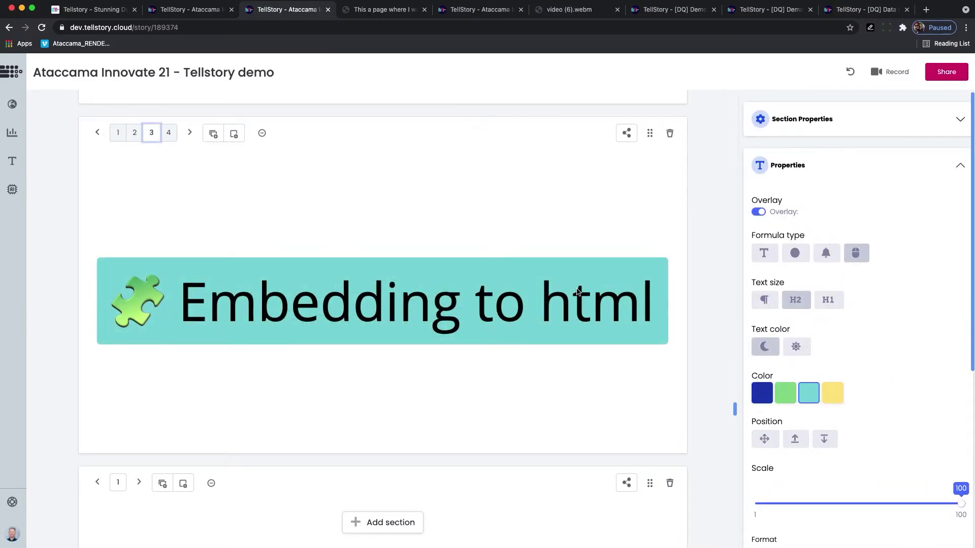
left_click(626, 132)
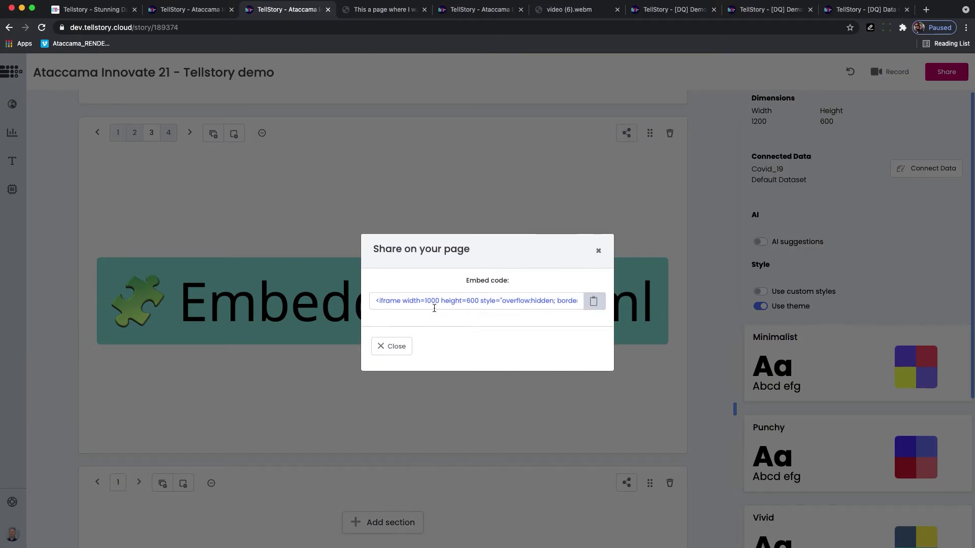
left_click_drag(433, 301, 624, 303)
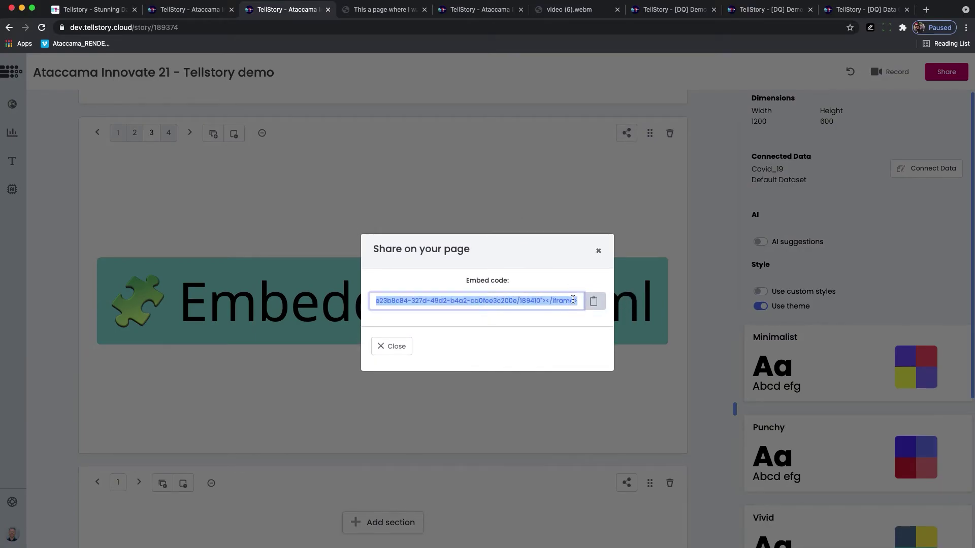
left_click(599, 251)
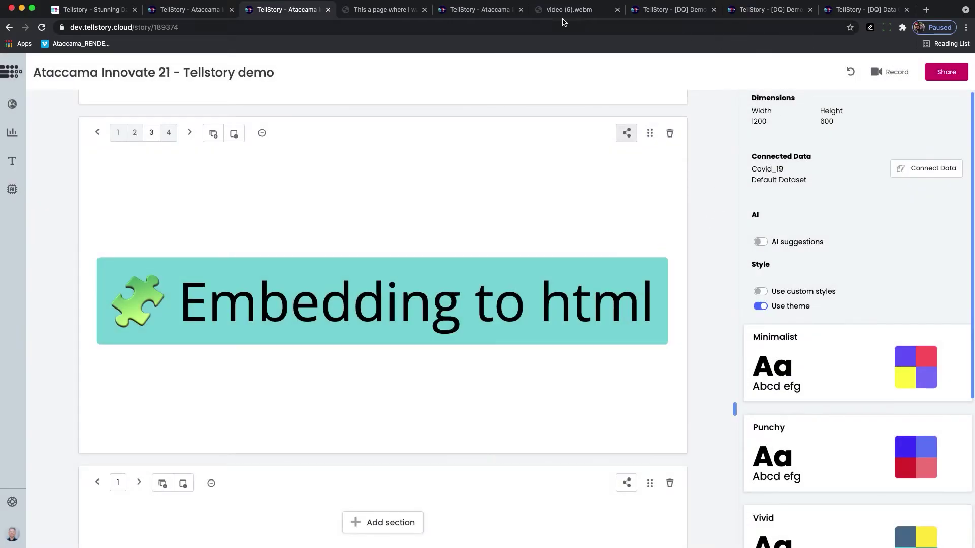
Switch to the test.html page and inspect its body to examine the embedded story's iframe code.
left_click(379, 9)
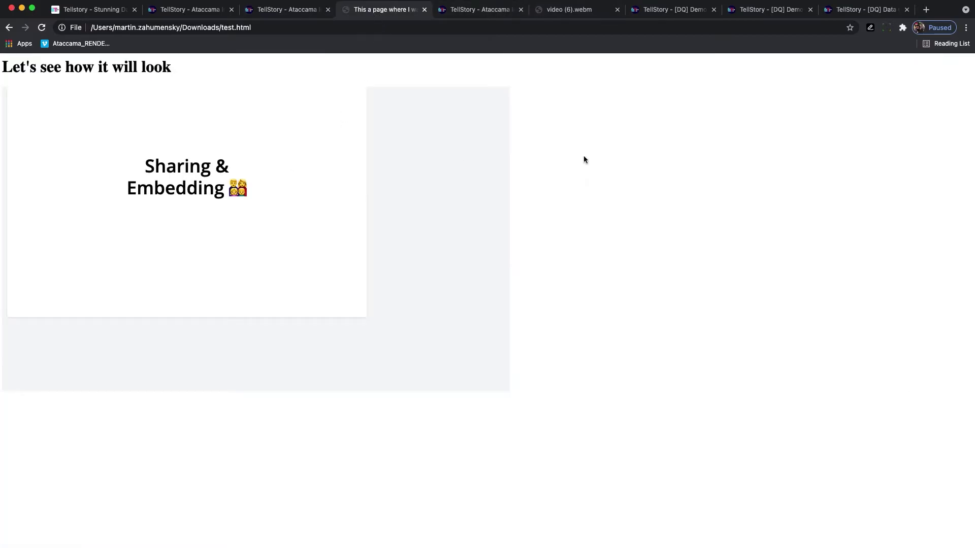
right_click(568, 323)
left_click(570, 432)
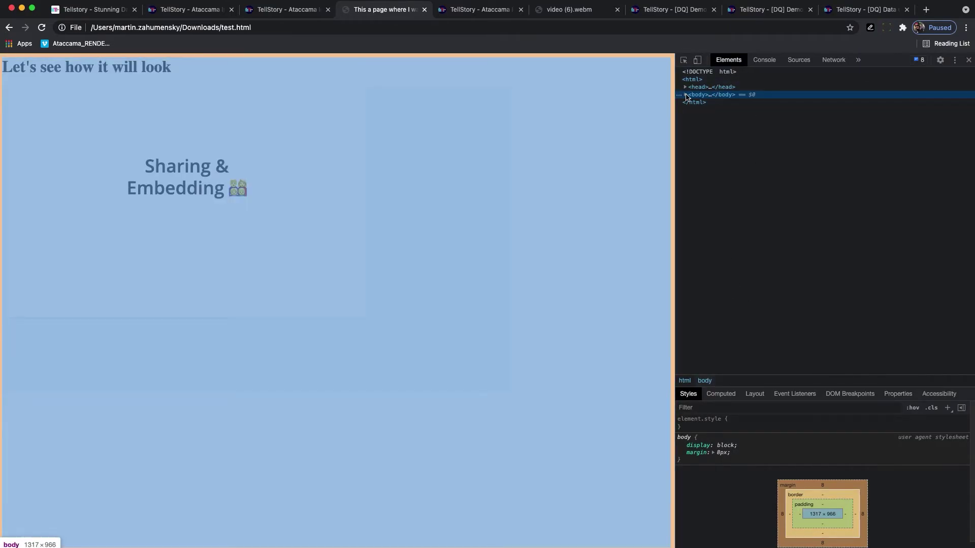
left_click(685, 94)
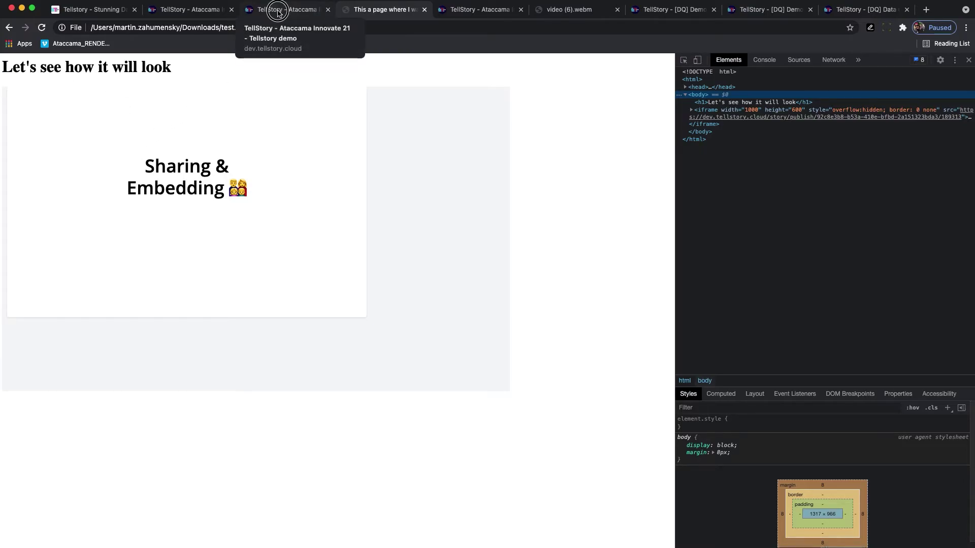
Return to the story editor, show the "Sharing as video" slide and open the story's recorder.
left_click(278, 13)
left_click(170, 135)
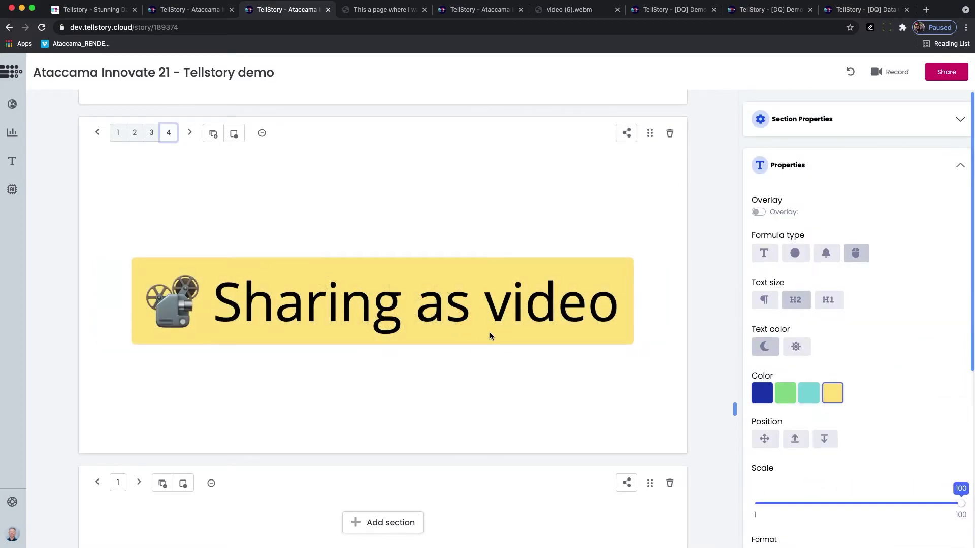
left_click(890, 74)
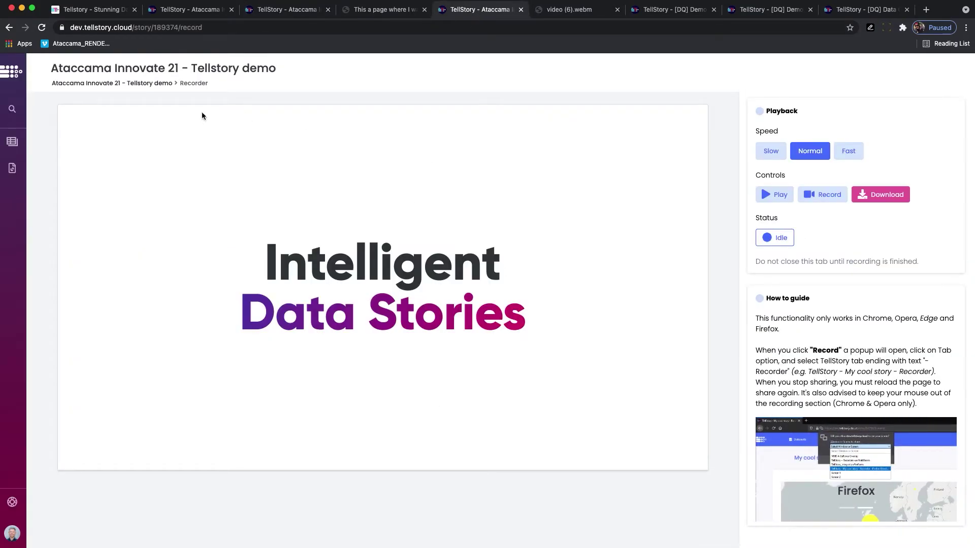
Set the recorder's playback speed to Normal and view the recorded video (6).webm.
left_click(770, 155)
left_click(809, 157)
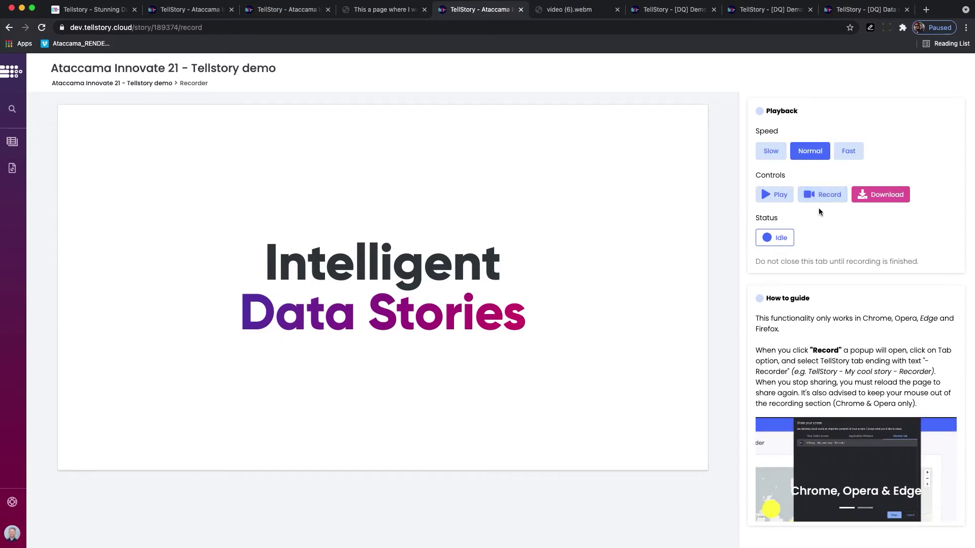
left_click(574, 11)
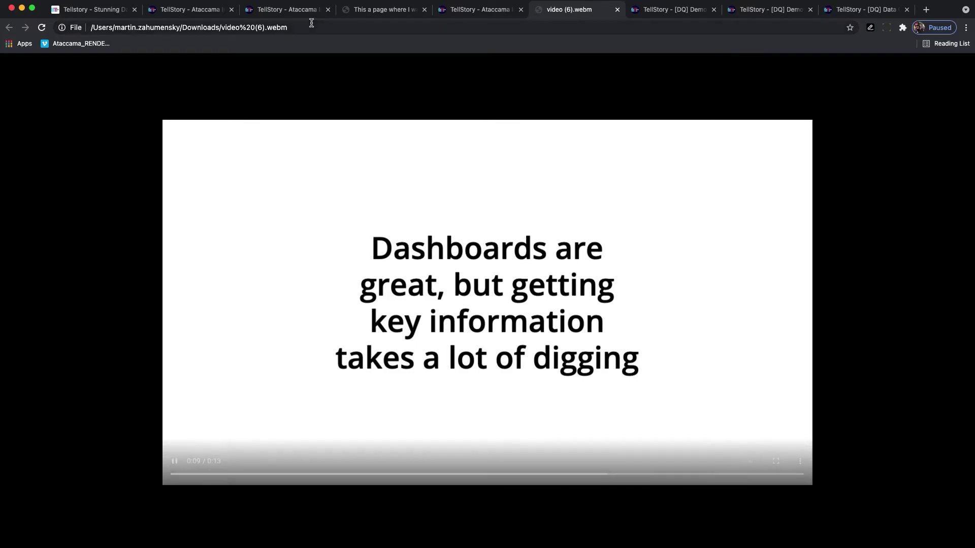
Return to the story editor and view the Roadmap section and the multi-tenant version slide below it.
left_click(284, 9)
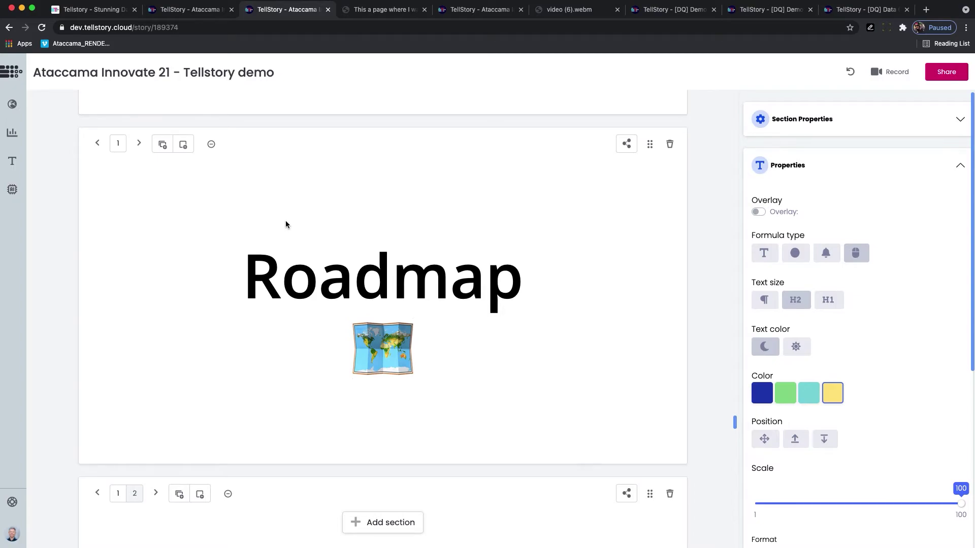
scroll(267, 362, "down", 6)
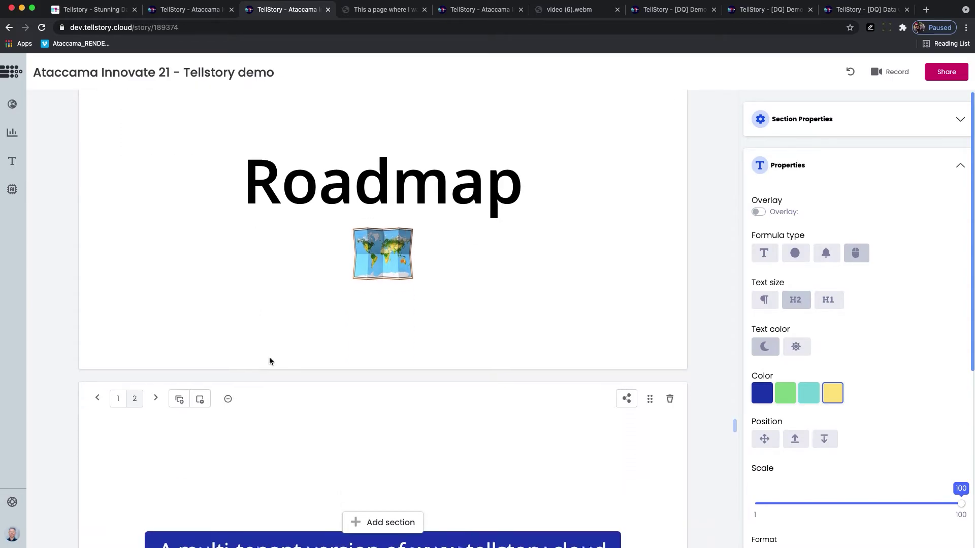
scroll(270, 361, "down", 1)
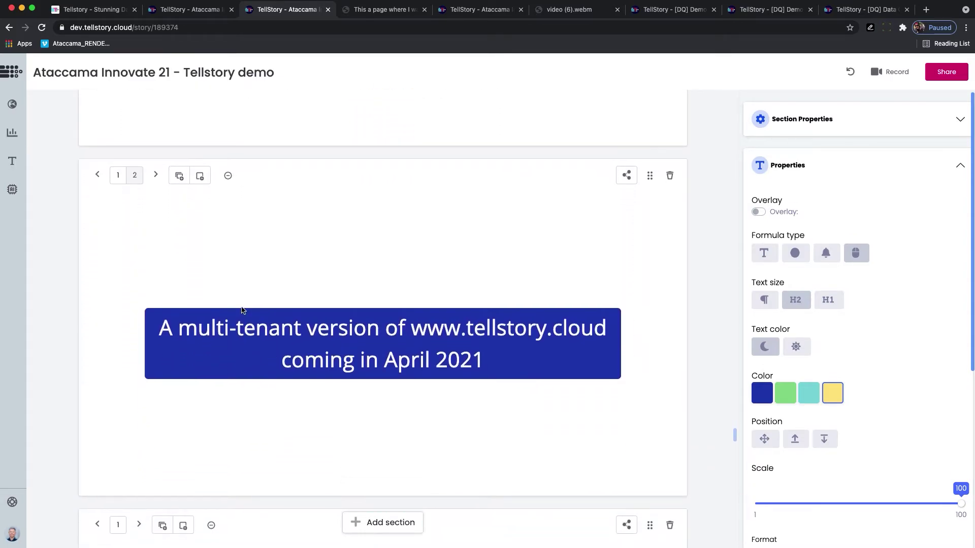
Switch to the published story and view its Roadmap section through to the Freemium plan slide.
left_click(197, 16)
scroll(387, 369, "down", 5)
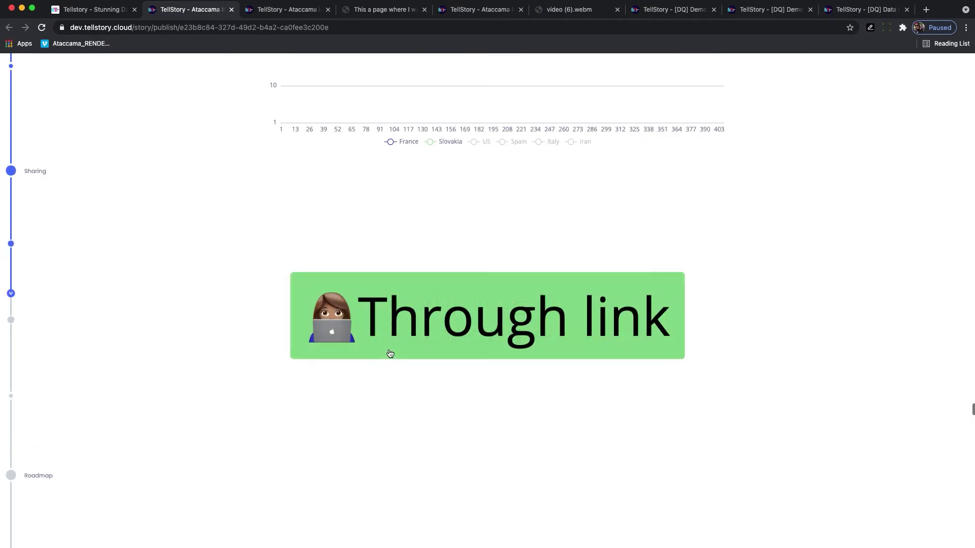
scroll(390, 354, "down", 8)
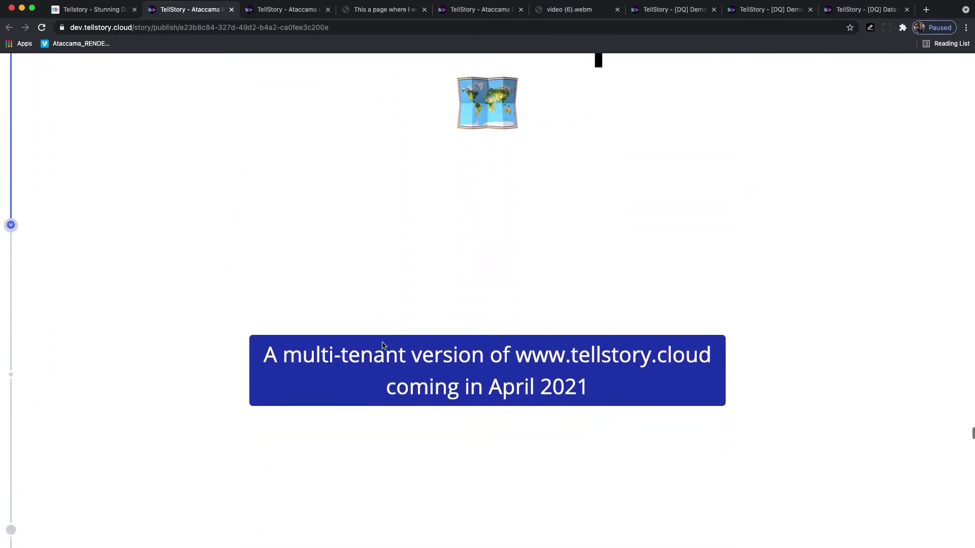
scroll(382, 345, "down", 1)
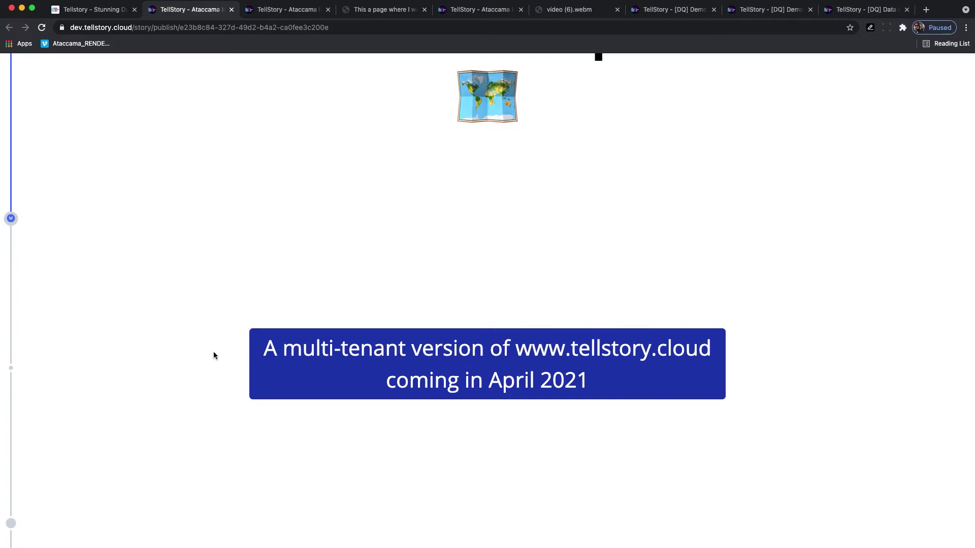
scroll(364, 212, "down", 1)
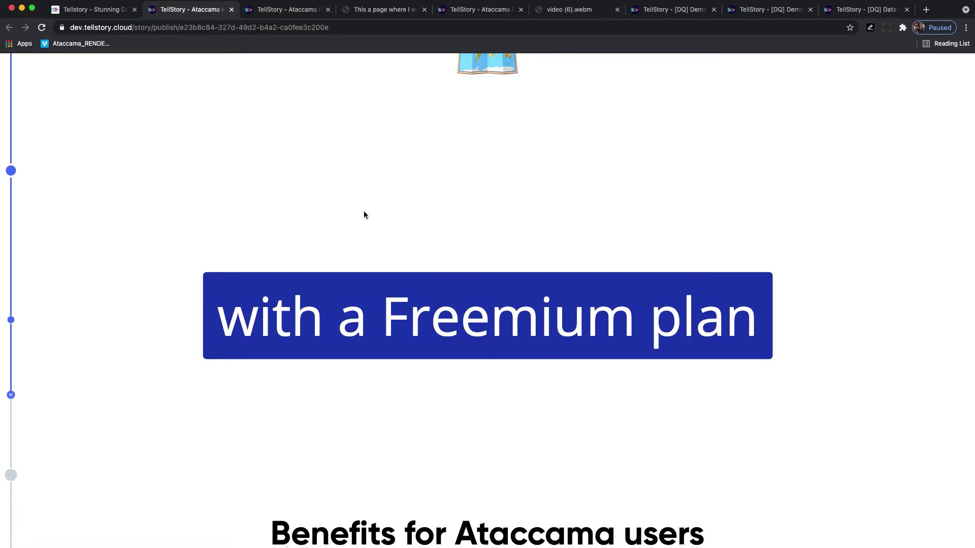
View the "Benefits for Ataccama users" section of the published story.
scroll(343, 239, "down", 5)
scroll(344, 240, "down", 3)
scroll(337, 260, "down", 2)
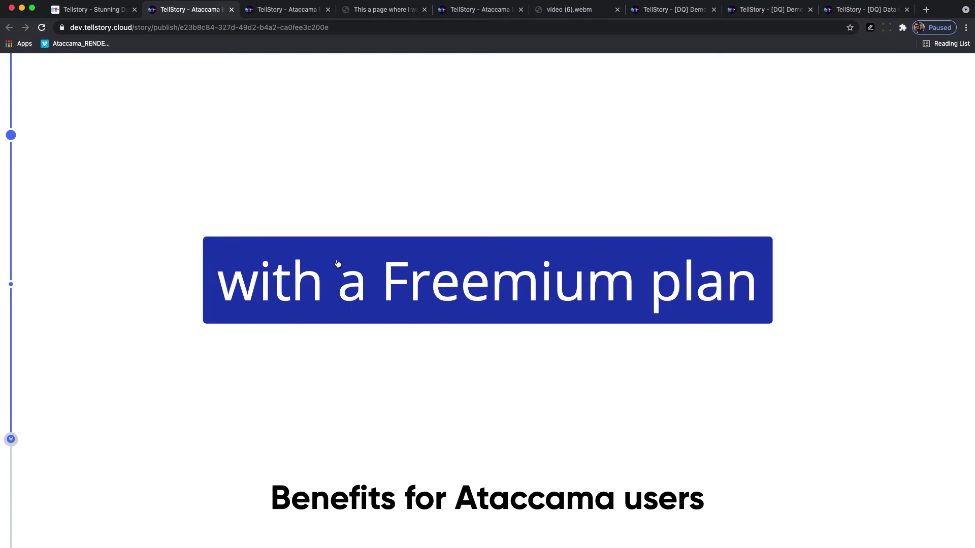
scroll(337, 264, "down", 5)
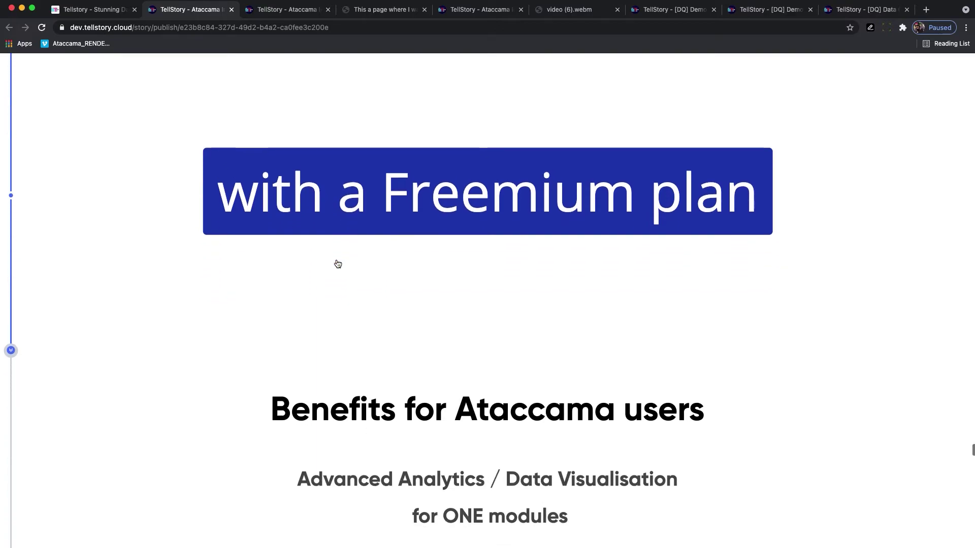
scroll(289, 273, "down", 1)
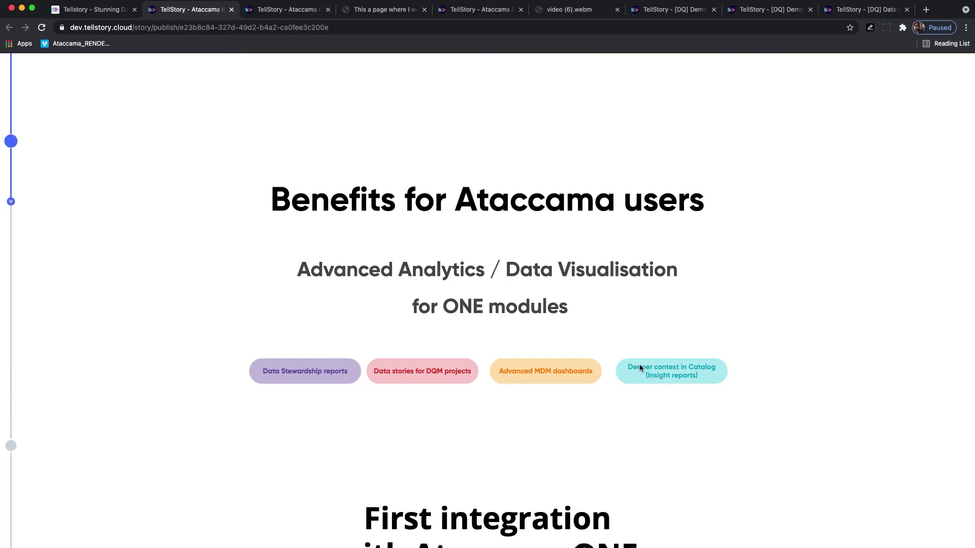
scroll(635, 362, "down", 2)
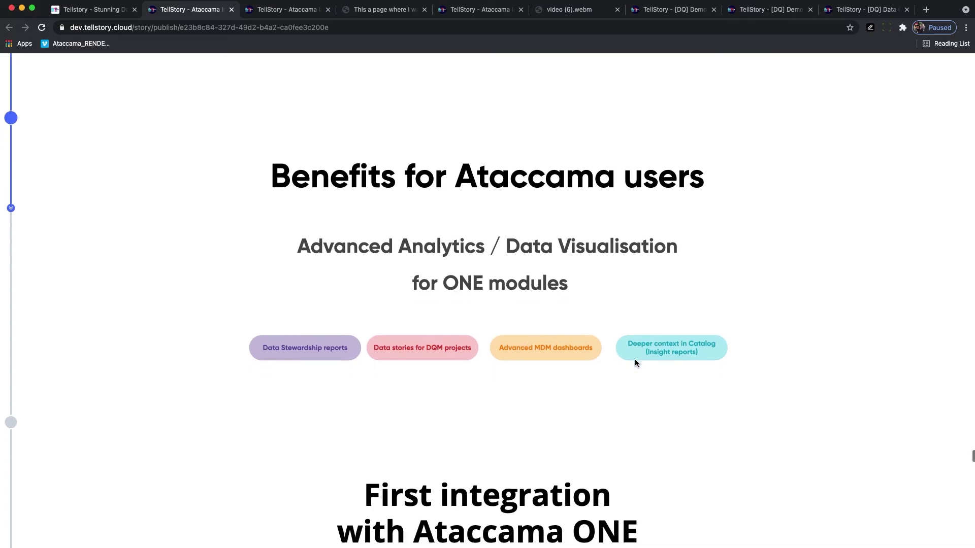
View the Ataccama ONE integration section and the Customer DQ report slide about stories on DQ Monitoring Projects.
scroll(635, 362, "down", 8)
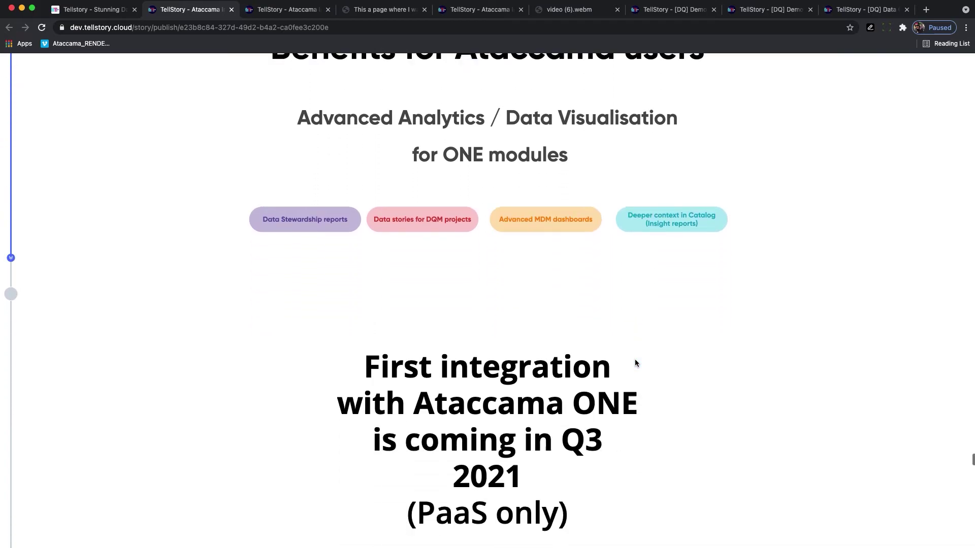
scroll(635, 363, "down", 1)
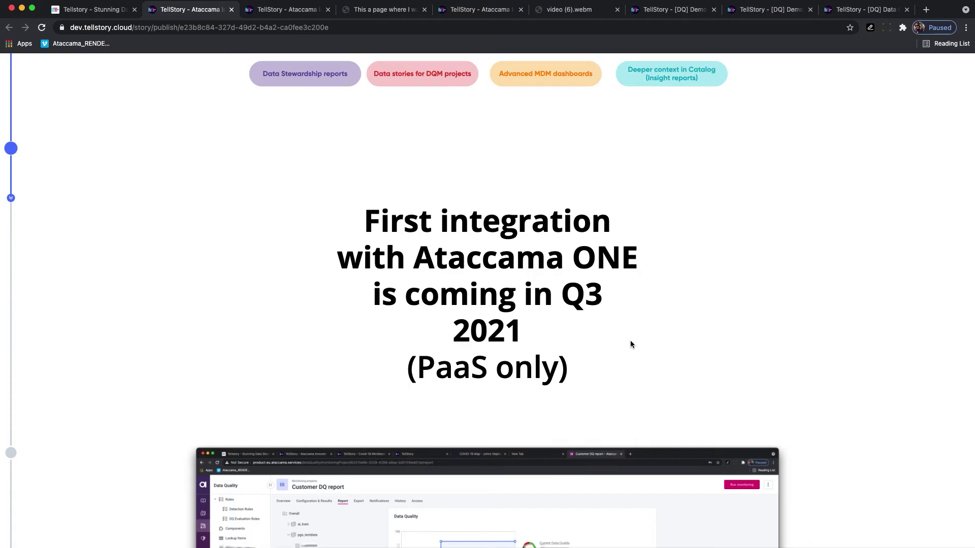
scroll(631, 344, "down", 5)
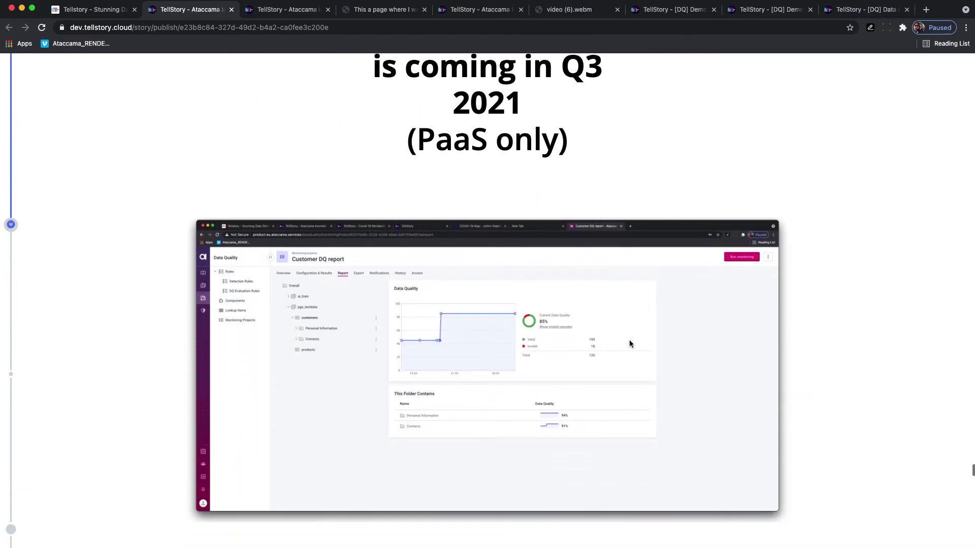
scroll(630, 343, "down", 1)
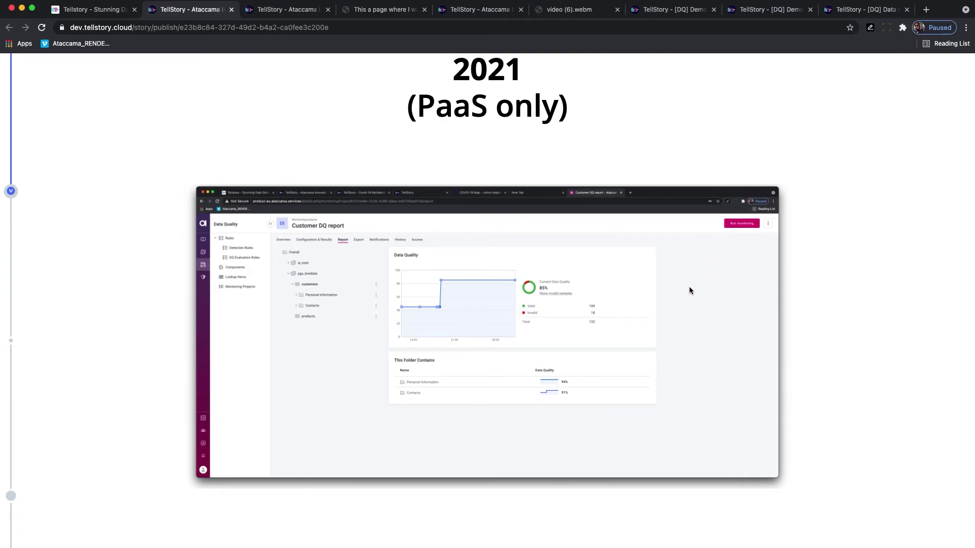
scroll(690, 291, "down", 1)
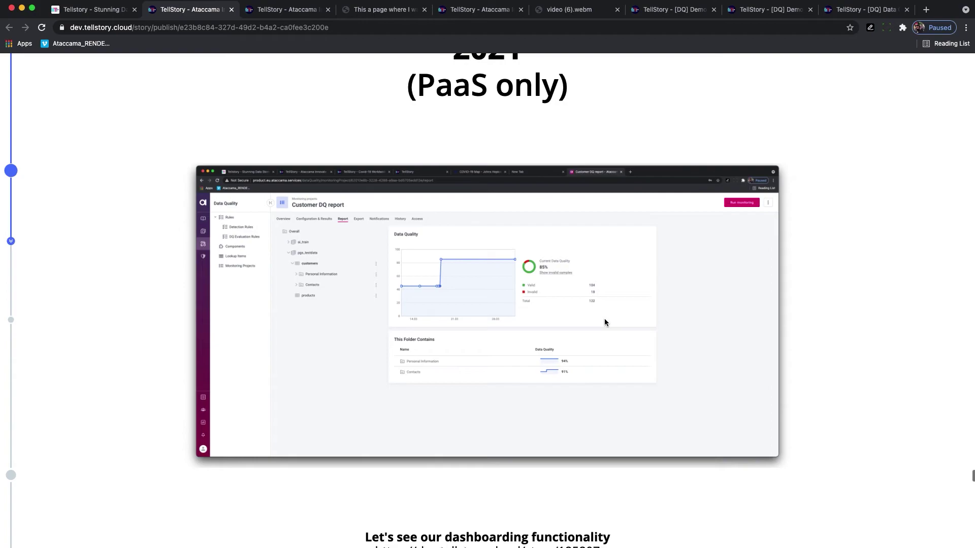
scroll(604, 321, "down", 2)
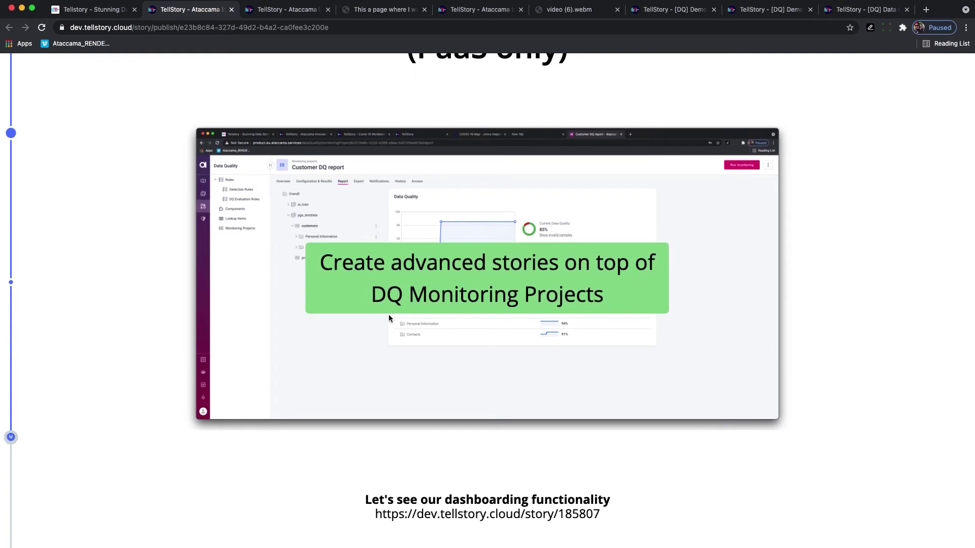
scroll(388, 318, "down", 3)
scroll(389, 318, "down", 3)
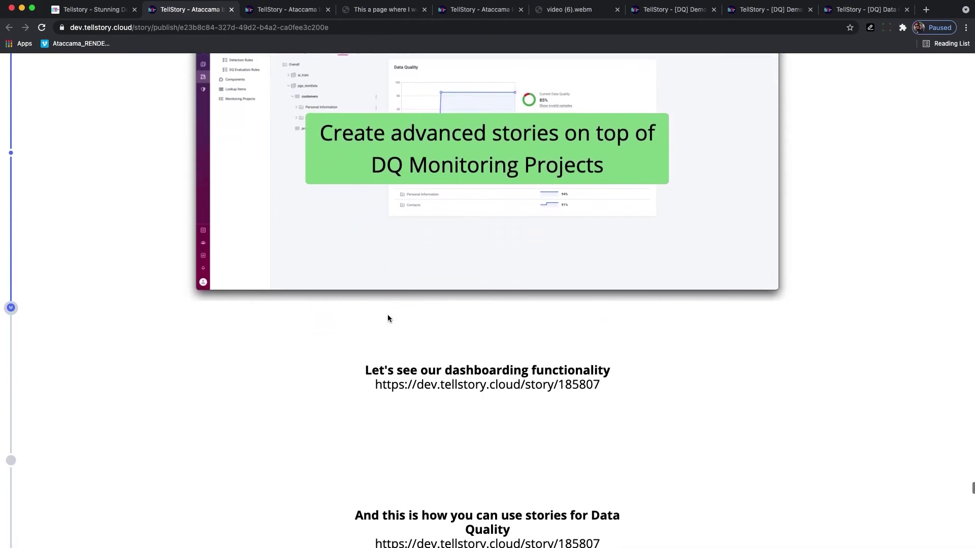
Switch to the [DQ] Demo dashboard, close its sharing dialog and filter the dashboard by the Retail Cutomer Details model.
left_click(688, 12)
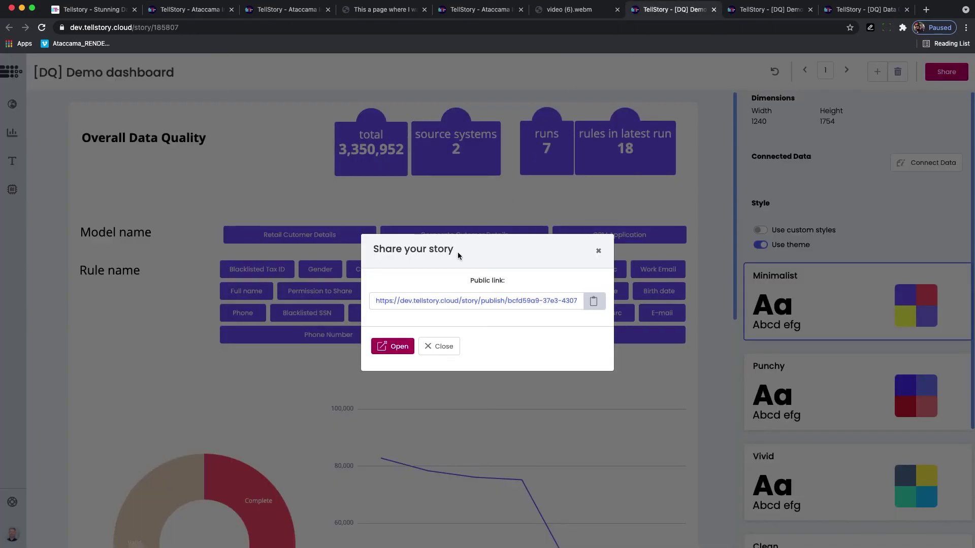
left_click(598, 249)
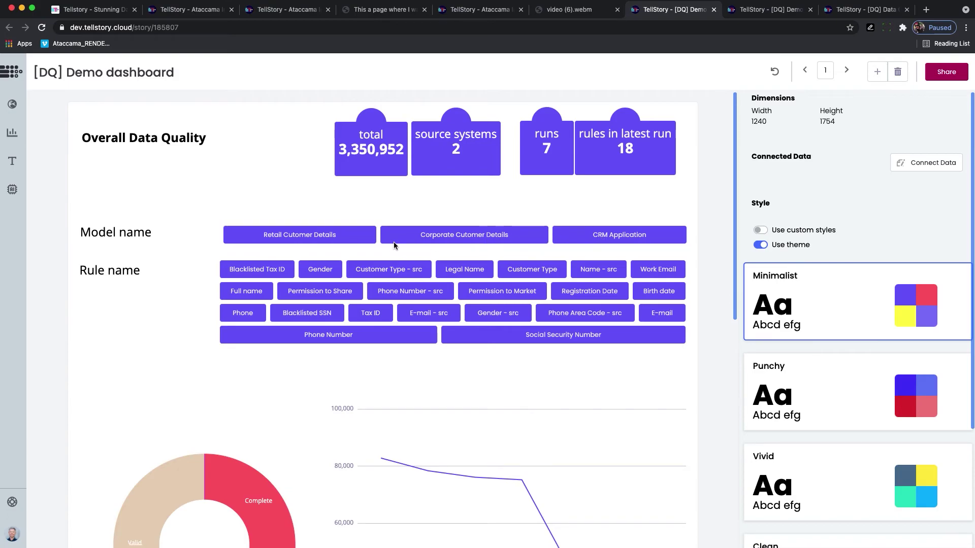
left_click(315, 239)
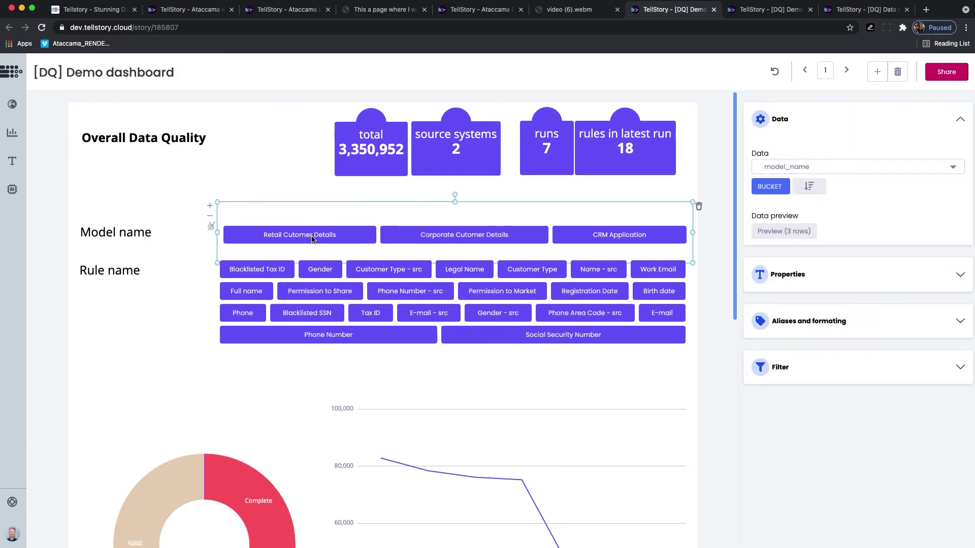
left_click(295, 237)
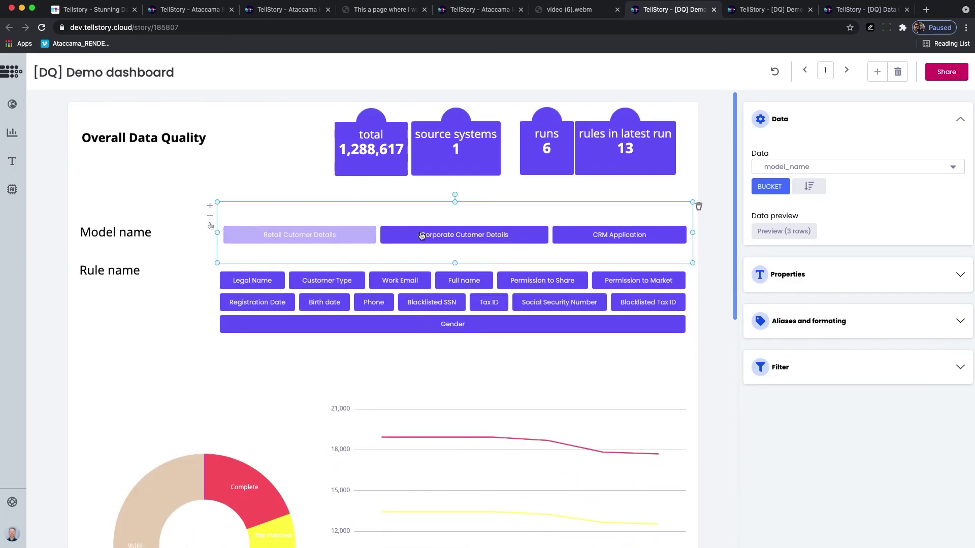
left_click(187, 314)
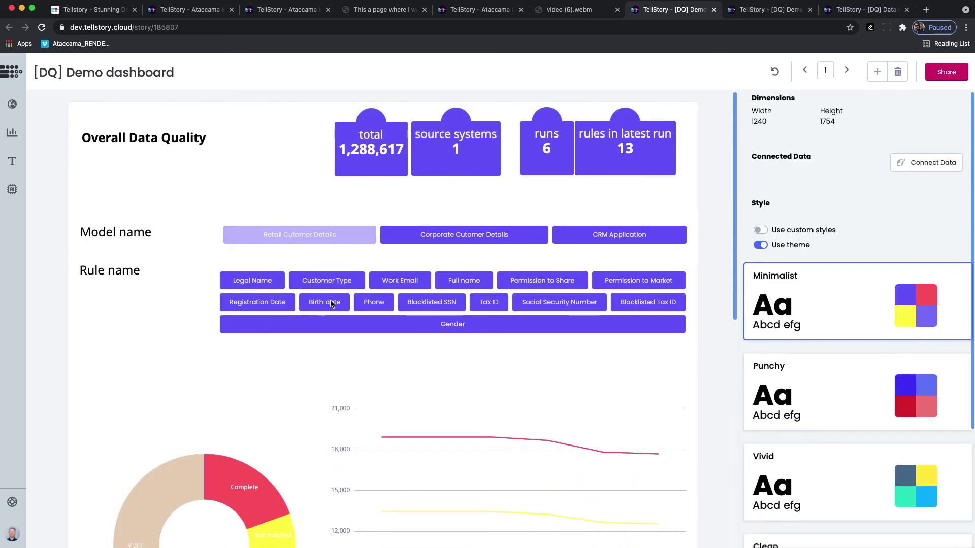
Filter the dashboard by the Invalid result using the donut chart.
scroll(302, 304, "down", 3)
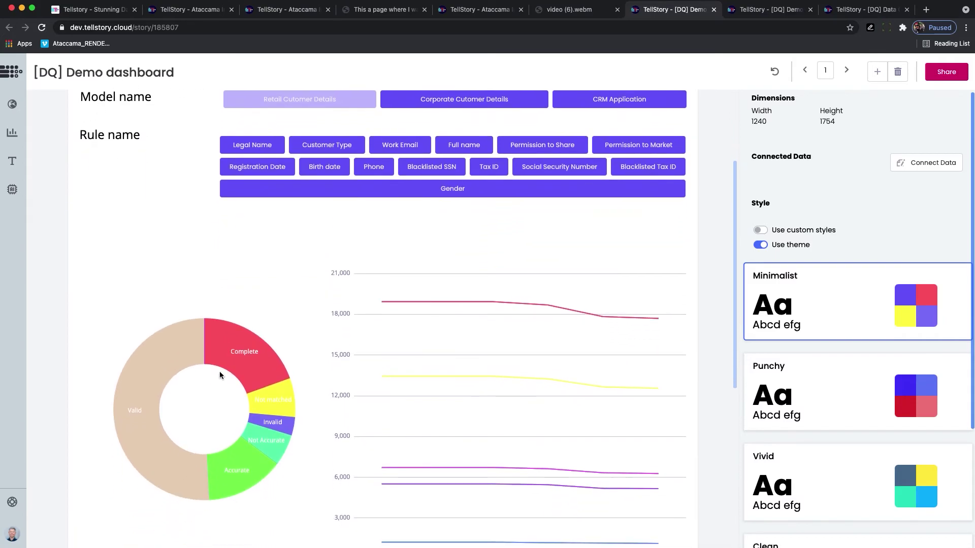
left_click(244, 352)
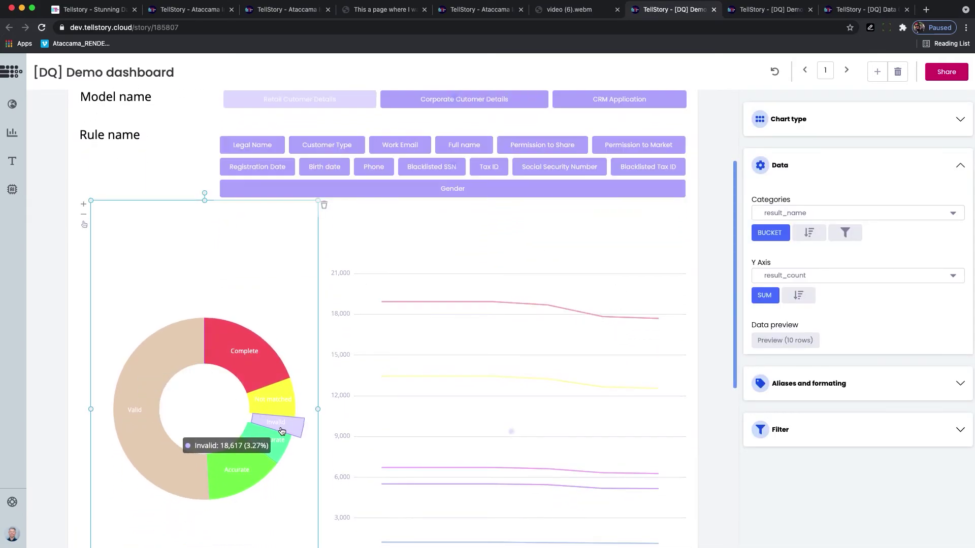
scroll(403, 371, "down", 3)
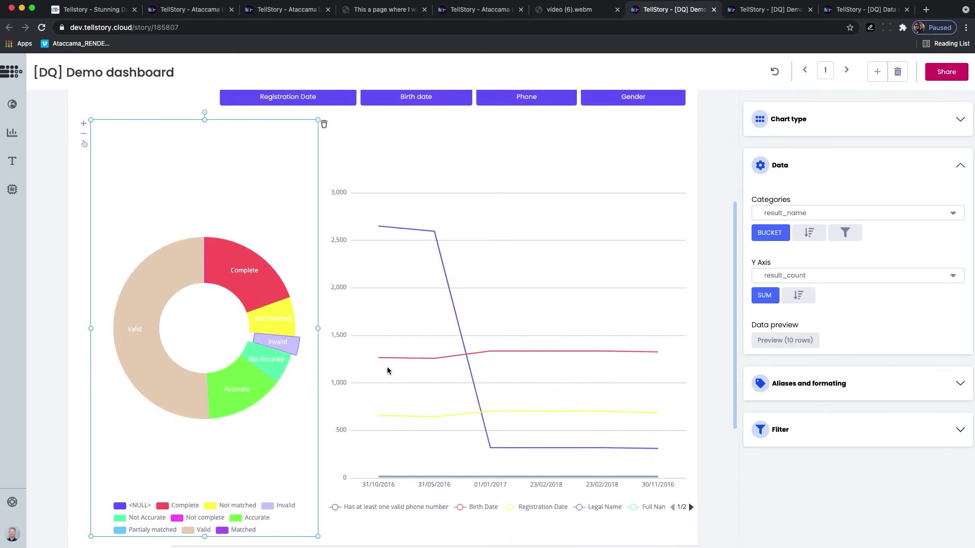
Examine the rule trends in the line chart, including the 31/05/2016 data point, and the model name table.
left_click(547, 370)
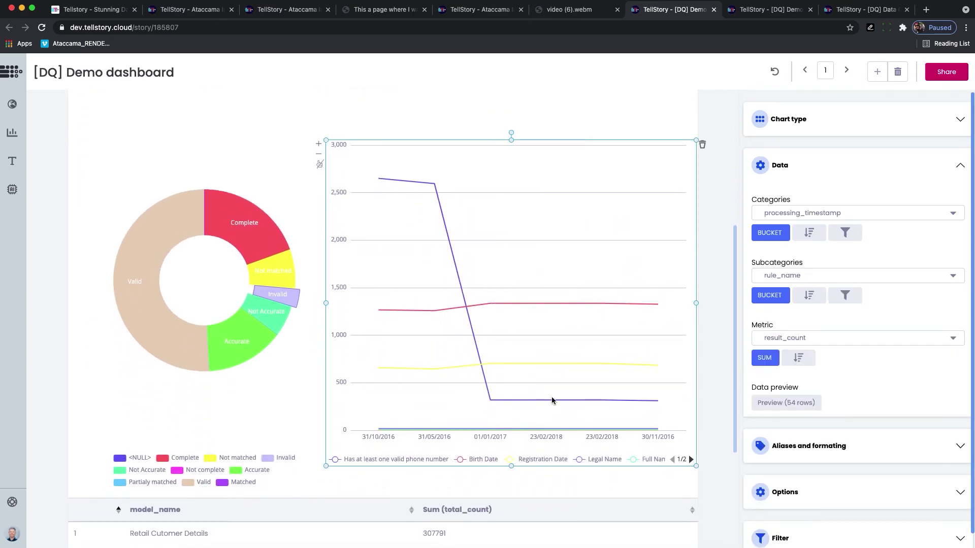
left_click(496, 305)
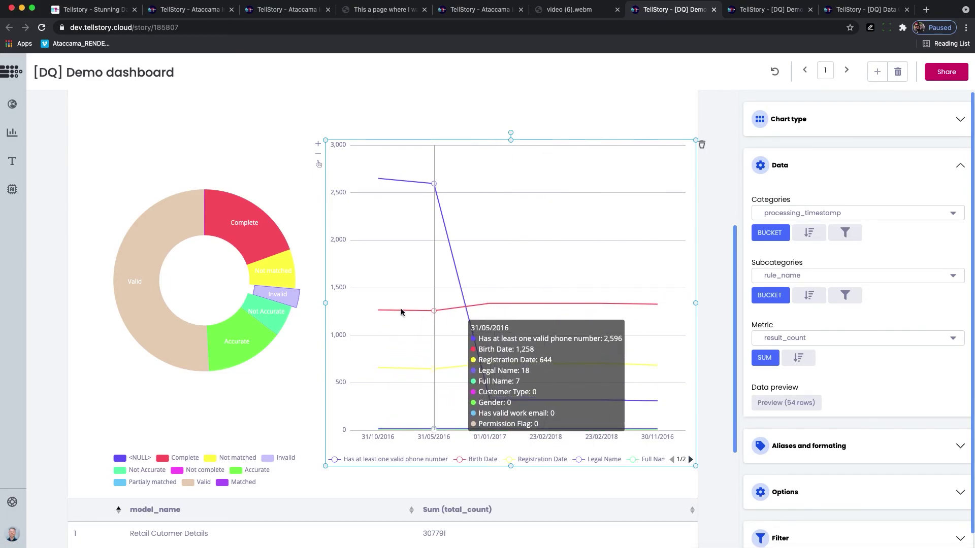
scroll(292, 383, "down", 5)
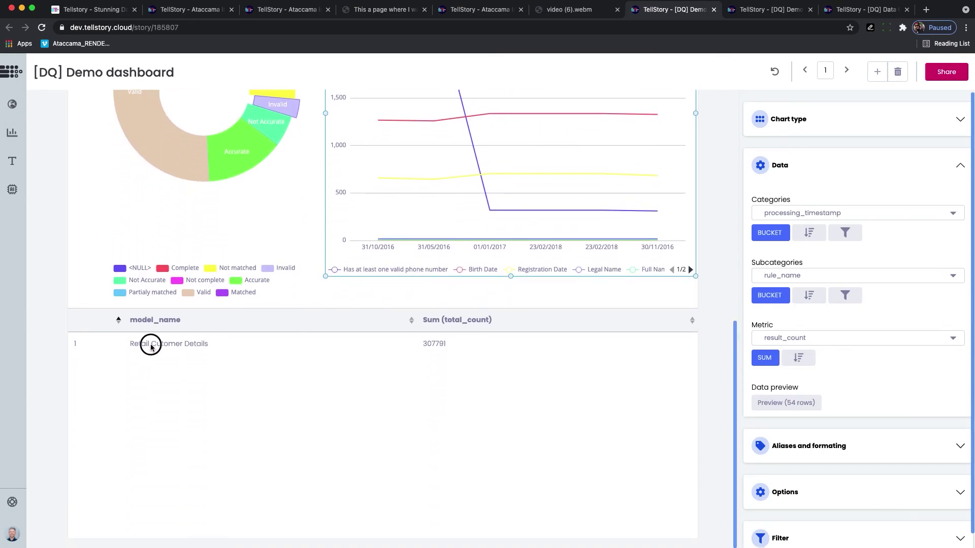
left_click(151, 345)
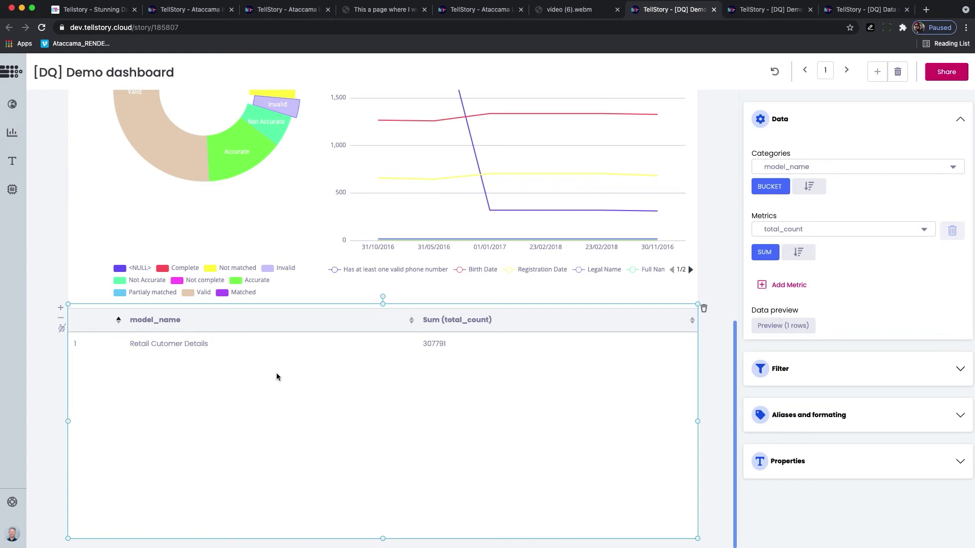
Clear the Invalid result filter and the Retail Cutomer Details model filter, and check the model name table.
scroll(290, 210, "up", 3)
left_click(290, 209)
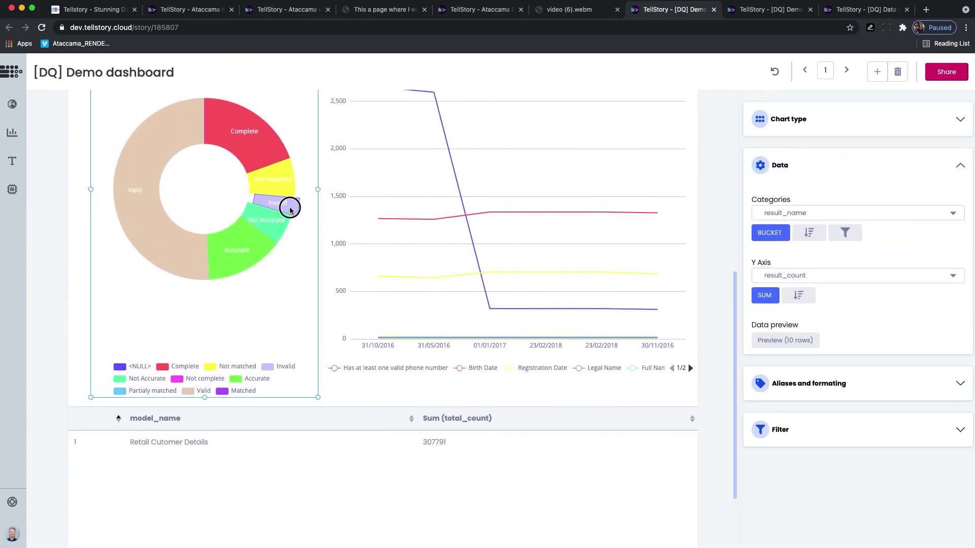
left_click(290, 210)
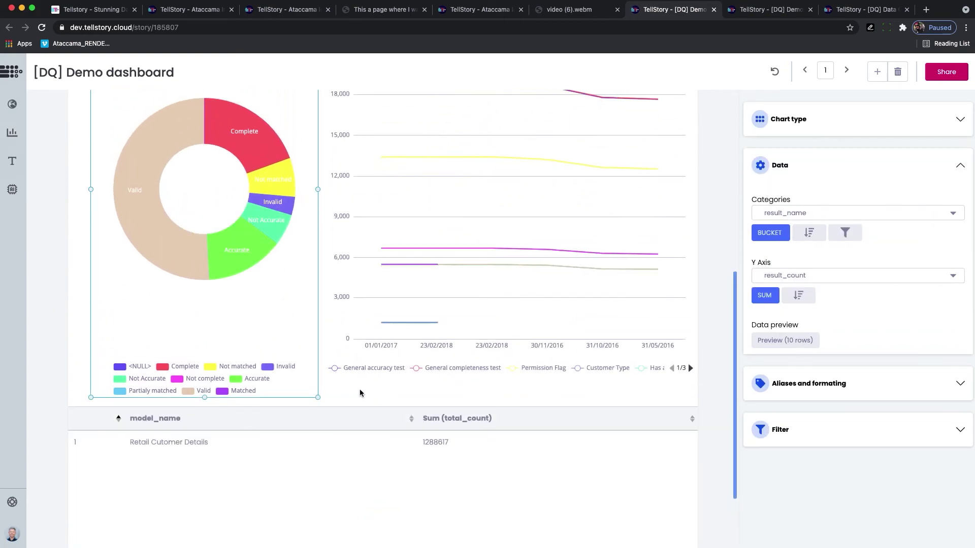
scroll(359, 392, "down", 3)
scroll(349, 397, "up", 12)
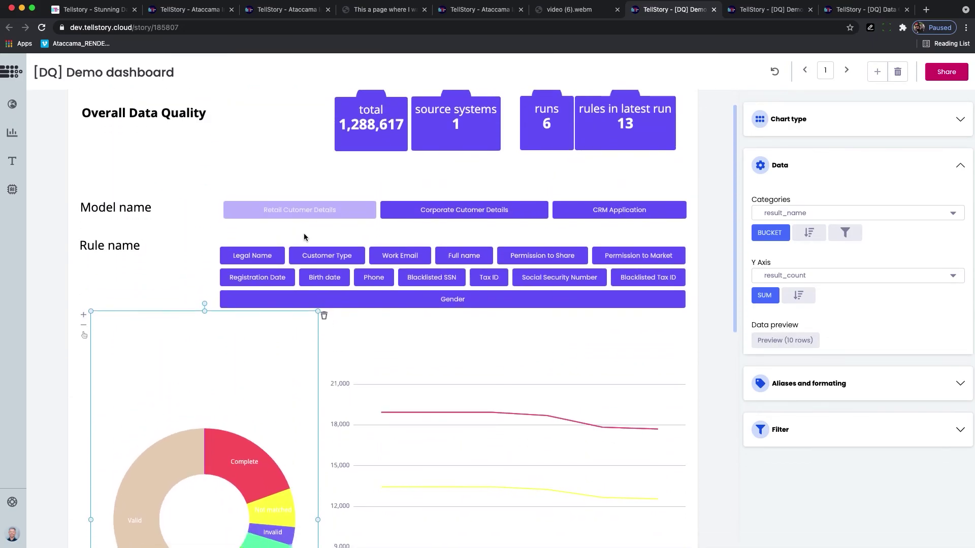
left_click(290, 210)
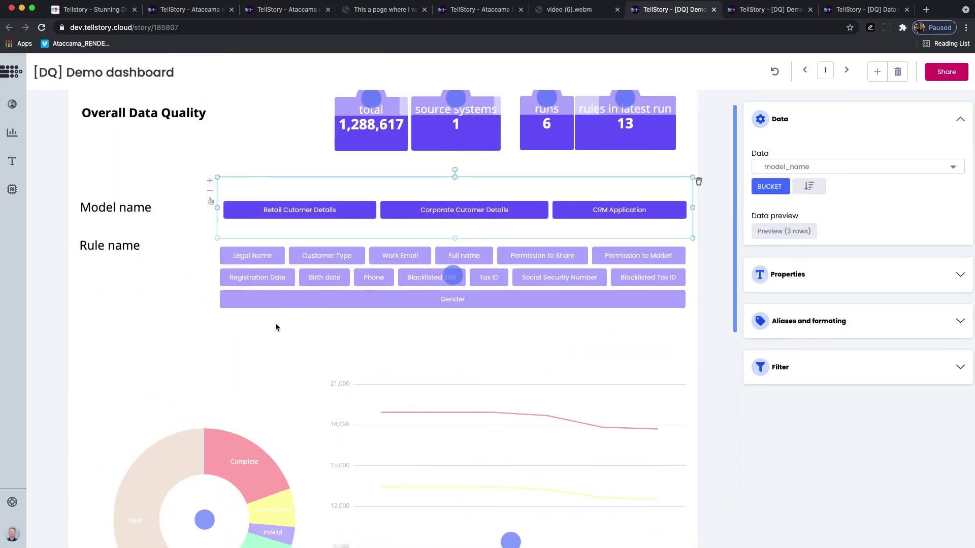
scroll(282, 330, "down", 8)
left_click(297, 360)
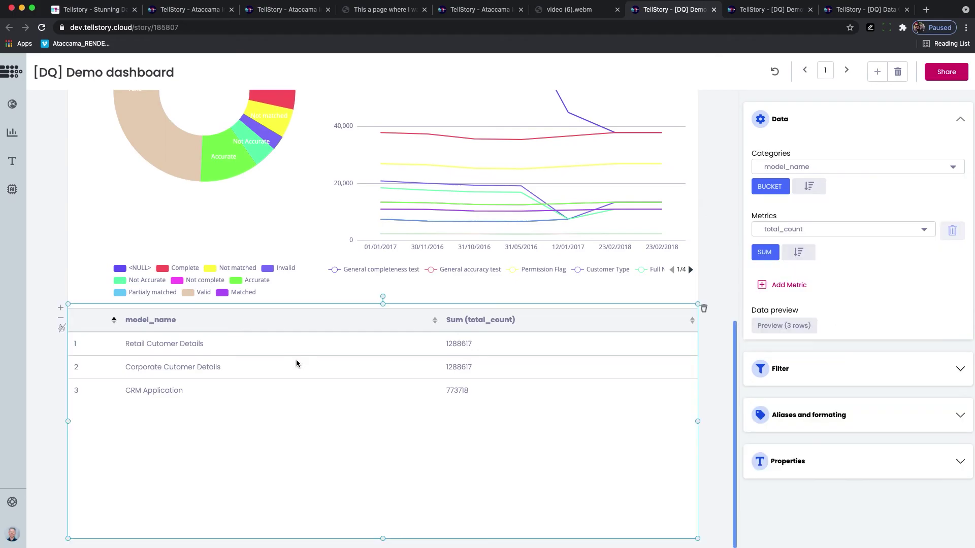
Look through the text and chart elements available for adding to the dashboard, and return to its charts.
left_click(13, 162)
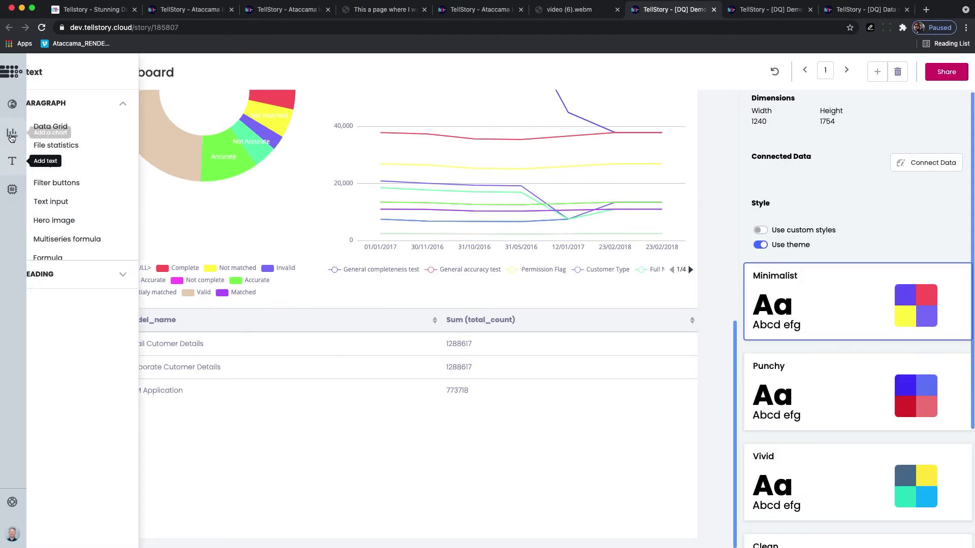
left_click(12, 135)
left_click(12, 134)
scroll(374, 204, "up", 8)
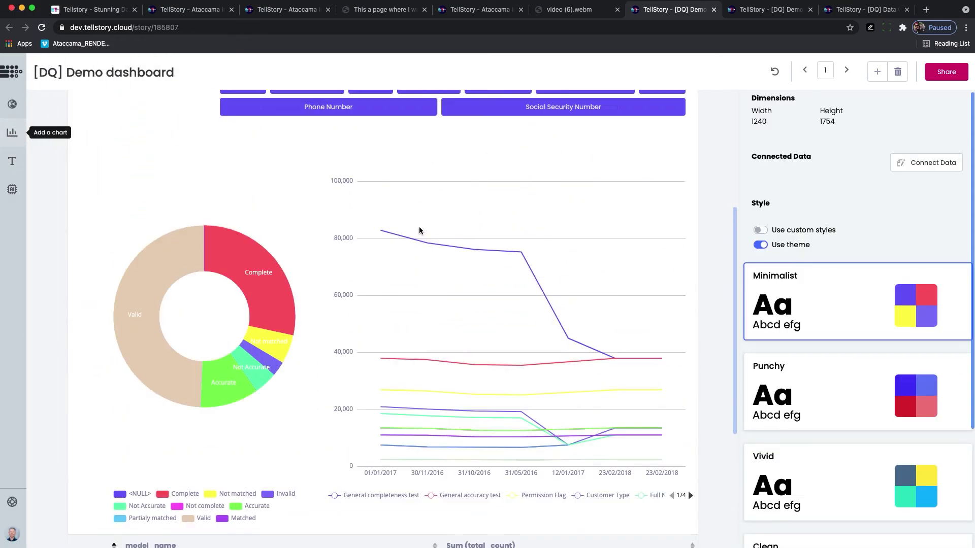
Open the published version of the dashboard and filter it by the Retail Cutomer Details model and the Complete result.
left_click(945, 72)
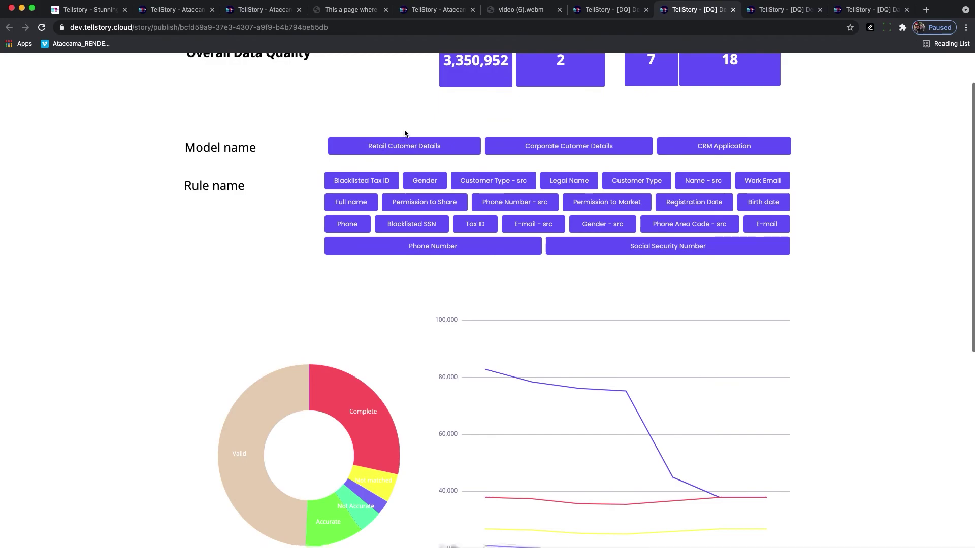
left_click(397, 147)
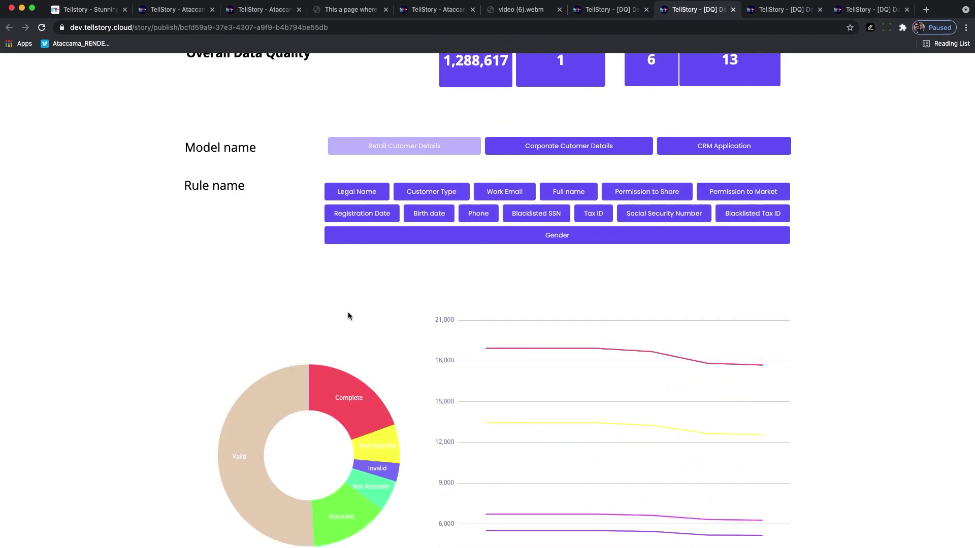
left_click(323, 402)
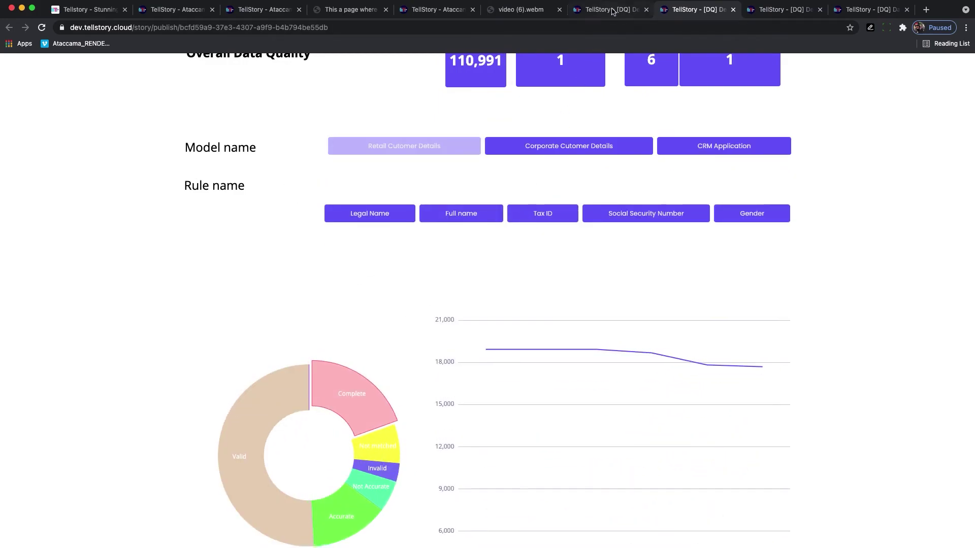
Close the sharing dialog in the dashboard editor and switch to the [DQ] Data Quality demo story.
left_click(612, 9)
left_click(436, 347)
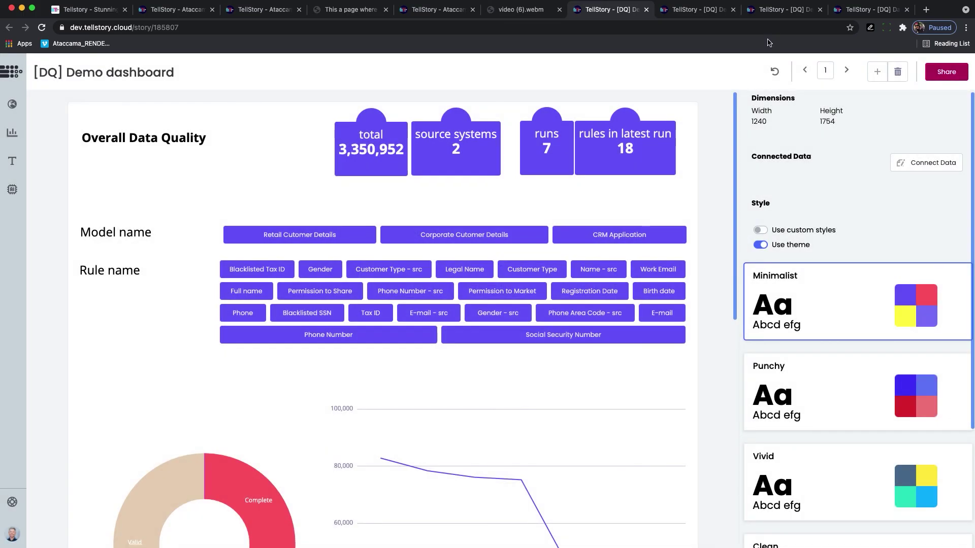
left_click(763, 13)
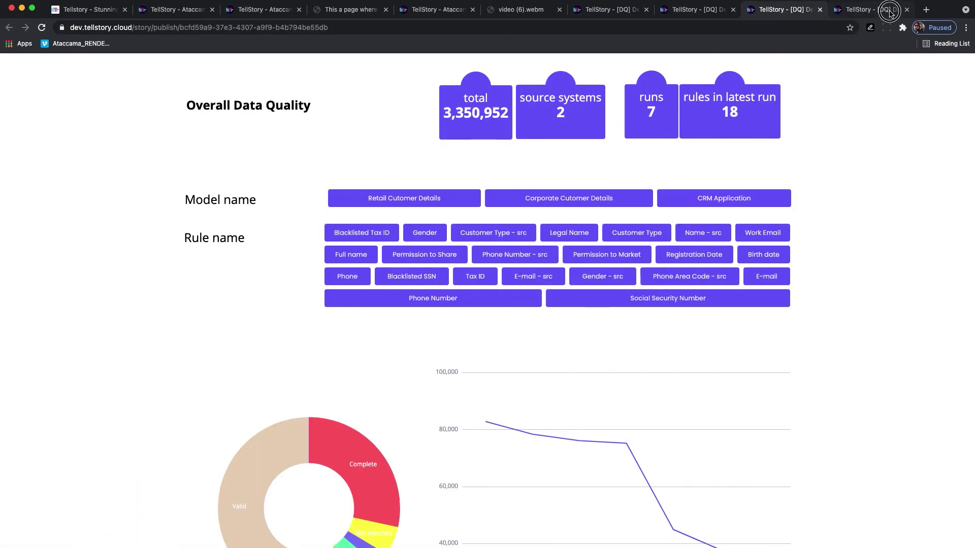
left_click(895, 12)
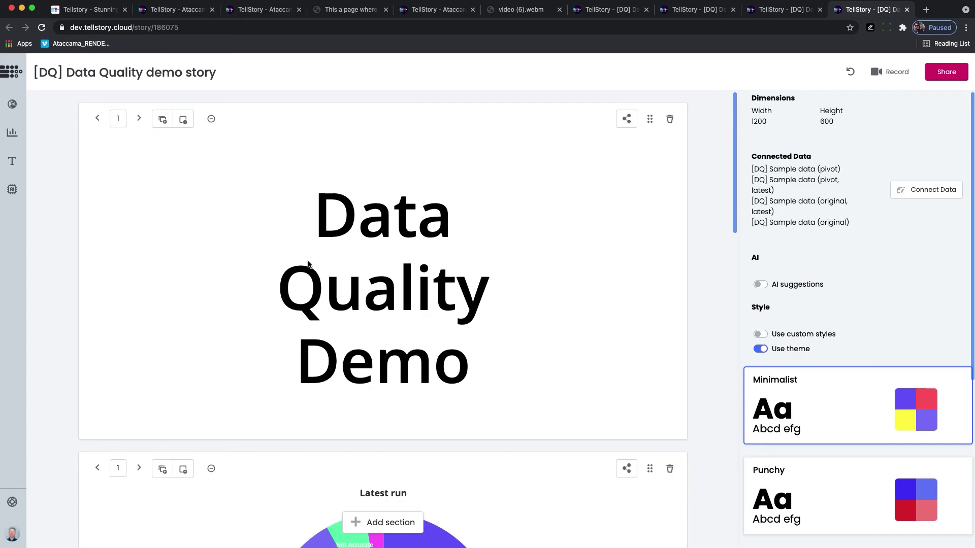
Examine the Latest run donut chart and the DQ by rule name bar chart, including the Blacklisted Tax ID bar.
scroll(309, 264, "down", 3)
scroll(309, 264, "down", 5)
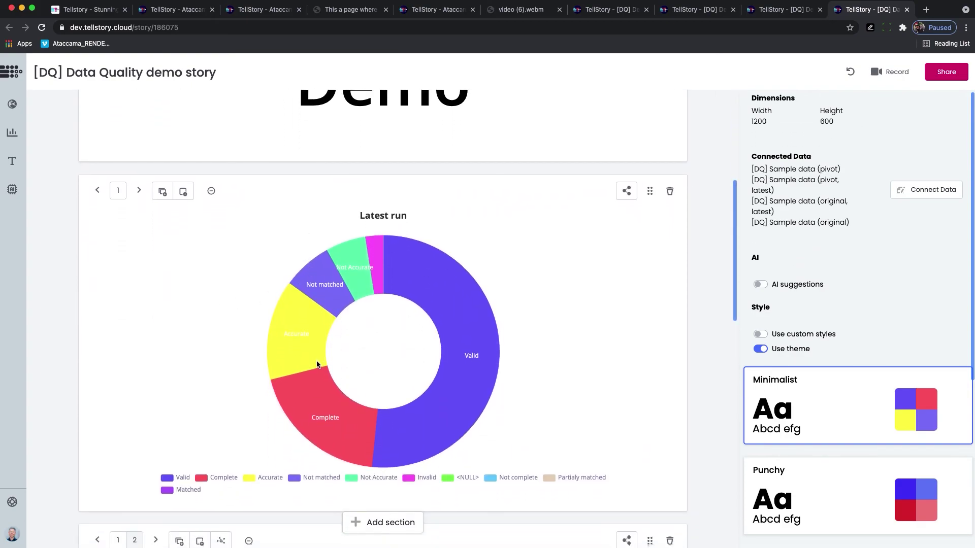
scroll(317, 361, "down", 3)
scroll(316, 358, "down", 10)
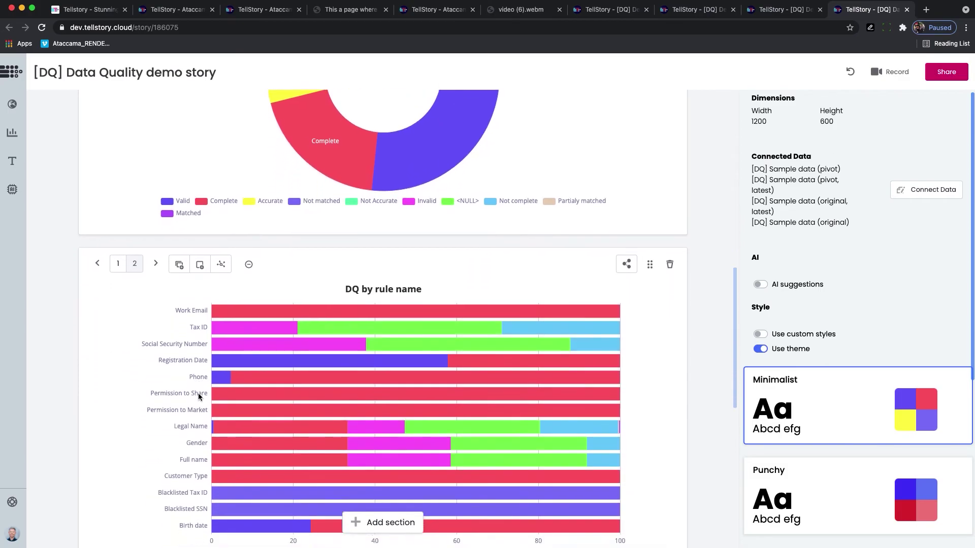
left_click(177, 325)
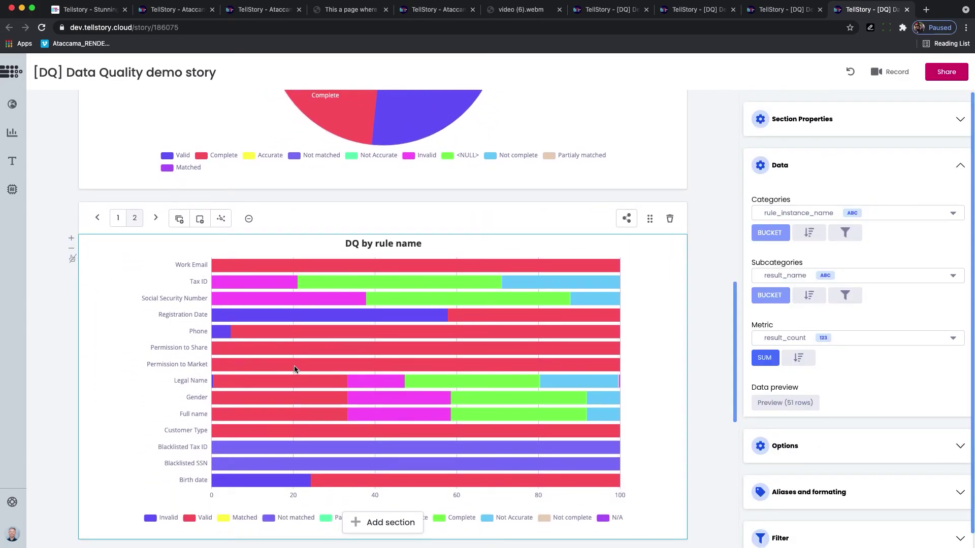
scroll(363, 370, "down", 2)
scroll(361, 367, "down", 3)
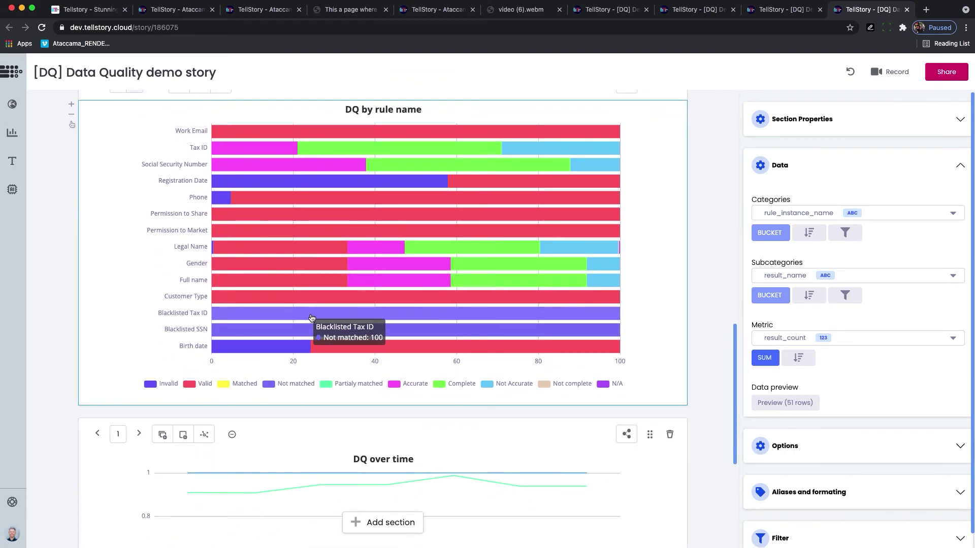
Examine the DQ over time line chart, including the 23 Feb data point, and return to the story's title section.
scroll(285, 327, "down", 7)
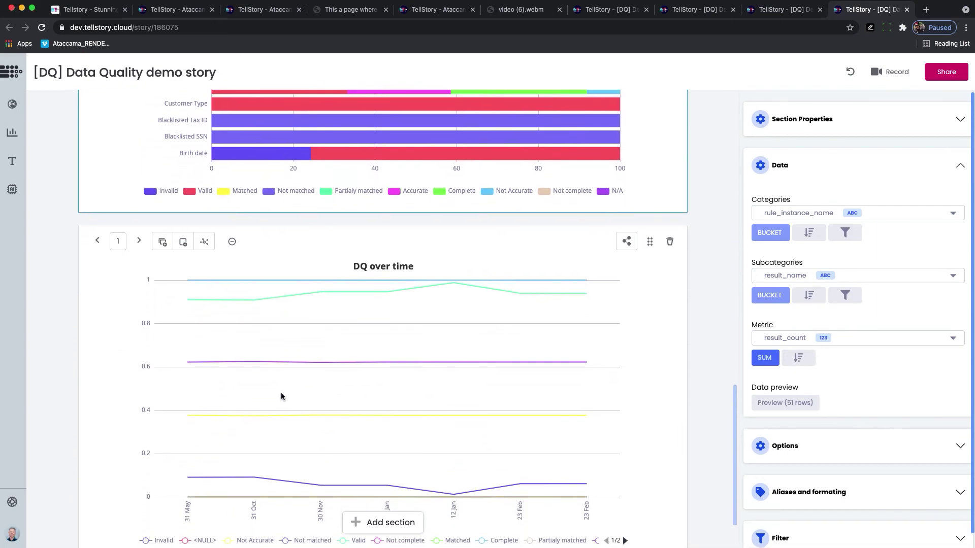
left_click(252, 349)
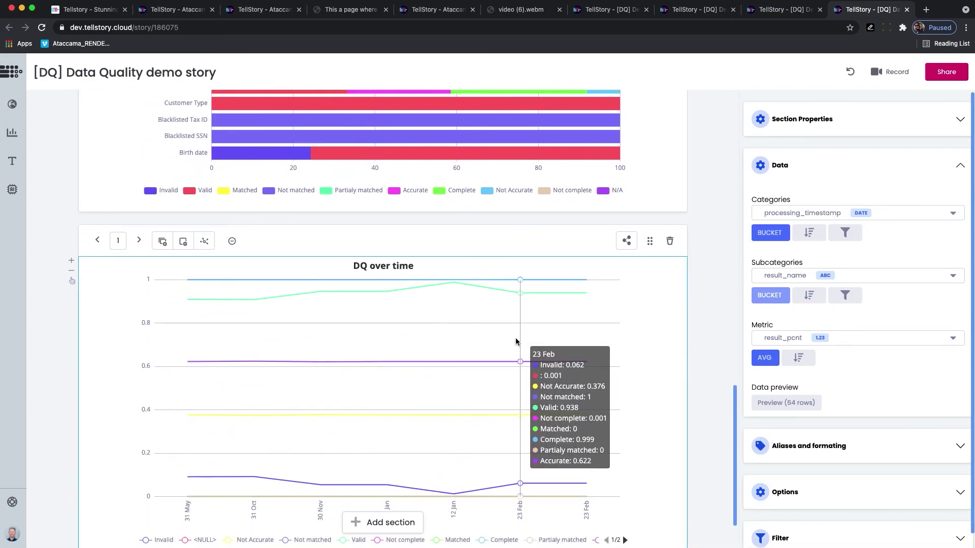
scroll(375, 348, "down", 2)
scroll(363, 325, "up", 15)
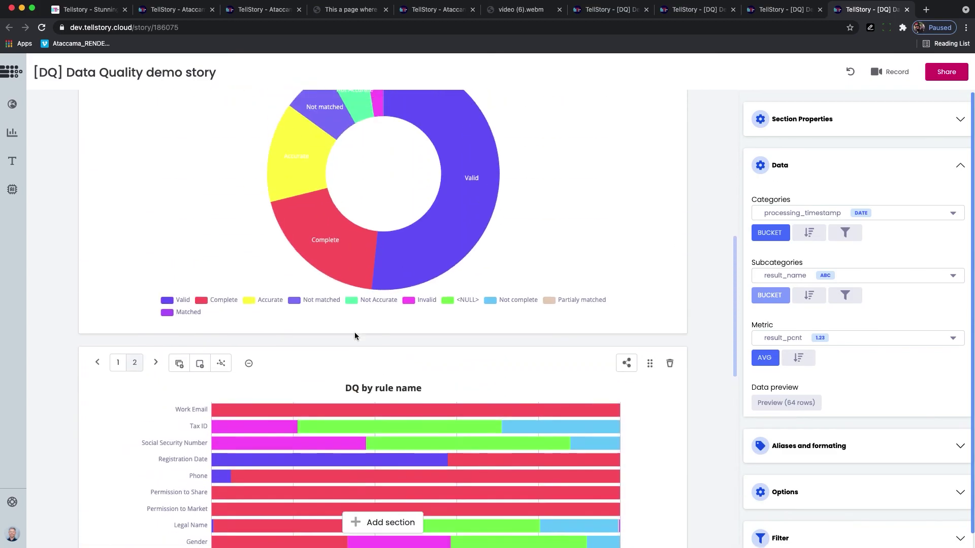
scroll(356, 337, "up", 5)
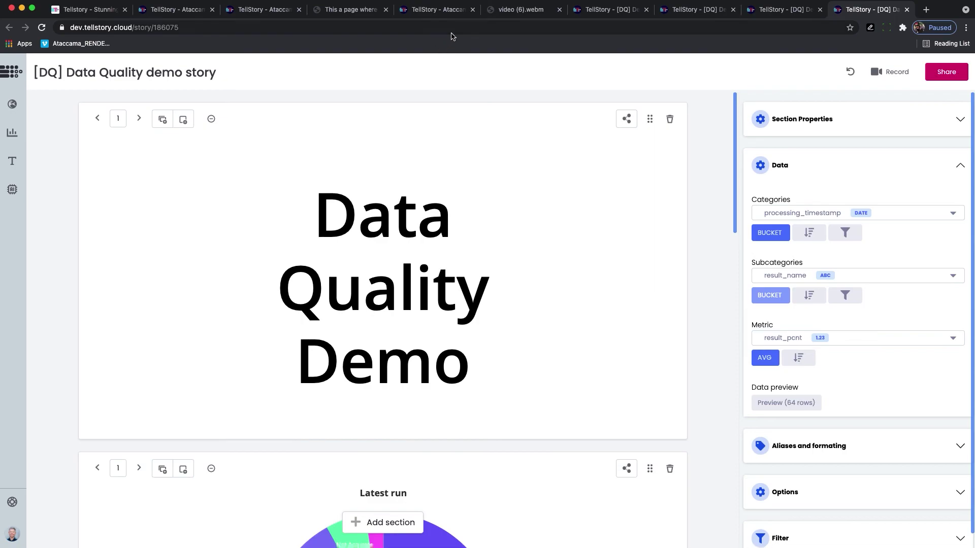
Switch to the published Ataccama story and present the "We will keep improving" section through the slide on an insights engine with notifications.
left_click(190, 10)
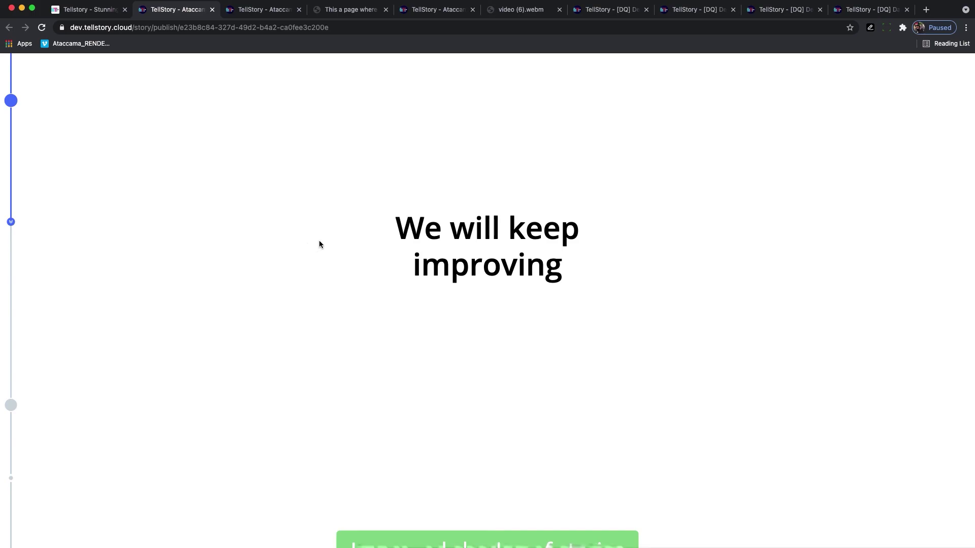
scroll(320, 245, "down", 5)
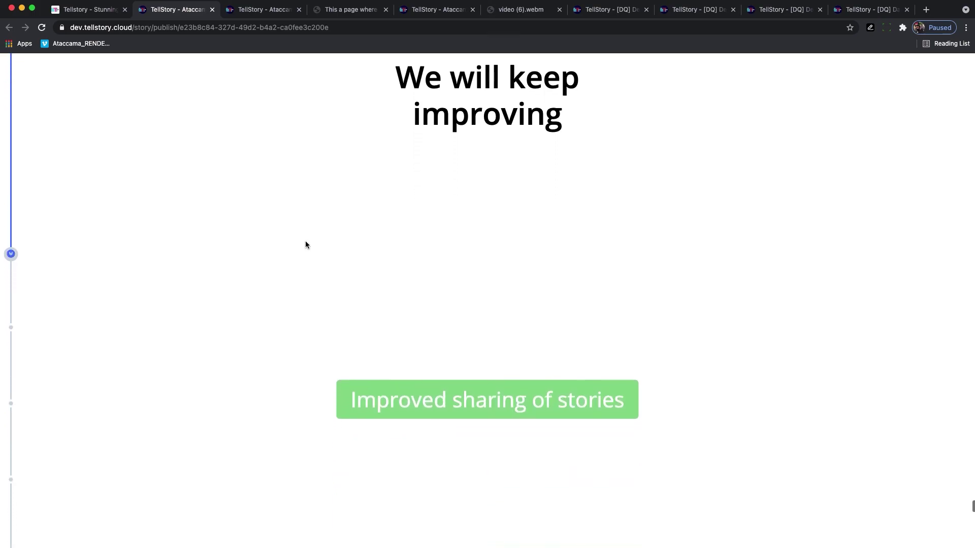
scroll(306, 244, "down", 1)
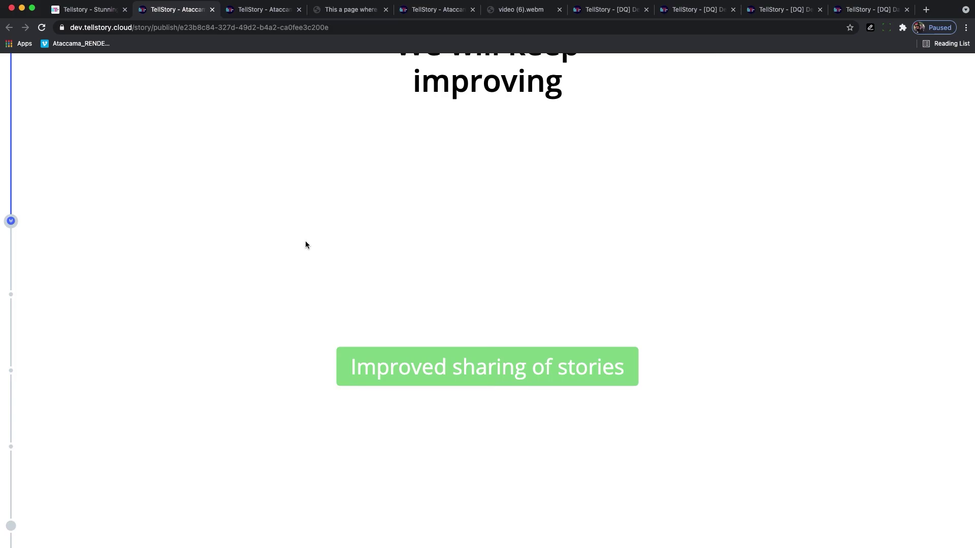
scroll(306, 245, "down", 1)
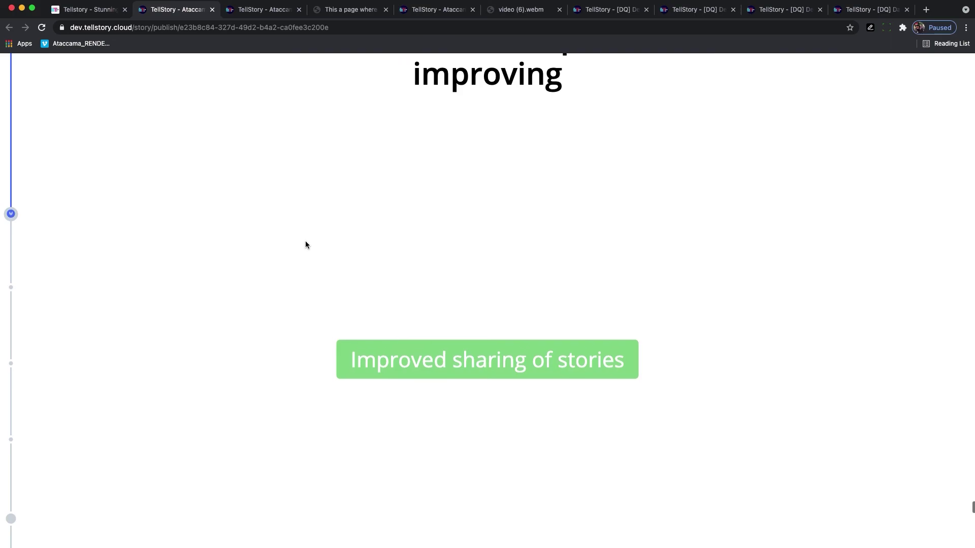
scroll(303, 244, "down", 1)
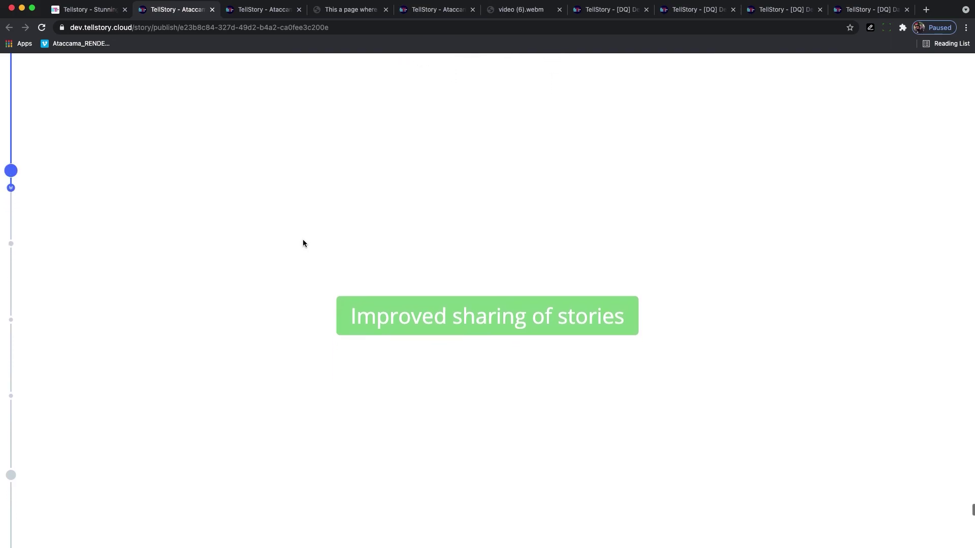
scroll(302, 243, "down", 1)
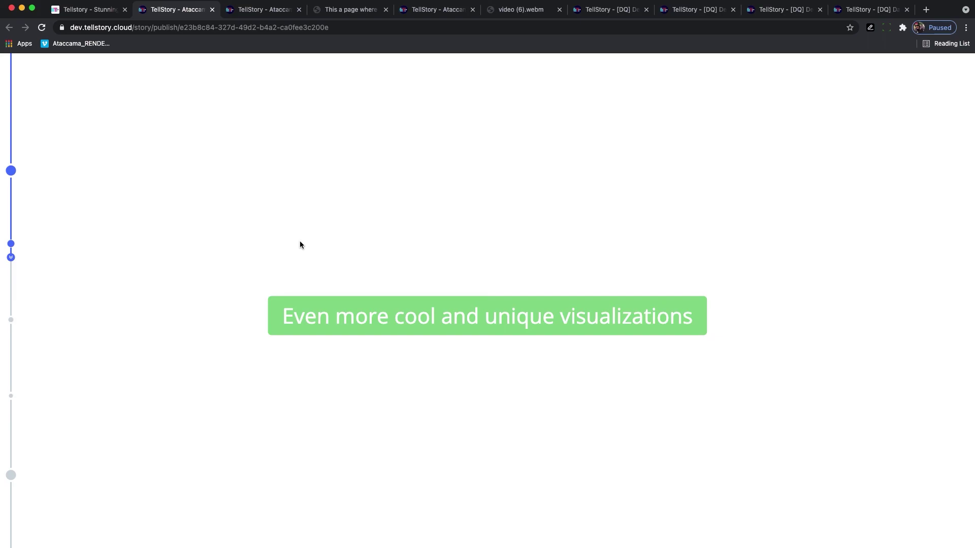
scroll(264, 261, "down", 1)
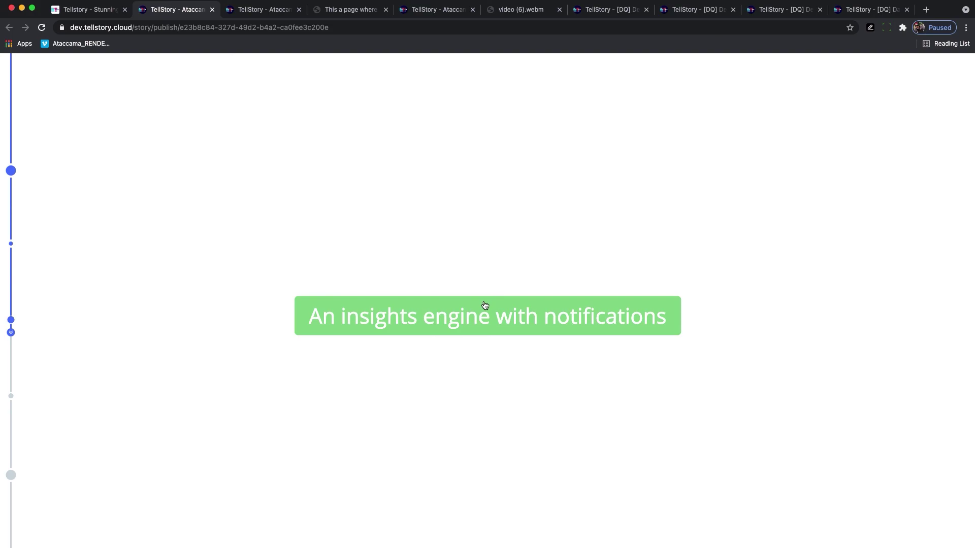
Present the slide about smaller improvements like history, cmd-z and mobile layout.
scroll(485, 305, "down", 5)
scroll(485, 305, "down", 5)
scroll(485, 306, "down", 4)
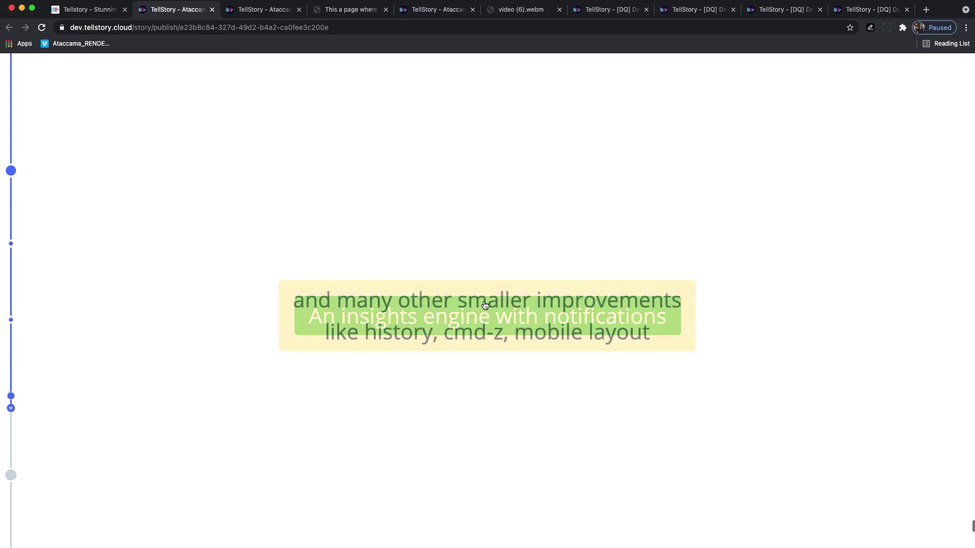
scroll(484, 306, "down", 3)
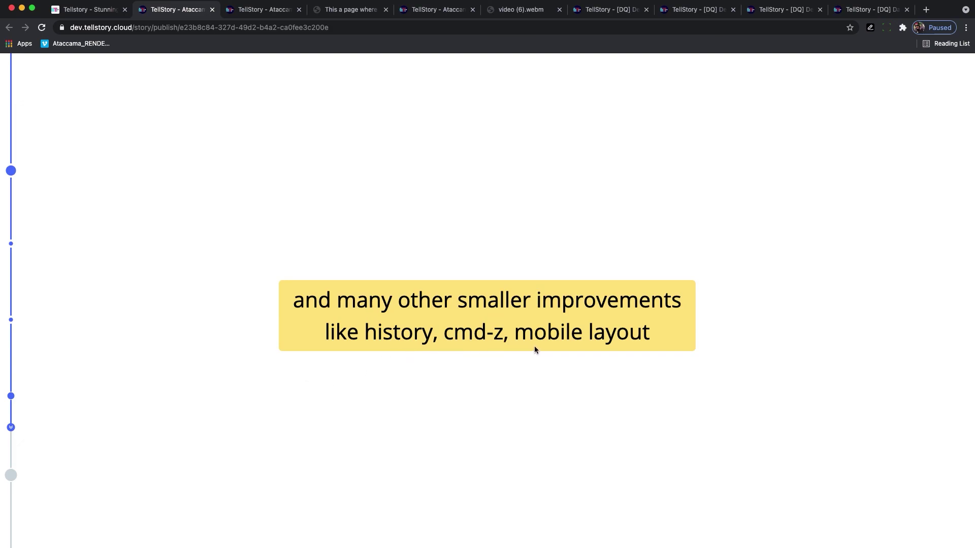
Advance the story to the closing Thank you slide and add a Spock reaction.
scroll(531, 343, "down", 5)
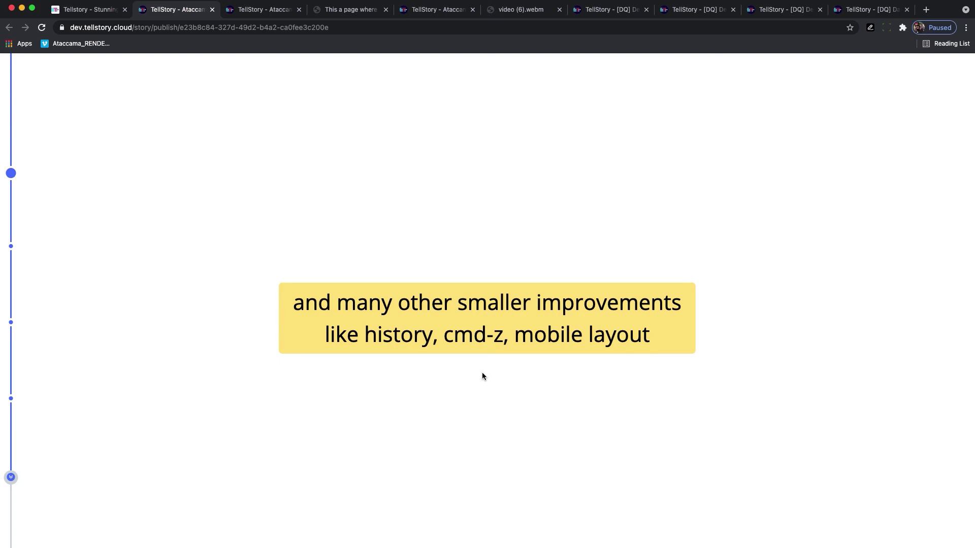
scroll(483, 376, "down", 1)
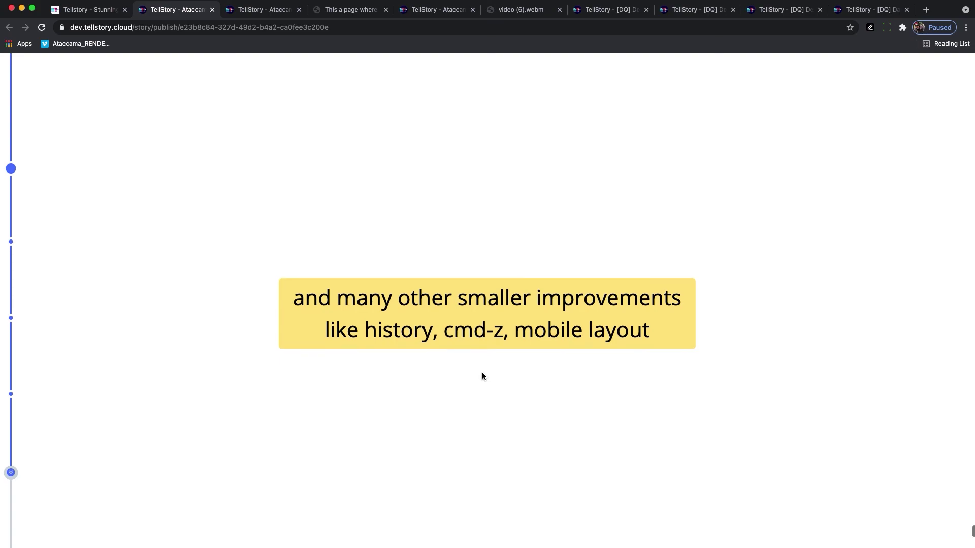
scroll(482, 376, "down", 5)
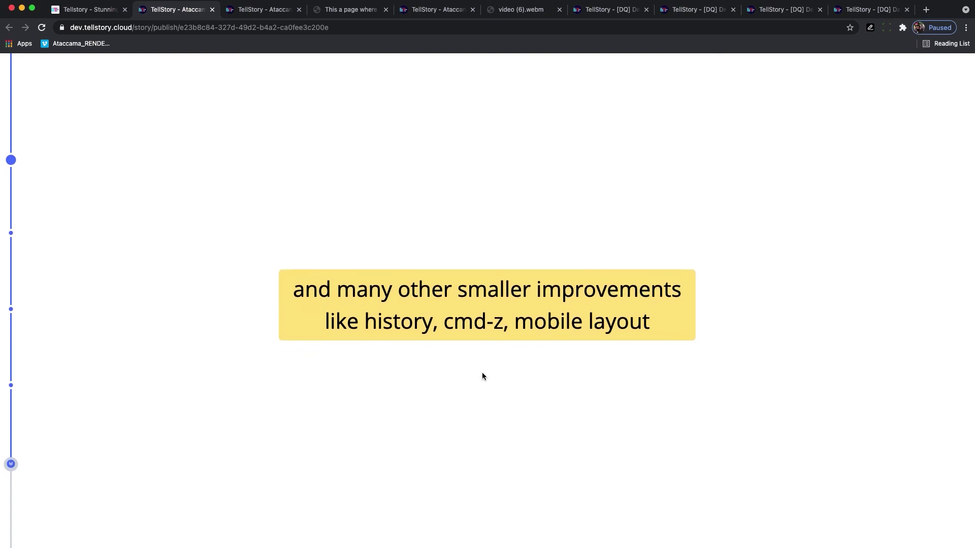
scroll(482, 376, "down", 3)
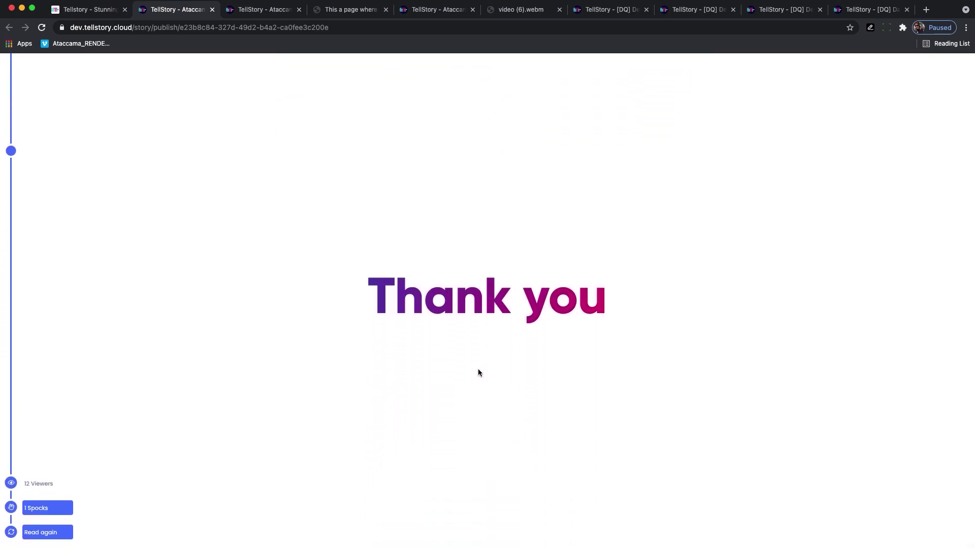
left_click(37, 516)
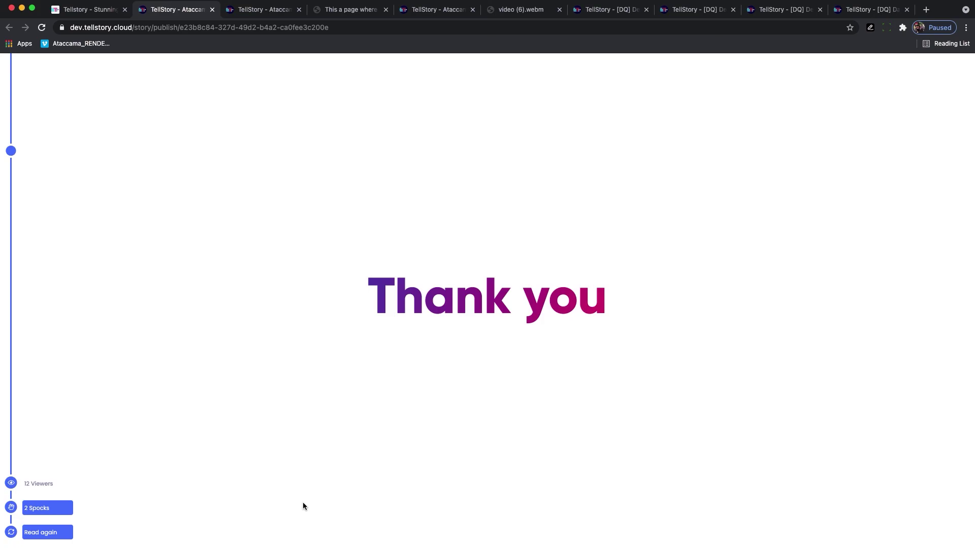